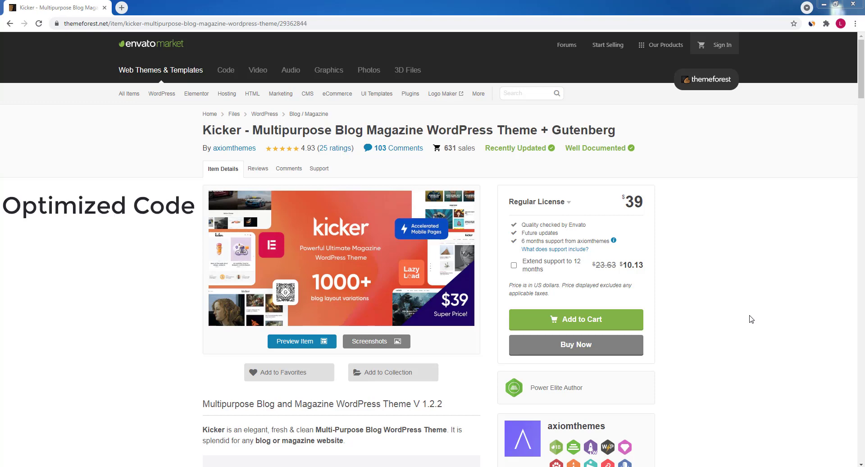
Review the Kicker theme's ThemeForest item page and its GTmetrix performance report
{"action": "scroll", "coordinate": [864, 134], "scroll_direction": "down", "scroll_amount": 5}
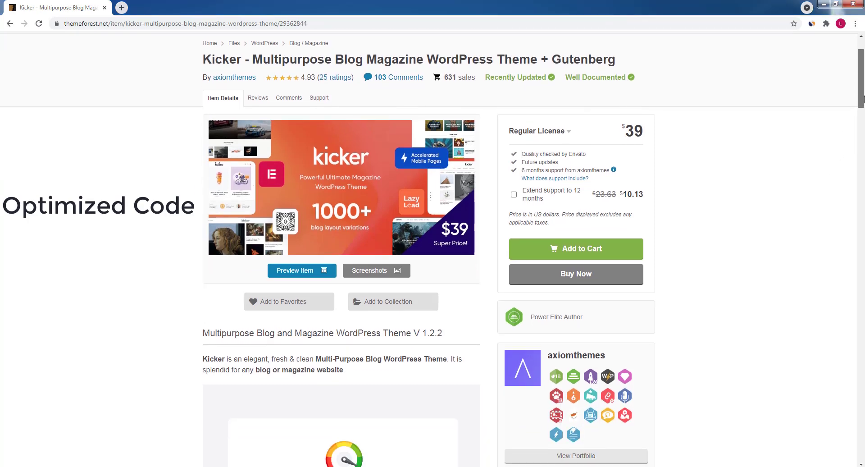
{"action": "left_click_drag", "start_coordinate": [864, 116], "coordinate": [864, 129]}
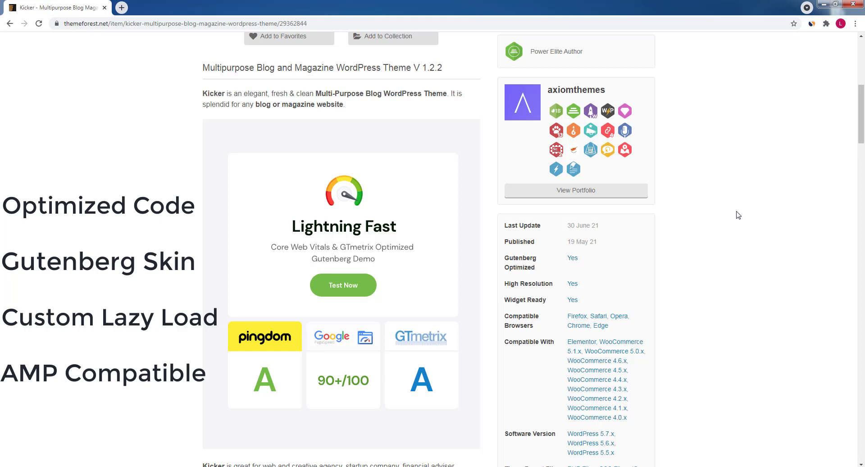
{"action": "middle_click", "coordinate": [336, 286]}
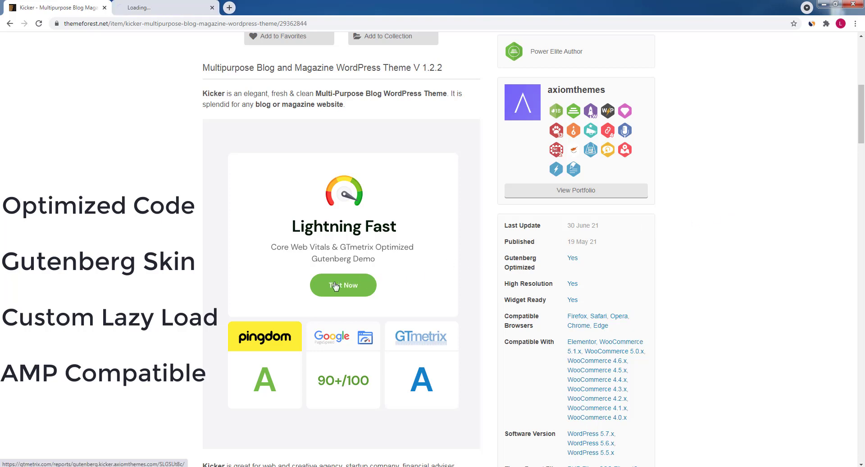
{"action": "left_click", "coordinate": [167, 13]}
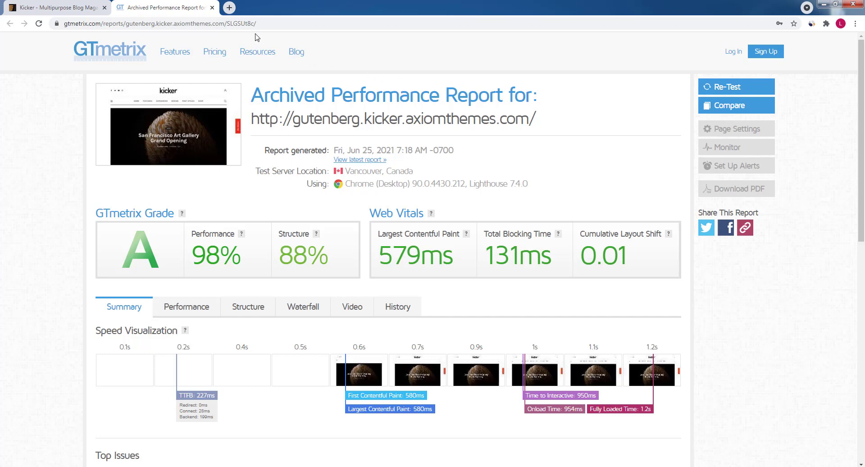
{"action": "left_click", "coordinate": [212, 7]}
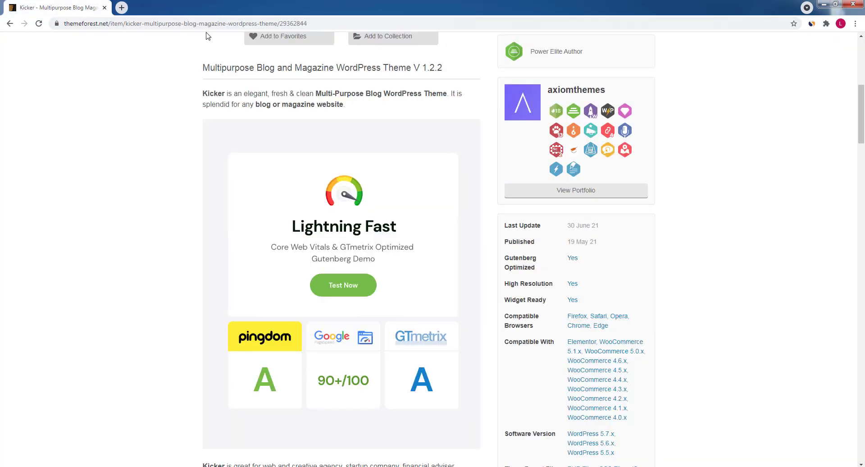
{"action": "scroll", "coordinate": [165, 112], "scroll_direction": "up", "scroll_amount": 7}
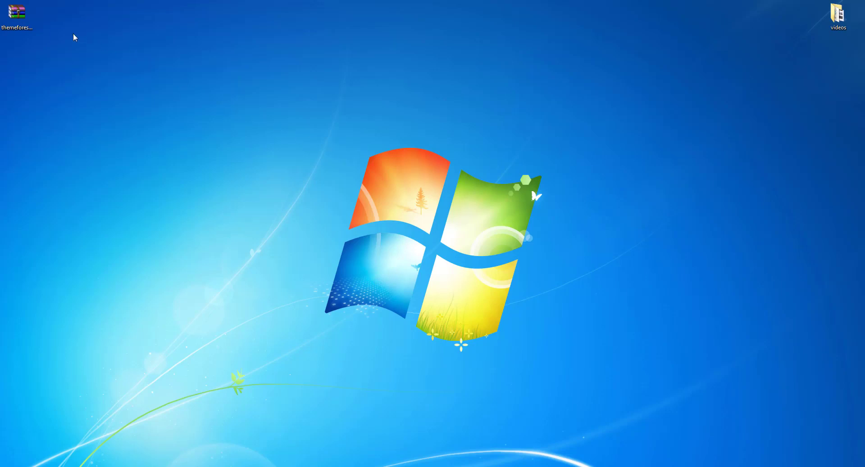
Extract the downloaded Kicker theme archive on the desktop and open the Kicker_v1.2.0 folder
{"action": "left_click", "coordinate": [26, 25]}
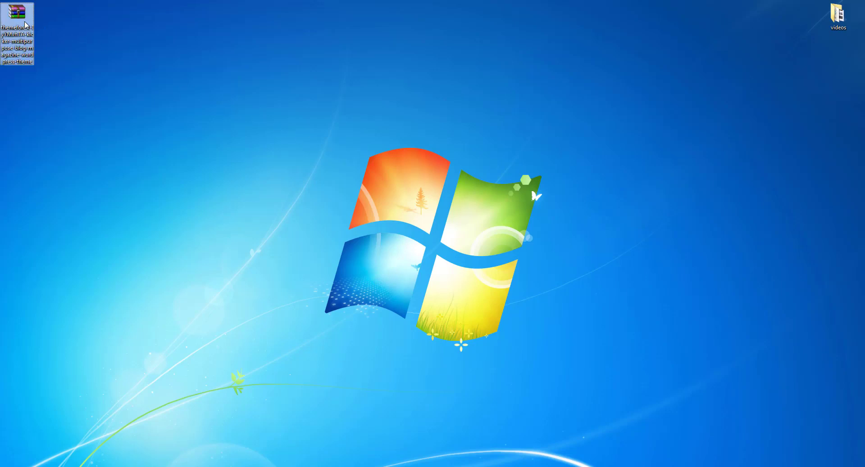
{"action": "left_click", "coordinate": [17, 70]}
{"action": "double_click", "coordinate": [17, 70]}
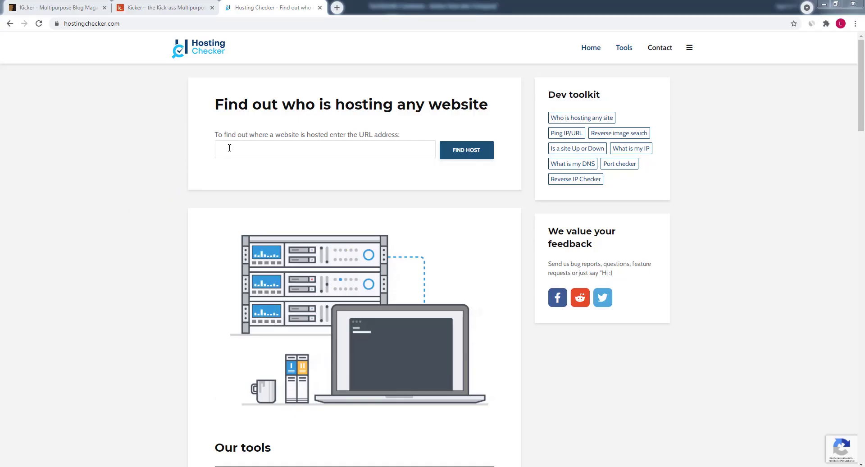
{"action": "right_click", "coordinate": [229, 147]}
{"action": "left_click", "coordinate": [253, 203]}
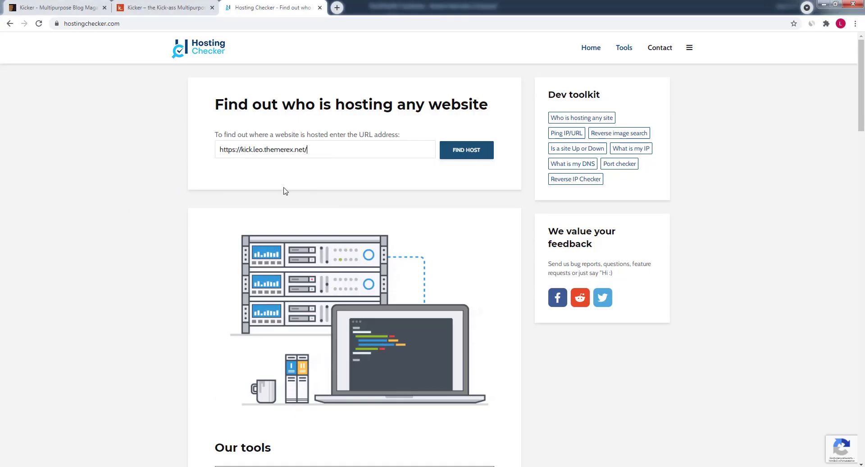
{"action": "left_click", "coordinate": [460, 151]}
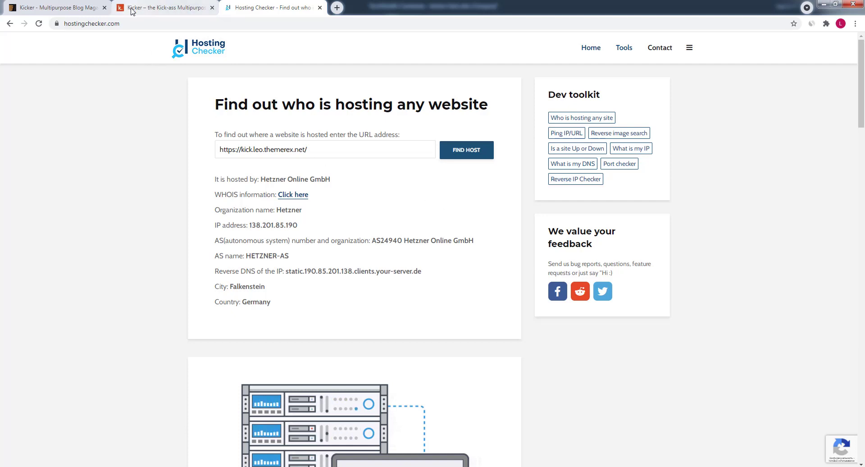
{"action": "key", "text": "ctrl+w"}
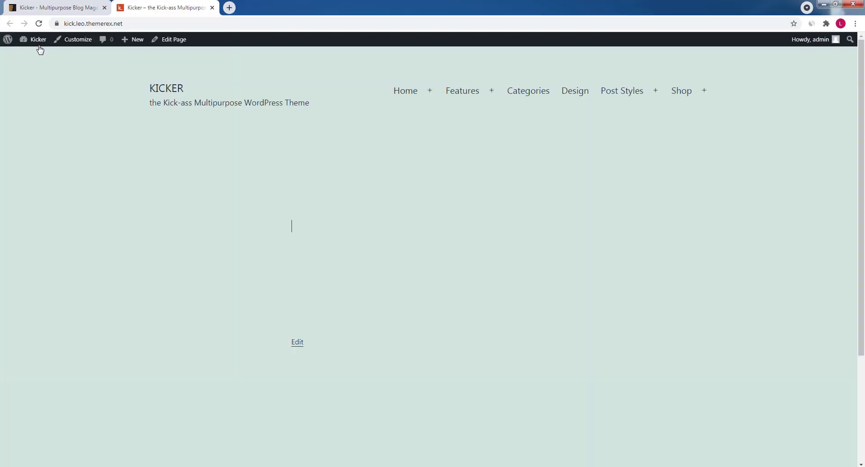
Go to the installed themes in the site's WordPress admin and open the upload form for a new theme
{"action": "mouse_move", "coordinate": [38, 40]}
{"action": "left_click", "coordinate": [49, 68]}
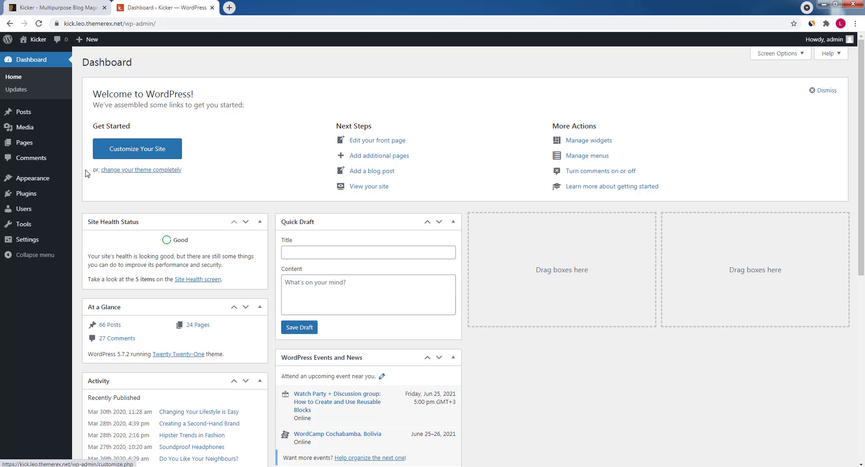
{"action": "mouse_move", "coordinate": [43, 182]}
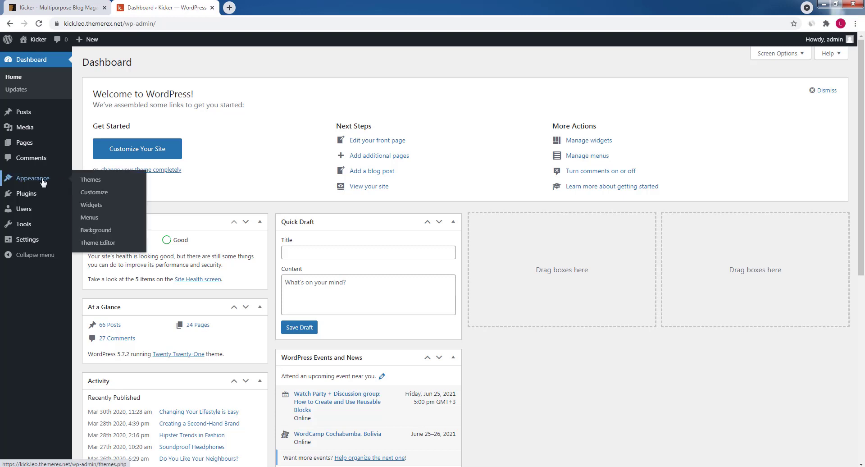
{"action": "left_click", "coordinate": [92, 181]}
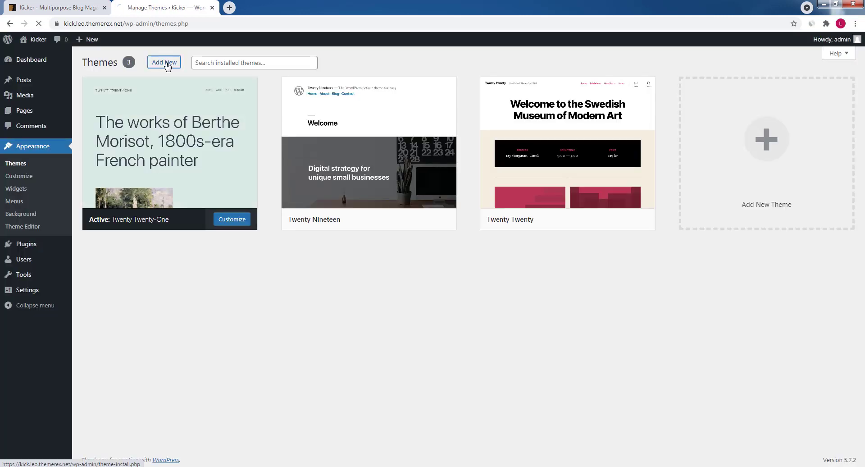
{"action": "left_click", "coordinate": [166, 63]}
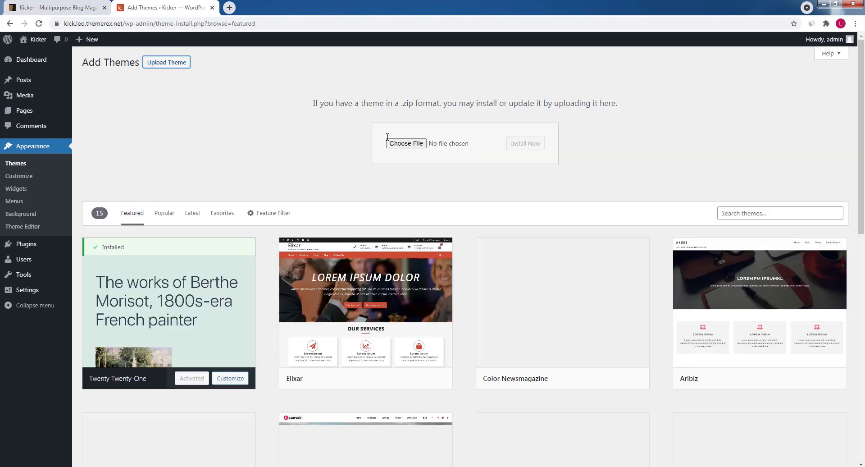
Upload kicker.zip from the Kicker_v1.2.0 folder on the desktop and install it as a theme
{"action": "left_click", "coordinate": [407, 143]}
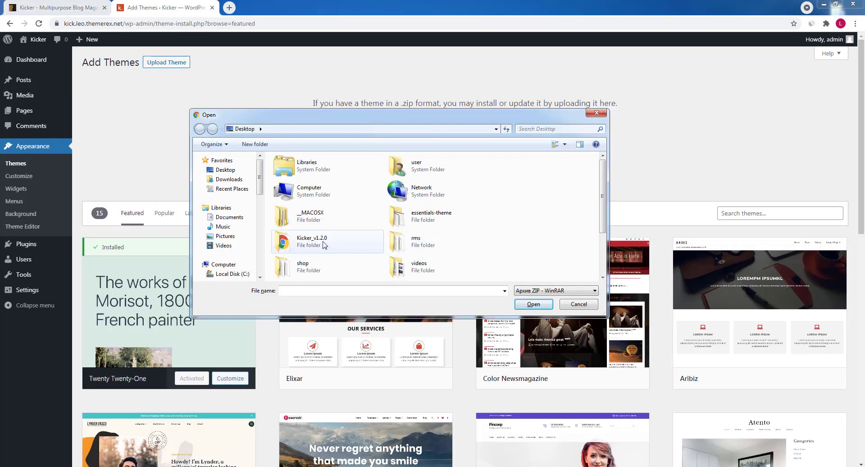
{"action": "left_click", "coordinate": [324, 244]}
{"action": "left_click", "coordinate": [533, 305]}
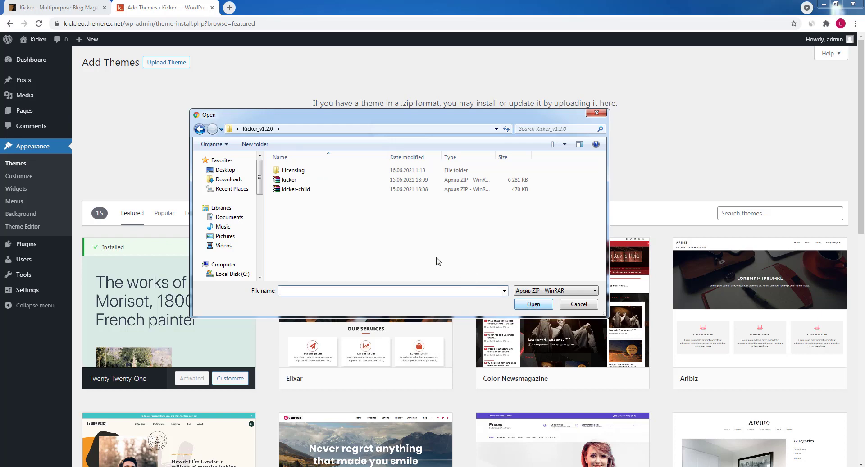
{"action": "left_click", "coordinate": [299, 180]}
{"action": "left_click", "coordinate": [529, 304]}
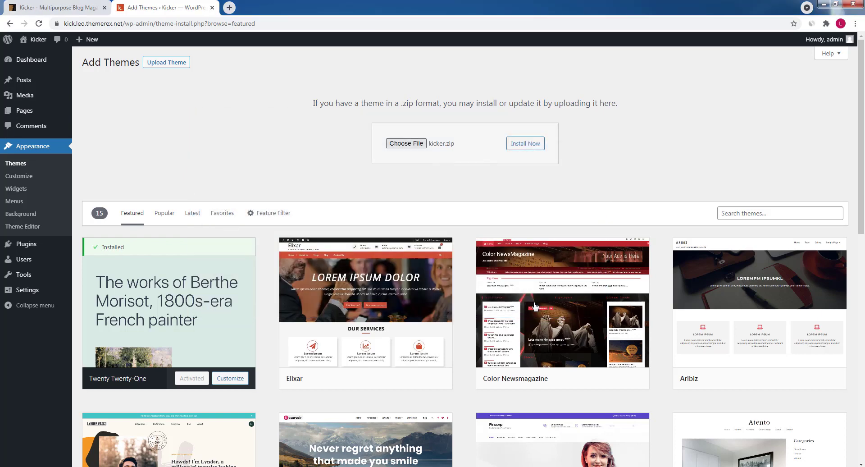
{"action": "left_click", "coordinate": [524, 146]}
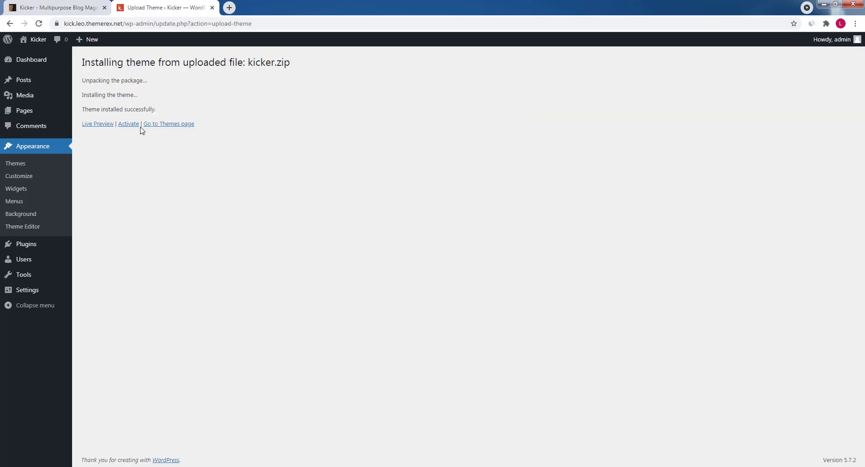
Activate the Kicker theme and install its required ThemeREX Addons plugin
{"action": "left_click", "coordinate": [128, 126]}
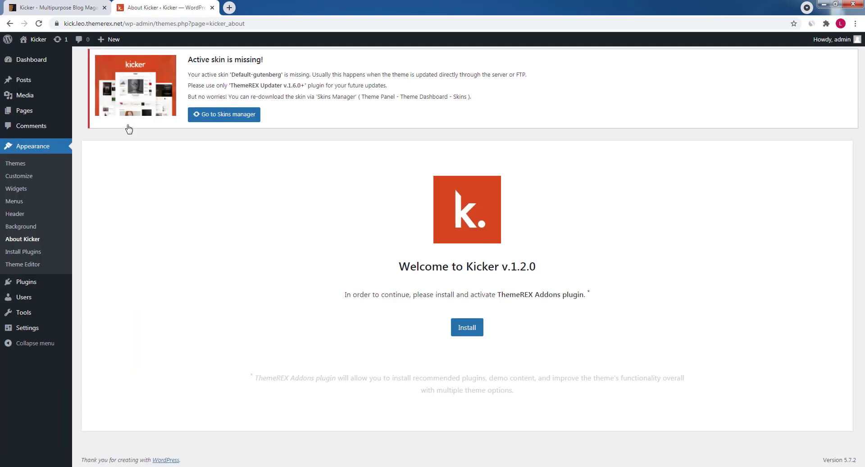
{"action": "left_click", "coordinate": [471, 330]}
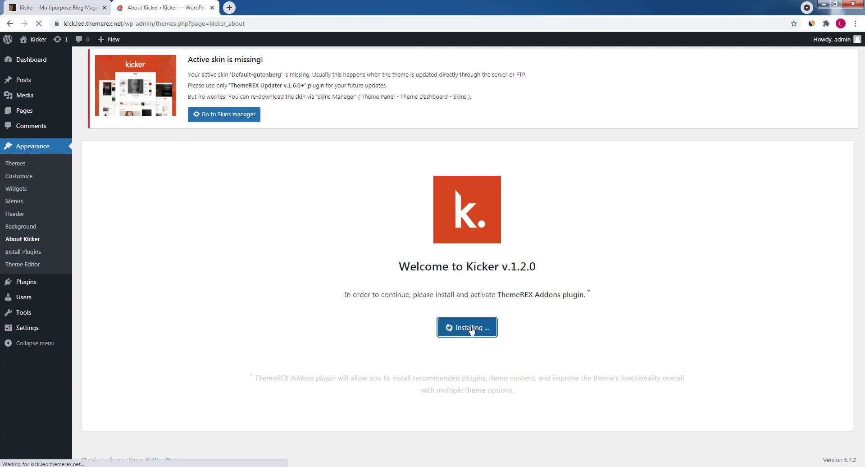
{"action": "left_click", "coordinate": [471, 331]}
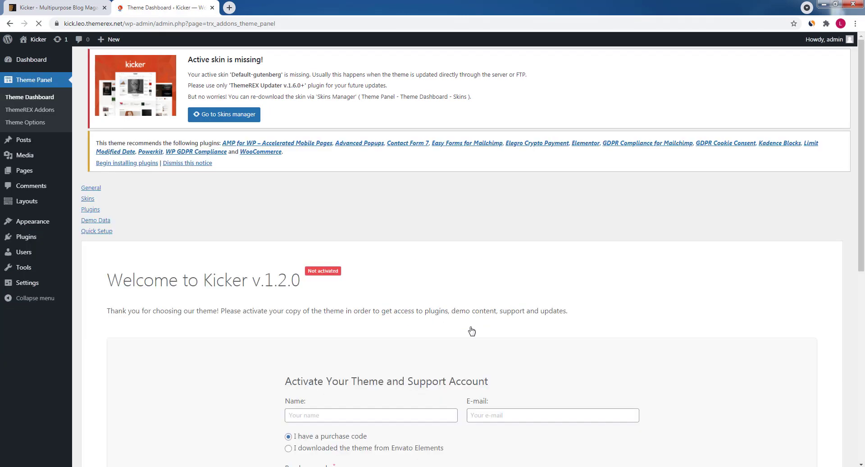
Fill in the owner's name and e-mail address in the theme activation form
{"action": "scroll", "coordinate": [451, 311], "scroll_direction": "down", "scroll_amount": 2}
{"action": "scroll", "coordinate": [450, 311], "scroll_direction": "down", "scroll_amount": 1}
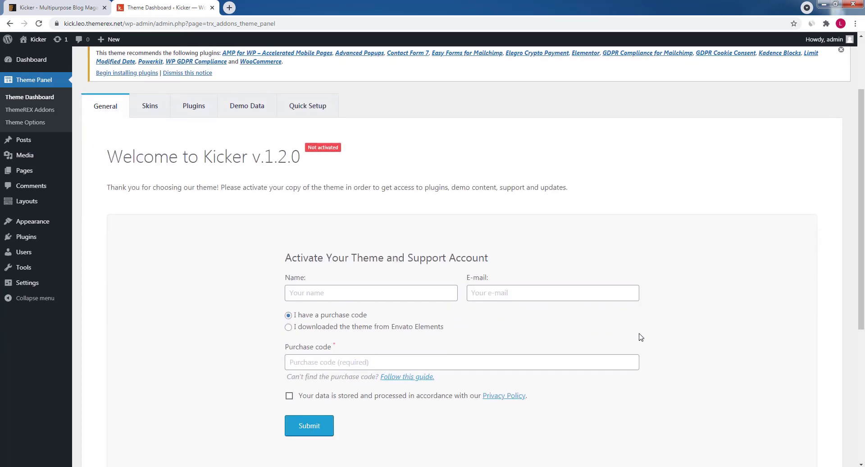
{"action": "left_click", "coordinate": [298, 292]}
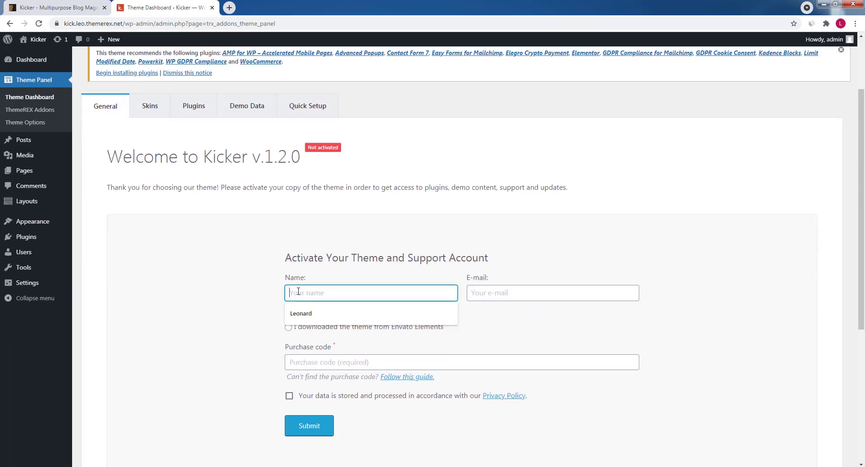
{"action": "left_click", "coordinate": [297, 311]}
{"action": "left_click", "coordinate": [496, 293]}
{"action": "left_click", "coordinate": [496, 311]}
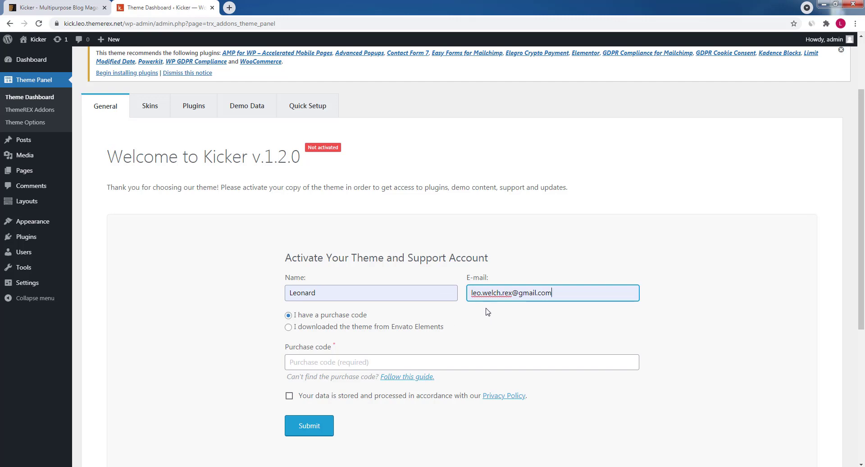
Enter the theme's purchase code, accept the privacy policy and submit the activation form
{"action": "key", "text": "Tab"}
{"action": "key", "text": "Tab"}
{"action": "key", "text": "ctrl+v"}
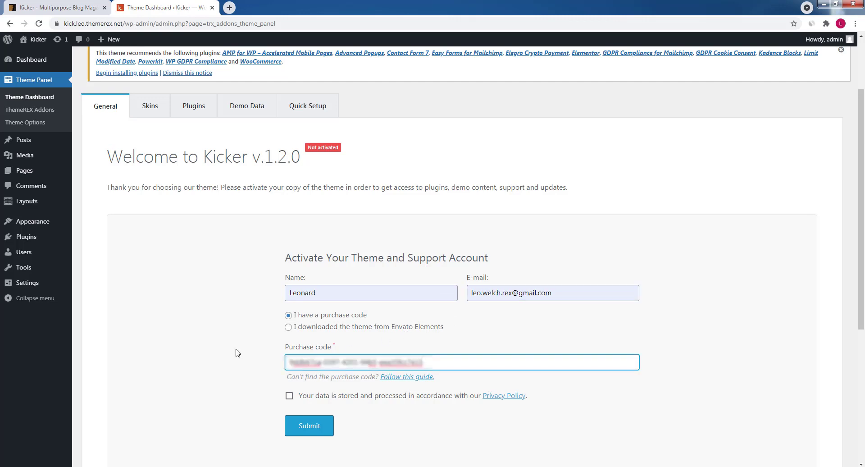
{"action": "left_click", "coordinate": [290, 396]}
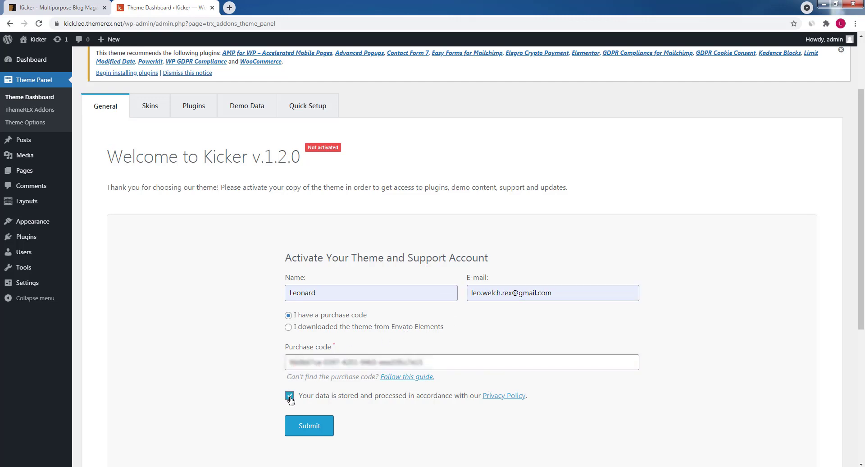
{"action": "left_click", "coordinate": [312, 427]}
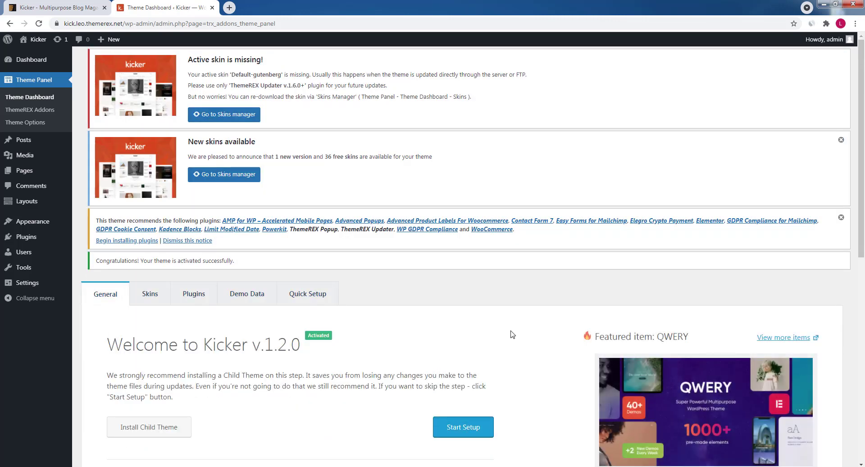
Install the Kicker child theme from kicker-child.zip in the Kicker_v1.2.0 folder and activate it
{"action": "scroll", "coordinate": [513, 334], "scroll_direction": "down", "scroll_amount": 4}
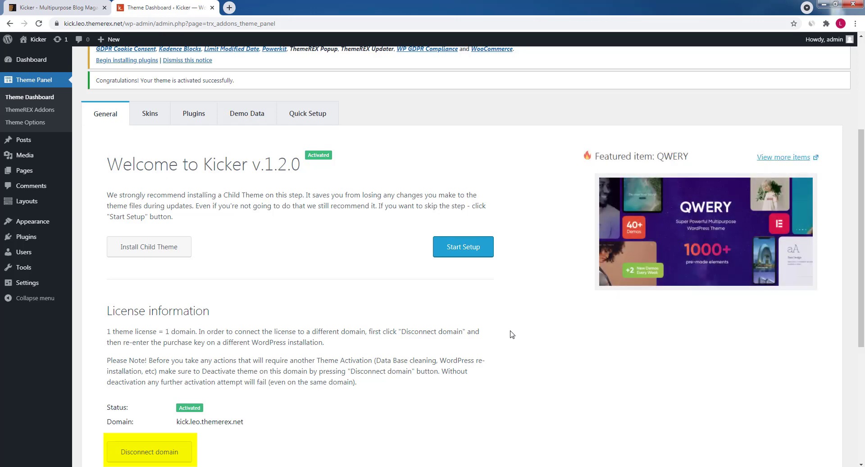
{"action": "left_click", "coordinate": [167, 248]}
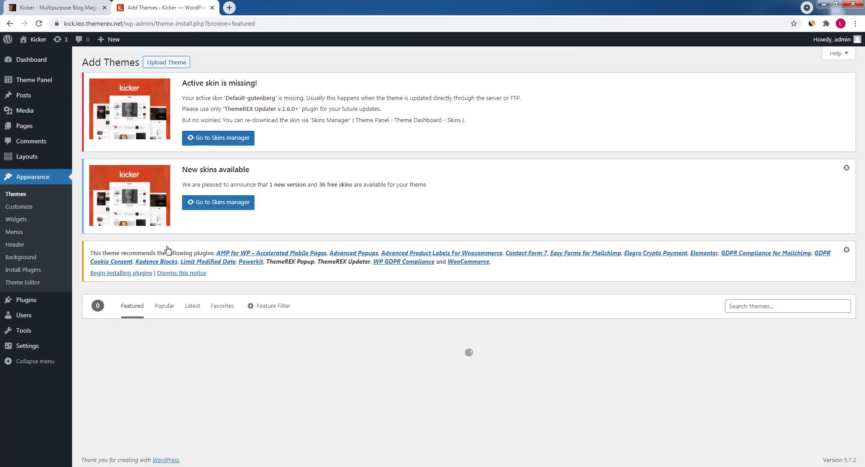
{"action": "left_click", "coordinate": [175, 64]}
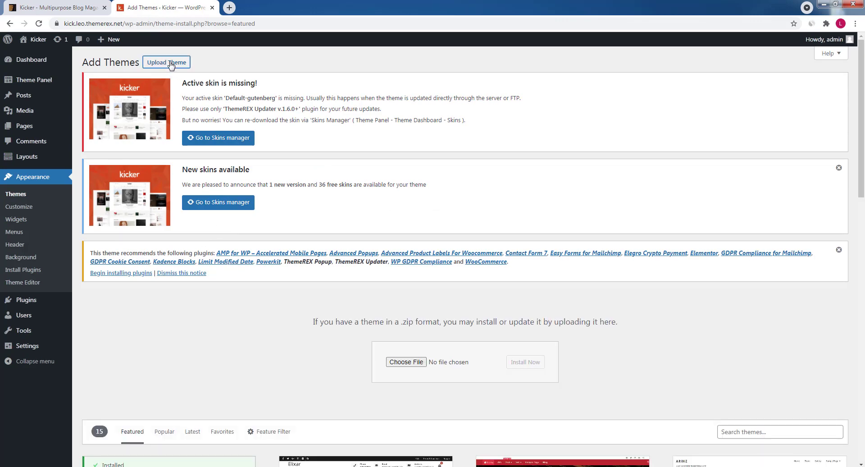
{"action": "left_click", "coordinate": [410, 359]}
{"action": "left_click", "coordinate": [329, 190]}
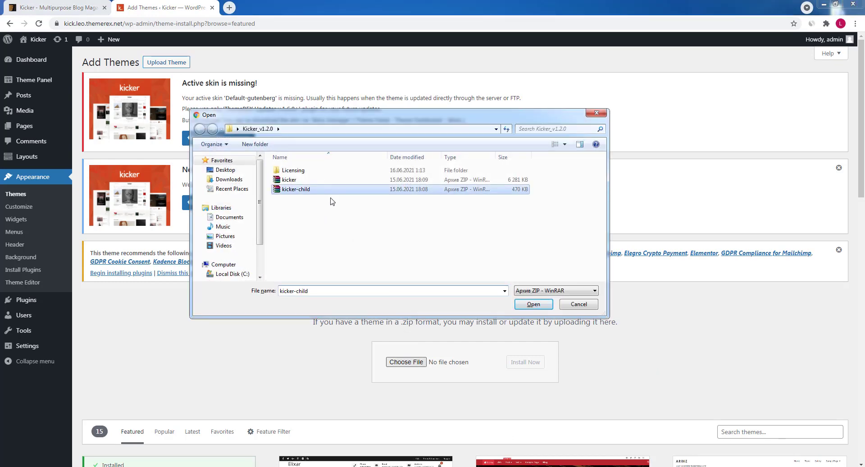
{"action": "left_click", "coordinate": [534, 304]}
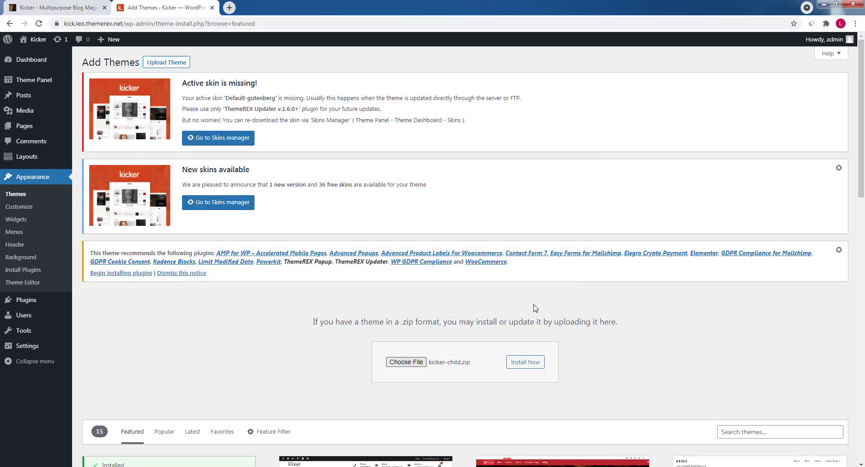
{"action": "left_click", "coordinate": [535, 363]}
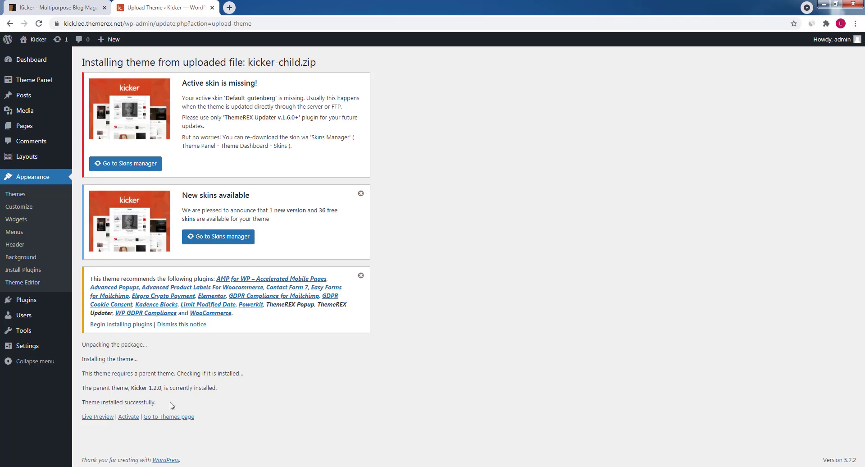
{"action": "left_click", "coordinate": [128, 417]}
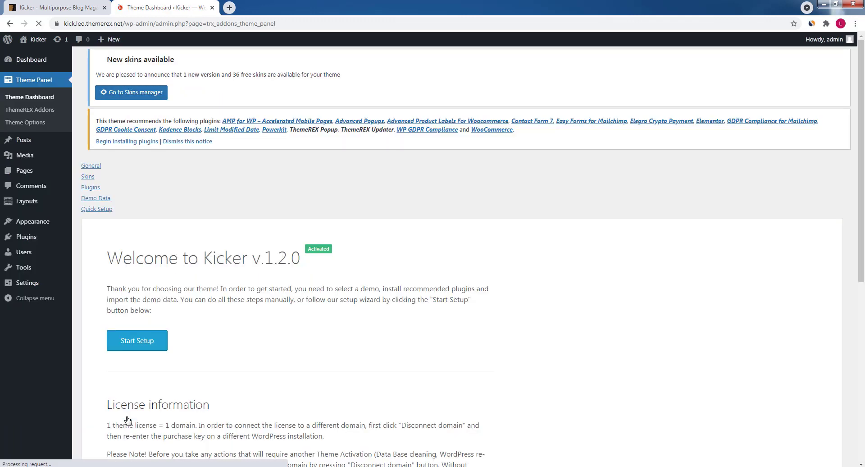
Start the theme setup wizard, search the skins for "gute" and download the Default Gutenberg skin
{"action": "scroll", "coordinate": [398, 342], "scroll_direction": "down", "scroll_amount": 3}
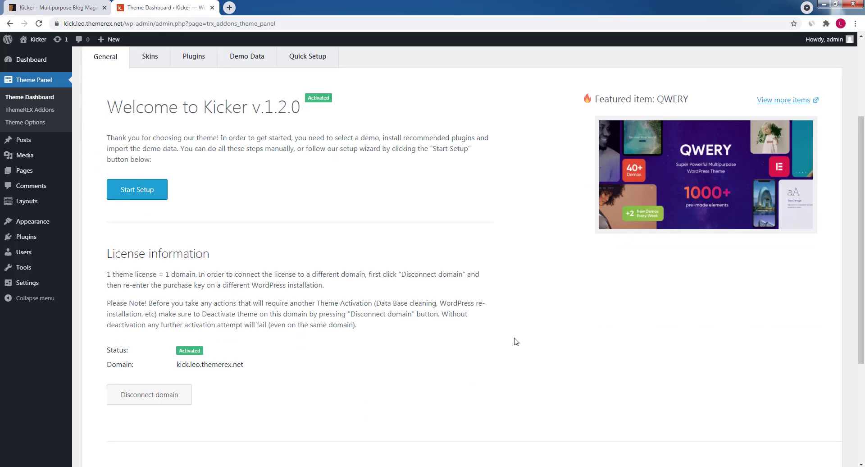
{"action": "scroll", "coordinate": [514, 341], "scroll_direction": "up", "scroll_amount": 2}
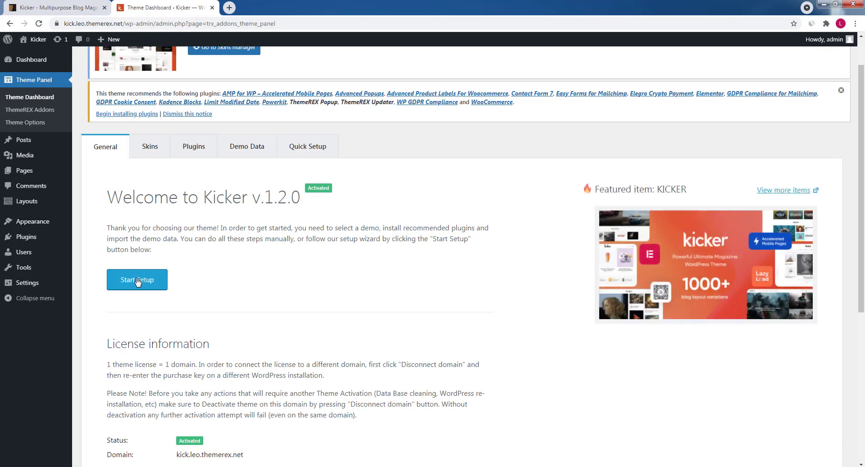
{"action": "left_click", "coordinate": [135, 334]}
{"action": "scroll", "coordinate": [138, 282], "scroll_direction": "down", "scroll_amount": 2}
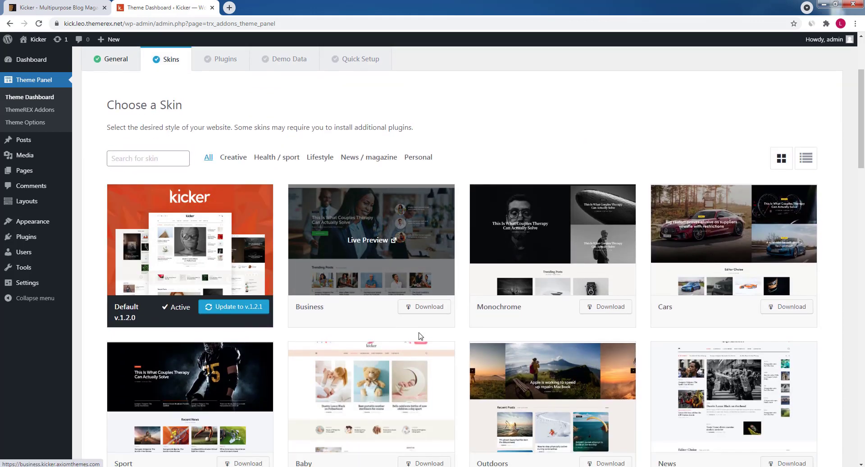
{"action": "left_click", "coordinate": [158, 159]}
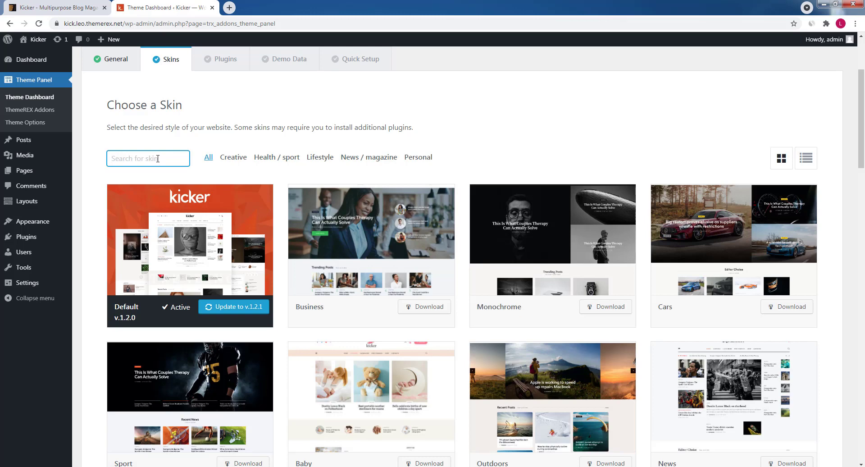
{"action": "type", "text": "gute"}
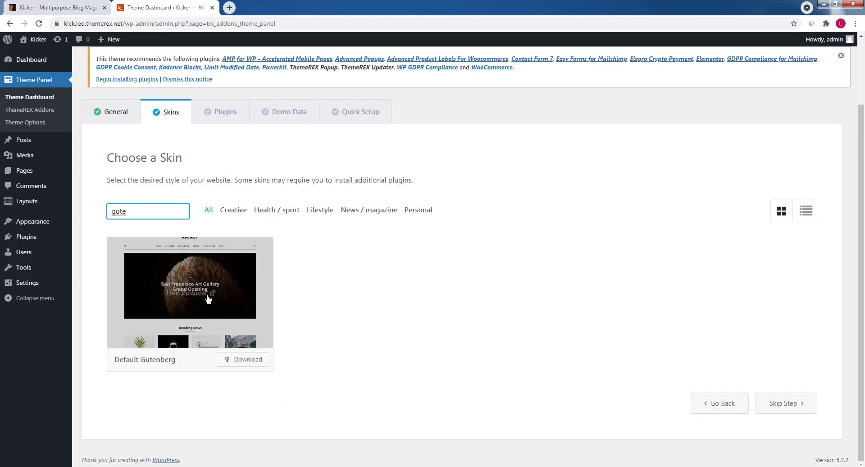
{"action": "left_click", "coordinate": [243, 364]}
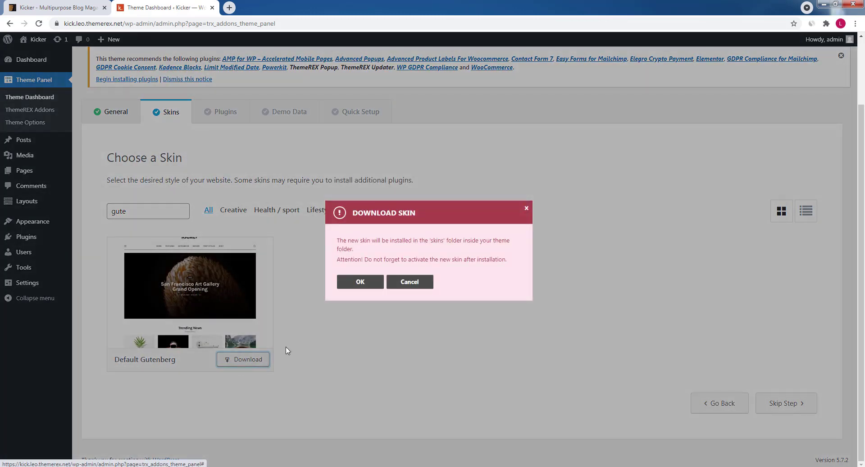
{"action": "left_click", "coordinate": [362, 285]}
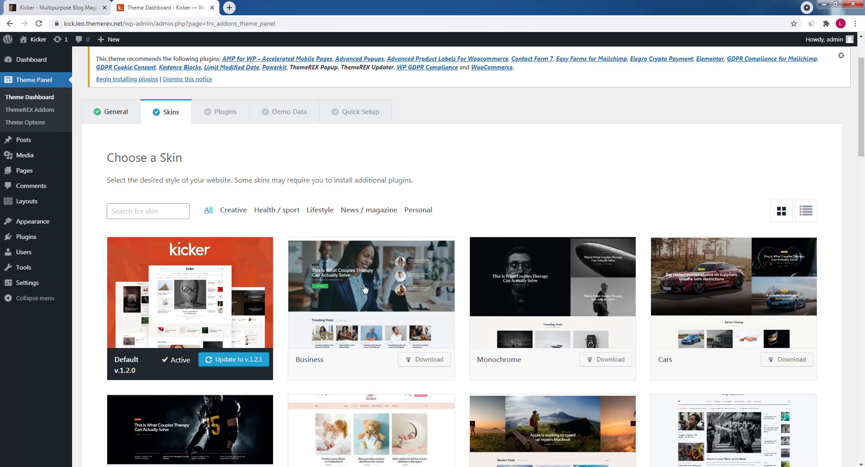
Search the skins for "gute" again and activate the Default Gutenberg skin, accepting the change of theme settings
{"action": "left_click", "coordinate": [165, 210]}
{"action": "type", "text": "gute"}
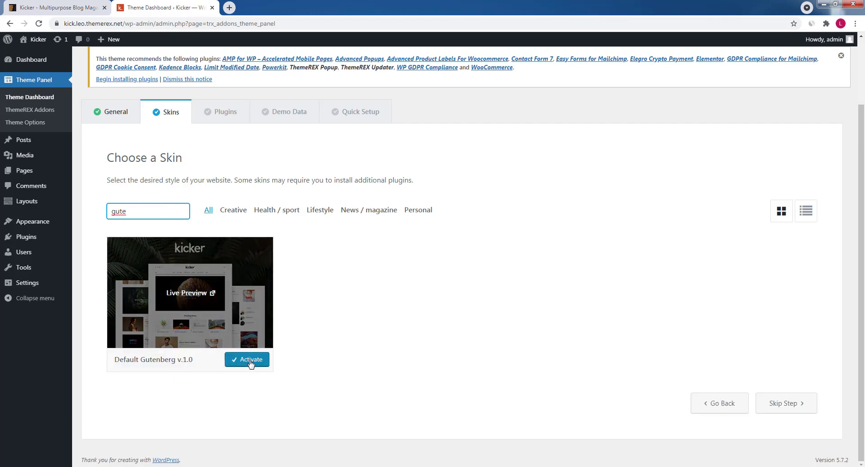
{"action": "left_click", "coordinate": [247, 359]}
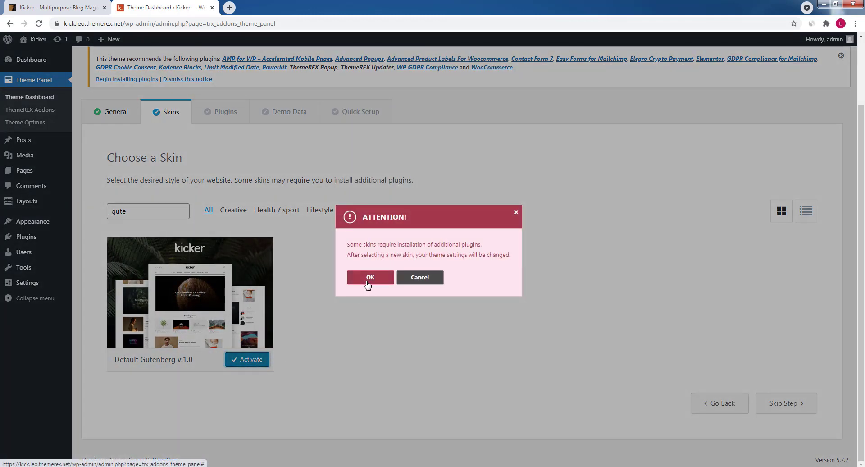
{"action": "left_click", "coordinate": [370, 278]}
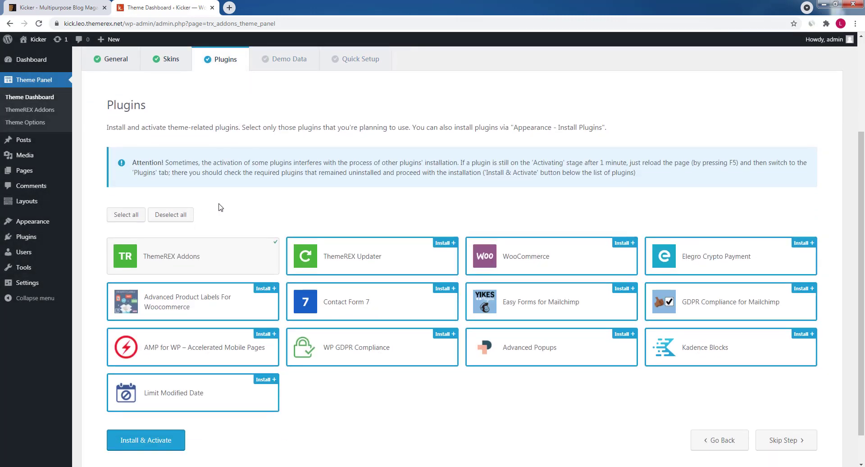
Install and activate all recommended plugins except WooCommerce, Elegro Crypto Payment and Advanced Product Labels For Woocommerce
{"action": "left_click", "coordinate": [129, 215]}
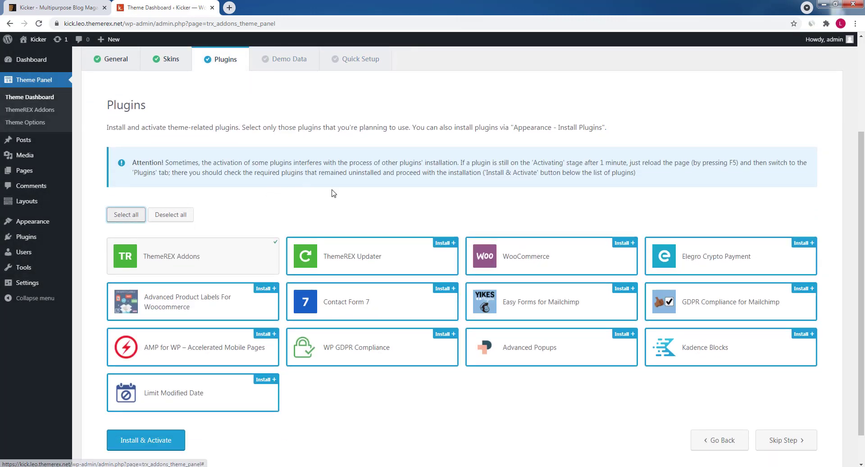
{"action": "left_click", "coordinate": [622, 244]}
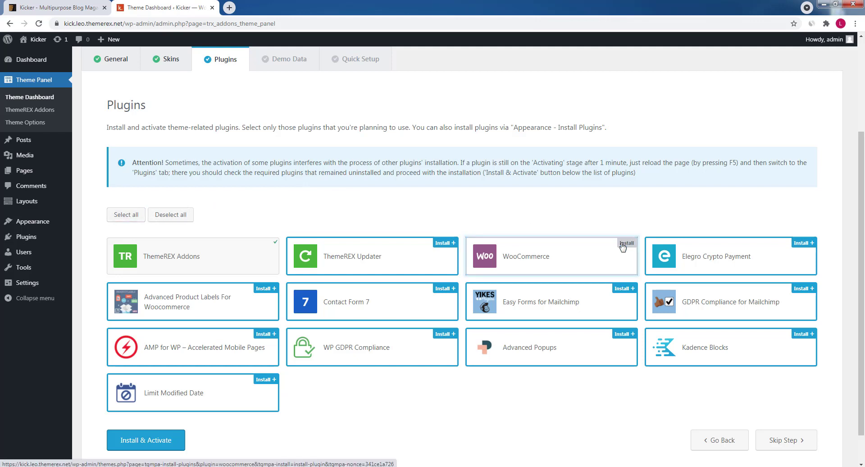
{"action": "left_click", "coordinate": [801, 244]}
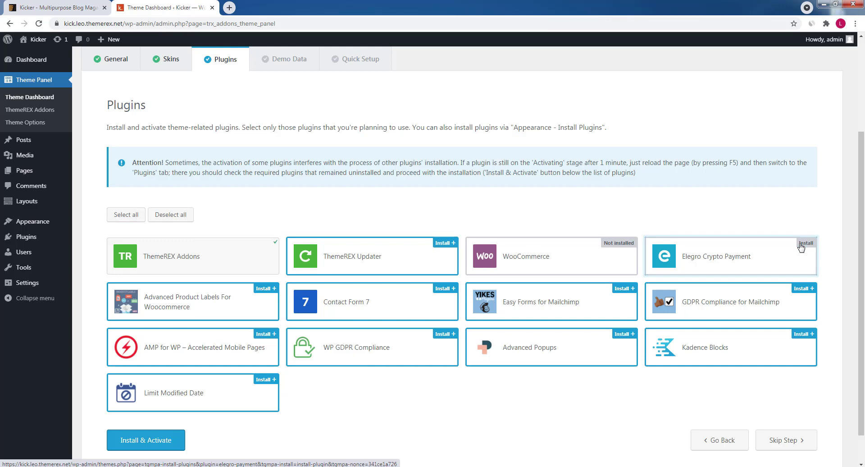
{"action": "left_click", "coordinate": [266, 289]}
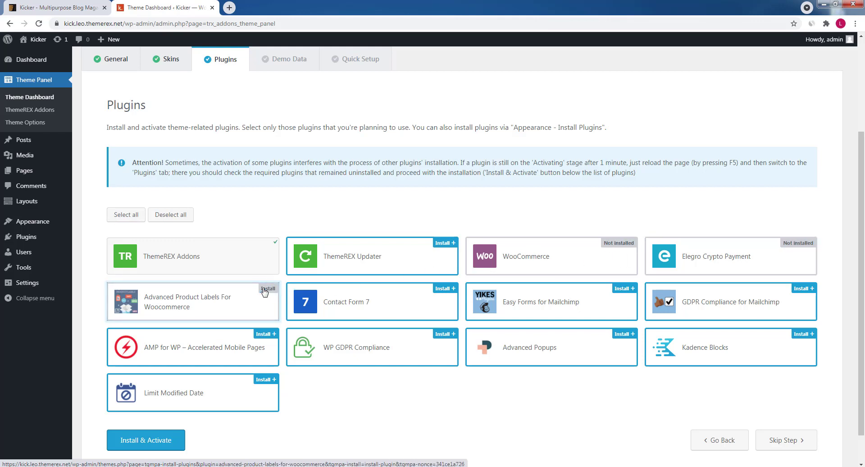
{"action": "left_click", "coordinate": [159, 442]}
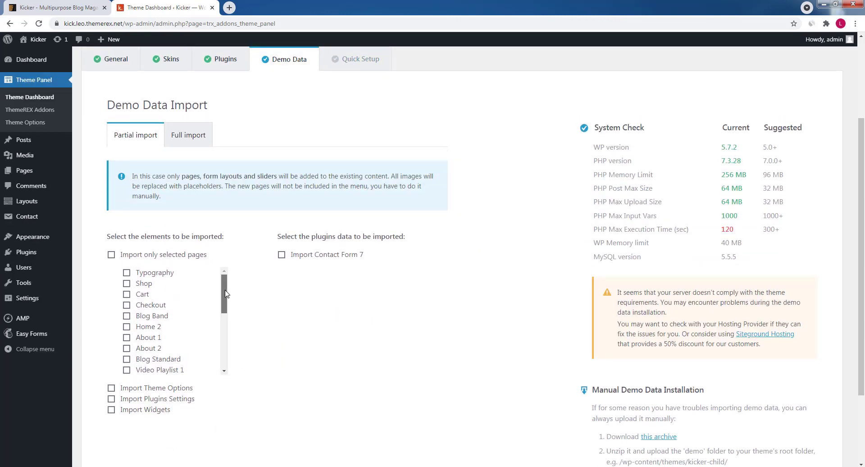
Run a full demo data import with all elements and Contact Form 7 data, accepting that existing site data is erased
{"action": "left_click_drag", "start_coordinate": [225, 294], "coordinate": [222, 351]}
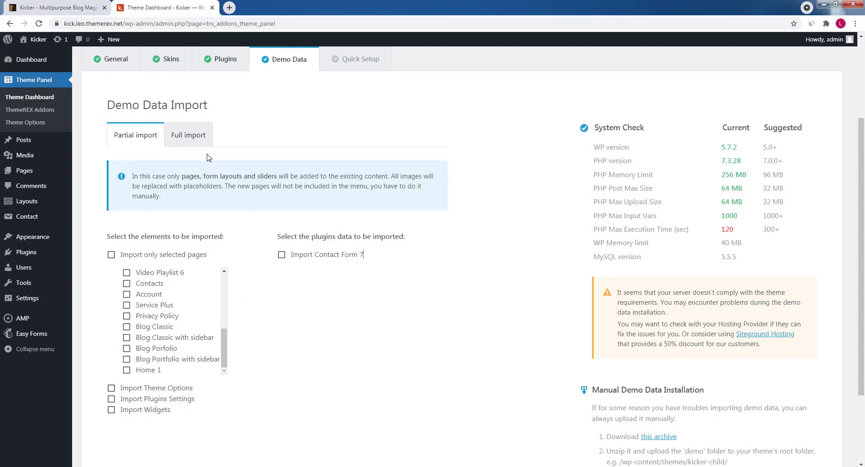
{"action": "left_click", "coordinate": [190, 135]}
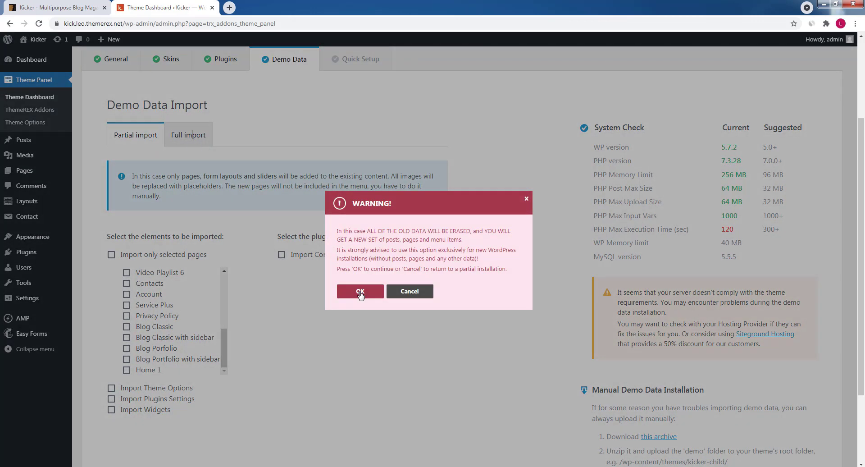
{"action": "left_click", "coordinate": [360, 292]}
{"action": "scroll", "coordinate": [354, 356], "scroll_direction": "down", "scroll_amount": 3}
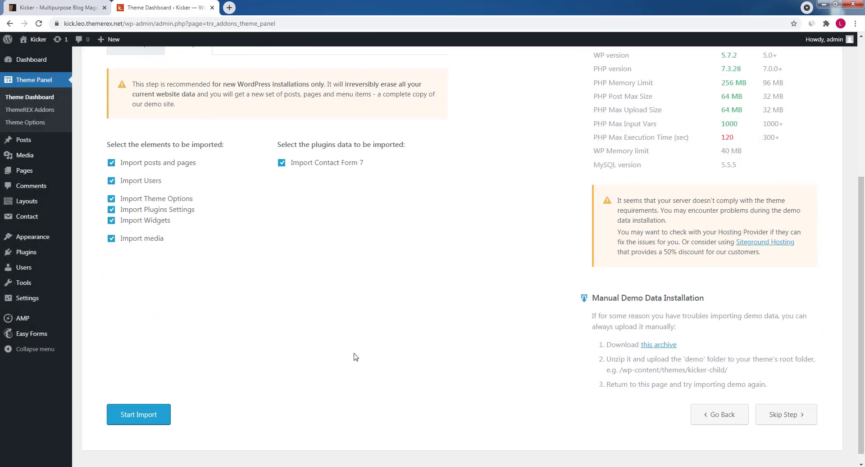
{"action": "left_click", "coordinate": [139, 403]}
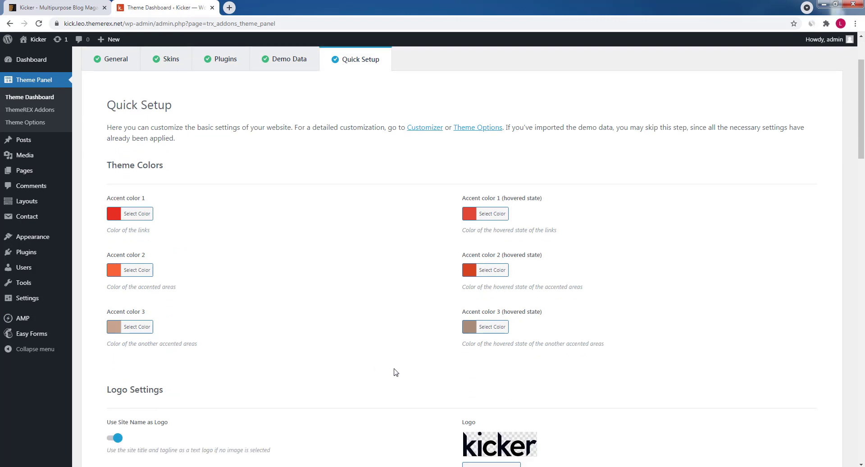
Look through the Quick Setup options and finish the setup wizard with its settings as they are
{"action": "scroll", "coordinate": [395, 372], "scroll_direction": "down", "scroll_amount": 2}
{"action": "scroll", "coordinate": [551, 380], "scroll_direction": "down", "scroll_amount": 10}
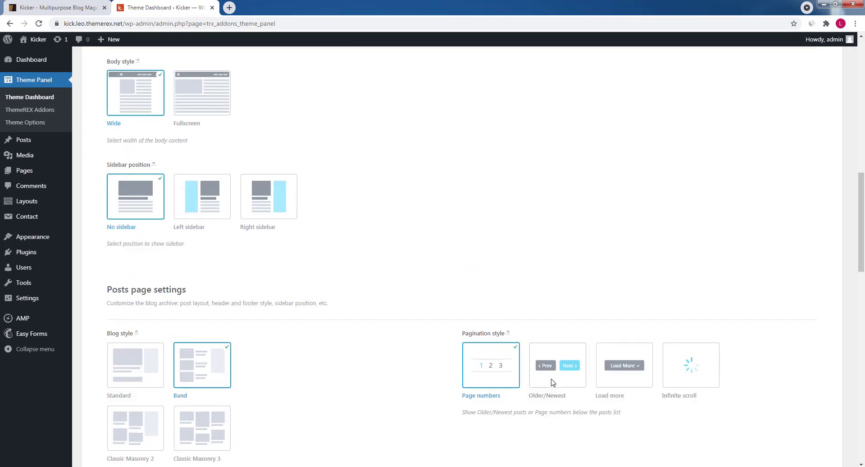
{"action": "scroll", "coordinate": [553, 383], "scroll_direction": "down", "scroll_amount": 5}
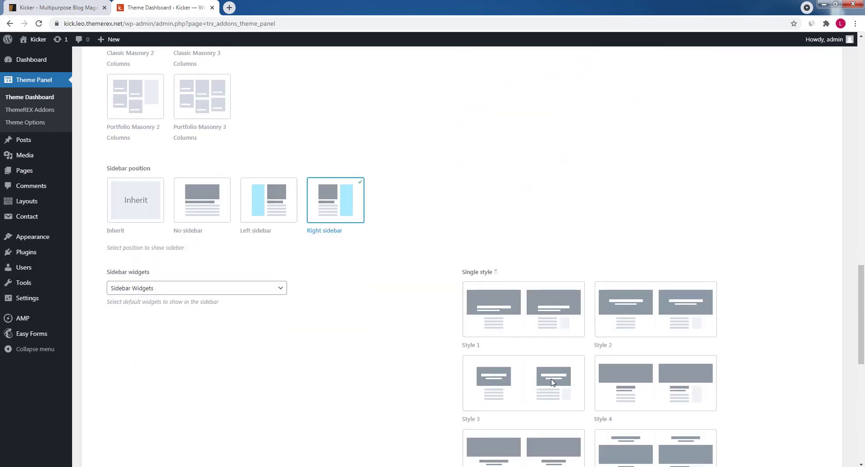
{"action": "scroll", "coordinate": [773, 396], "scroll_direction": "down", "scroll_amount": 6}
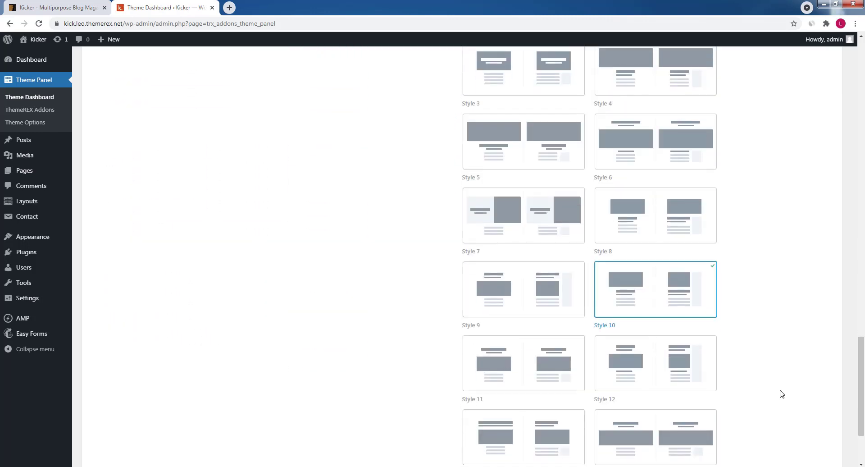
{"action": "scroll", "coordinate": [782, 394], "scroll_direction": "down", "scroll_amount": 2}
{"action": "scroll", "coordinate": [782, 393], "scroll_direction": "down", "scroll_amount": 1}
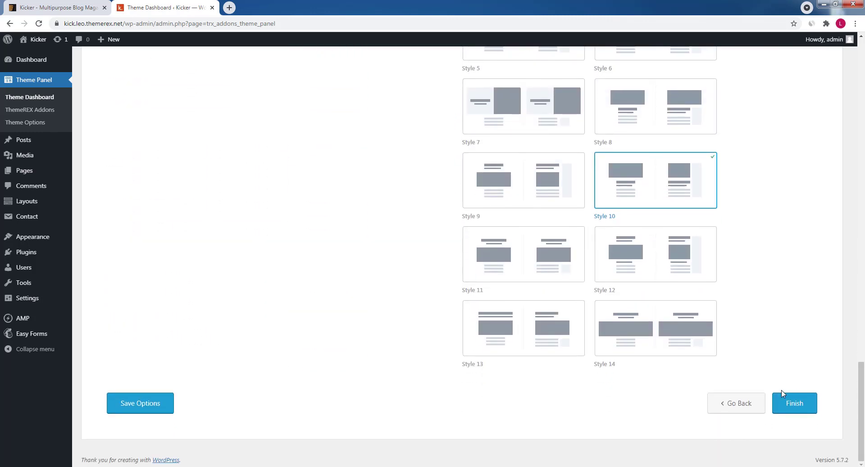
{"action": "left_click", "coordinate": [789, 404]}
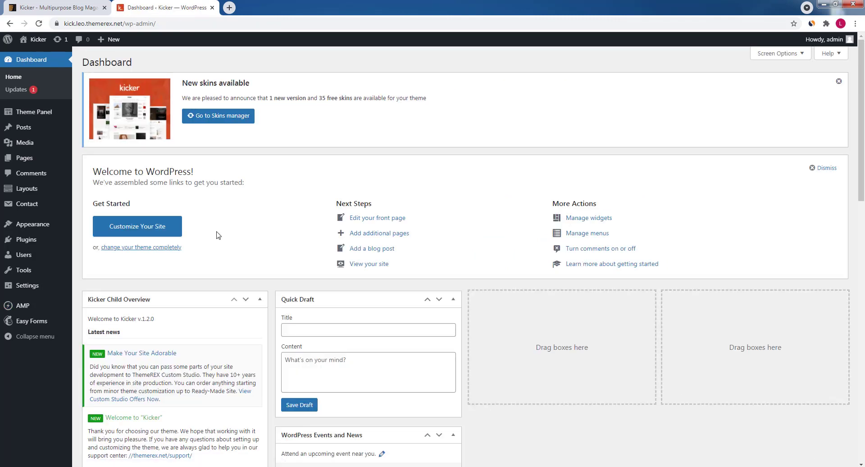
Open the Kicker site in a new browser tab and review the homepage from its header to the footer, ending at the top
{"action": "middle_click", "coordinate": [37, 56]}
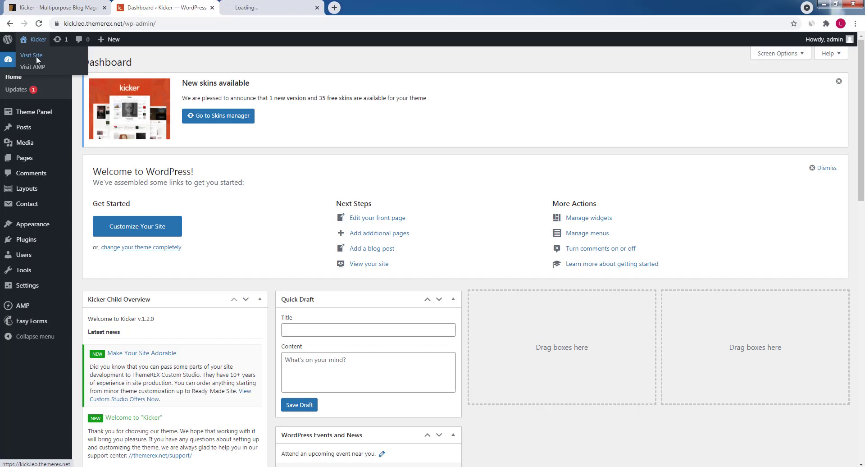
{"action": "left_click", "coordinate": [279, 5]}
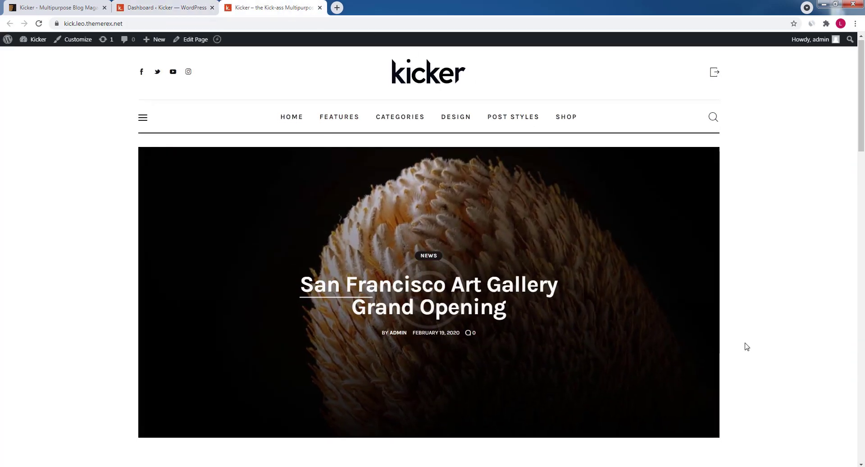
{"action": "scroll", "coordinate": [745, 348], "scroll_direction": "down", "scroll_amount": 4}
{"action": "scroll", "coordinate": [746, 346], "scroll_direction": "down", "scroll_amount": 2}
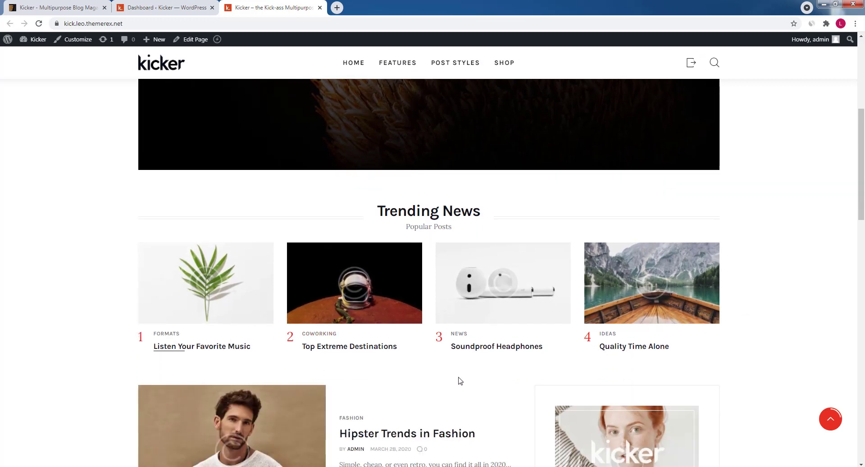
{"action": "scroll", "coordinate": [799, 353], "scroll_direction": "down", "scroll_amount": 8}
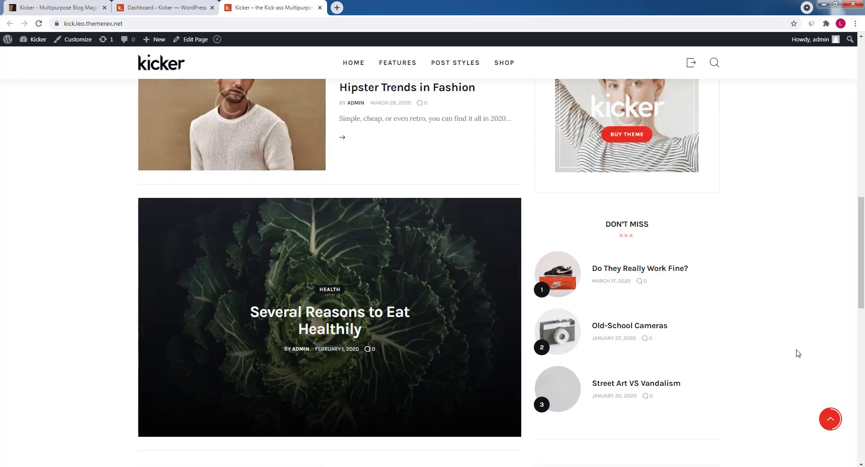
{"action": "scroll", "coordinate": [798, 353], "scroll_direction": "down", "scroll_amount": 8}
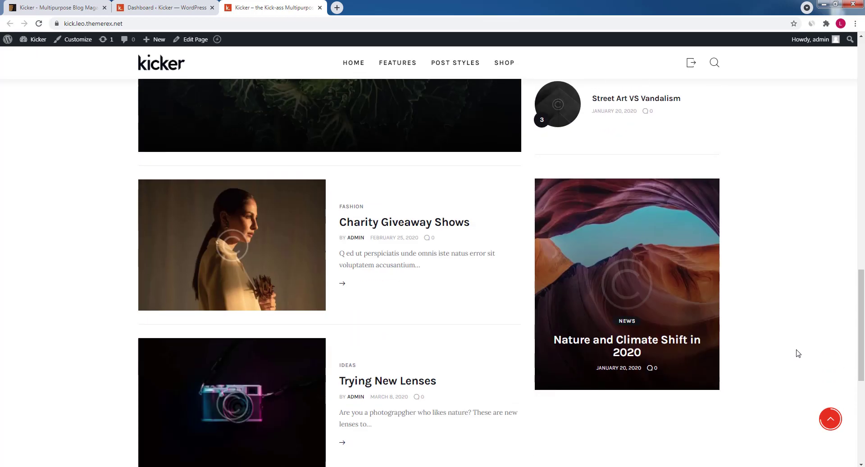
{"action": "scroll", "coordinate": [798, 353], "scroll_direction": "down", "scroll_amount": 1}
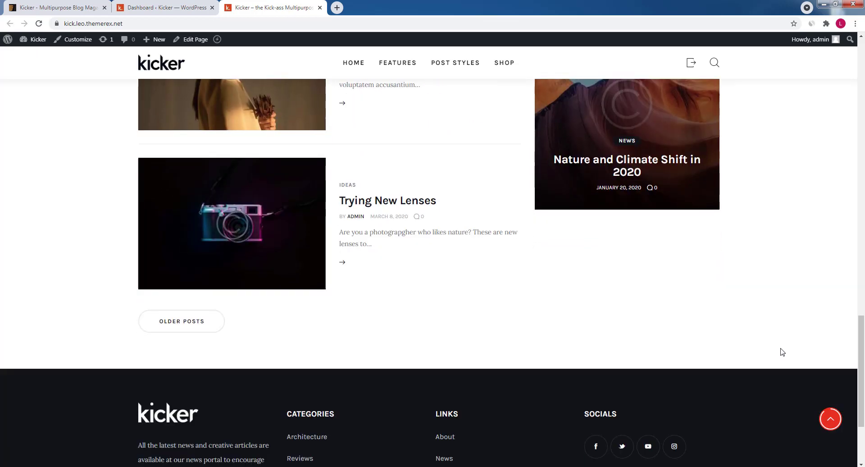
{"action": "scroll", "coordinate": [806, 376], "scroll_direction": "up", "scroll_amount": 9}
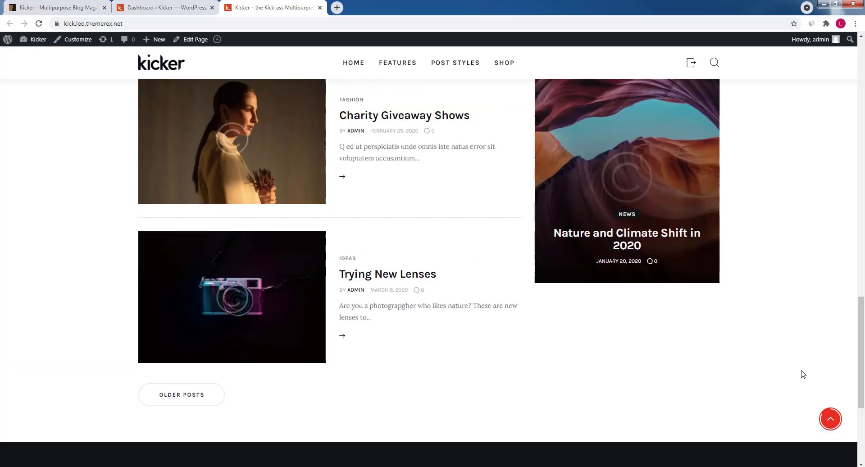
{"action": "scroll", "coordinate": [817, 389], "scroll_direction": "up", "scroll_amount": 10}
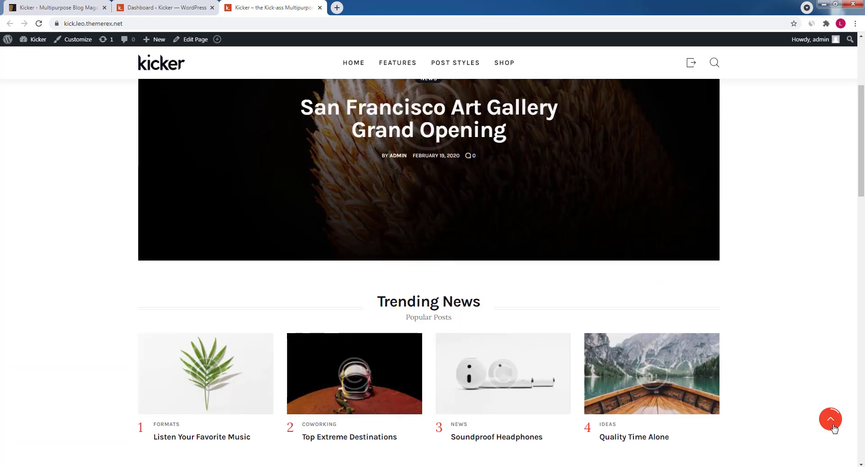
{"action": "left_click", "coordinate": [833, 426]}
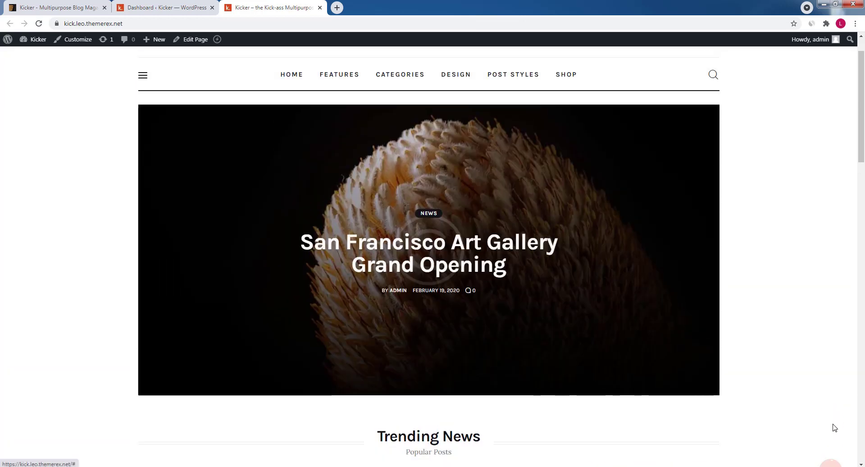
{"action": "scroll", "coordinate": [833, 423], "scroll_direction": "down", "scroll_amount": 6}
{"action": "scroll", "coordinate": [834, 423], "scroll_direction": "down", "scroll_amount": 4}
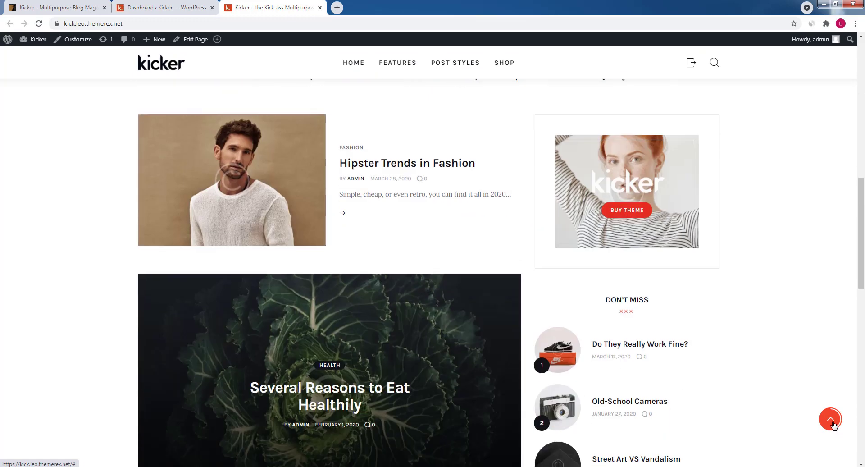
{"action": "left_click", "coordinate": [832, 419]}
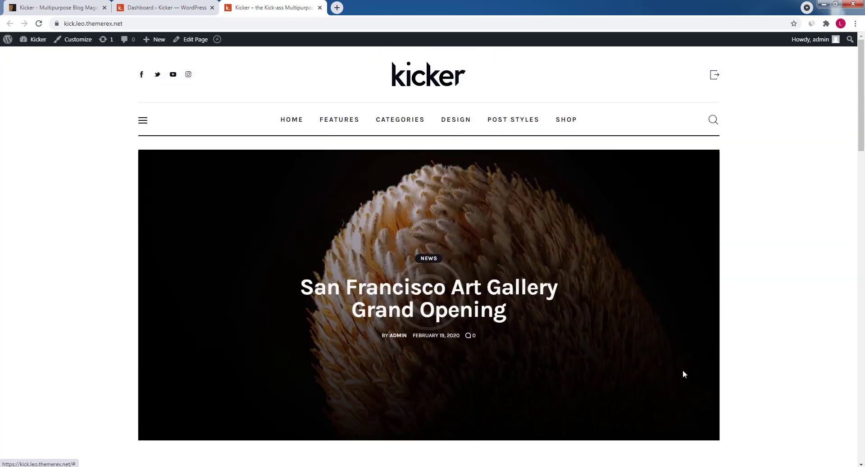
Open the San Francisco Art Gallery Grand Opening post, review it down to its expanded comment form, and return to the homepage
{"action": "left_click", "coordinate": [464, 310]}
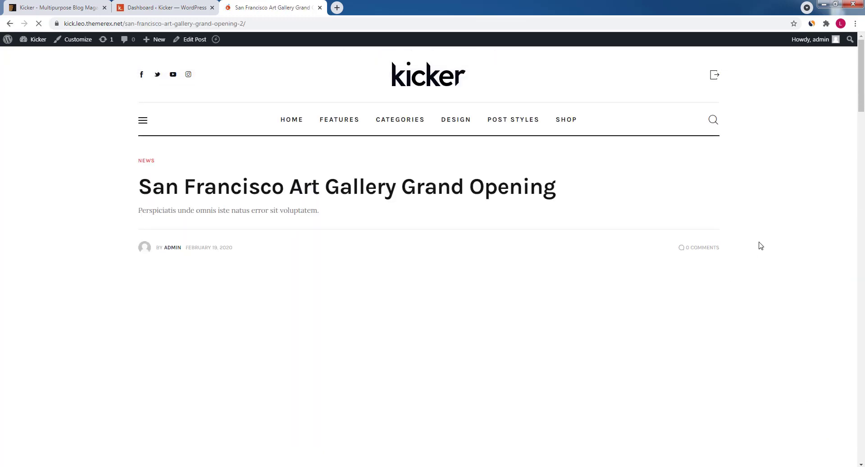
{"action": "scroll", "coordinate": [761, 242], "scroll_direction": "down", "scroll_amount": 5}
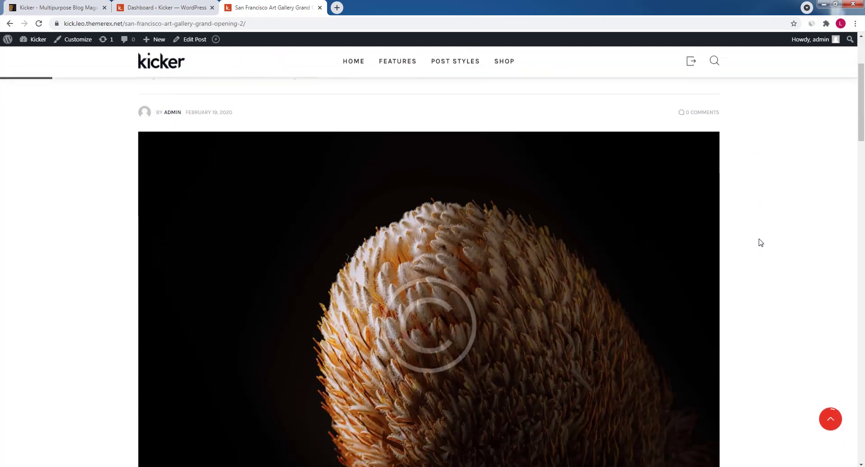
{"action": "scroll", "coordinate": [761, 242], "scroll_direction": "down", "scroll_amount": 8}
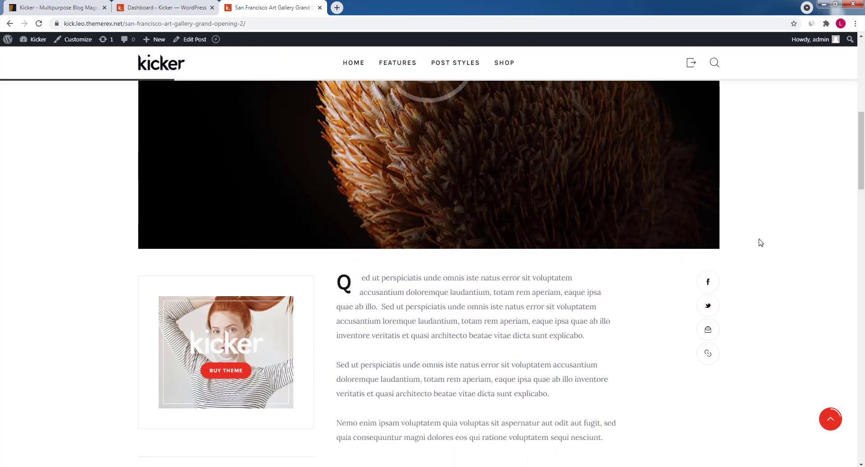
{"action": "scroll", "coordinate": [760, 242], "scroll_direction": "down", "scroll_amount": 9}
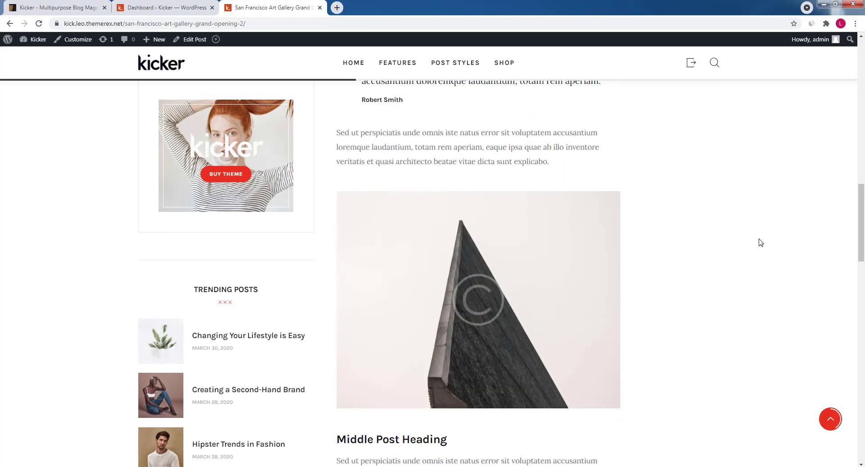
{"action": "scroll", "coordinate": [760, 242], "scroll_direction": "down", "scroll_amount": 12}
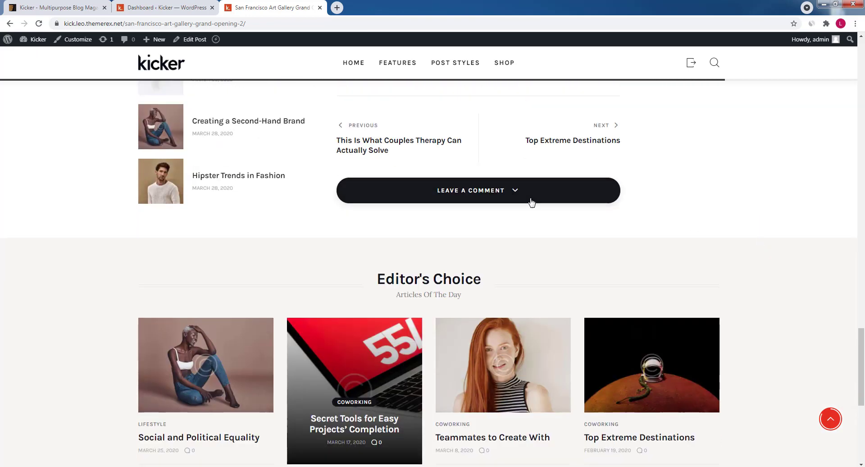
{"action": "left_click", "coordinate": [514, 198]}
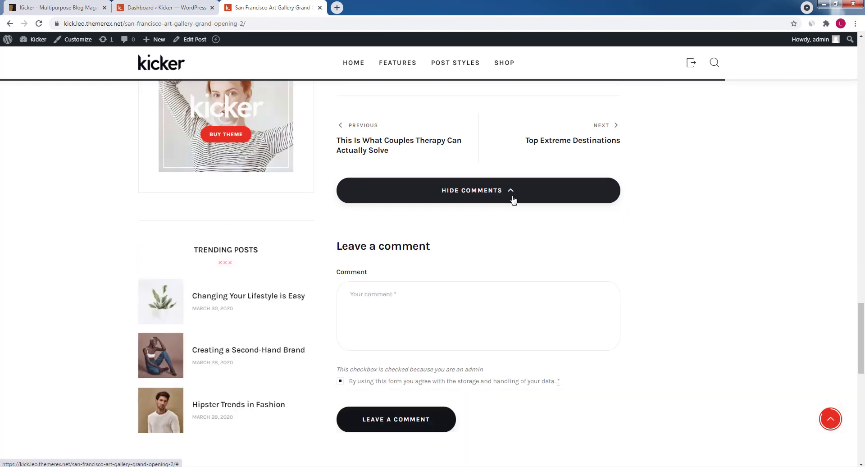
{"action": "scroll", "coordinate": [624, 233], "scroll_direction": "up", "scroll_amount": 12}
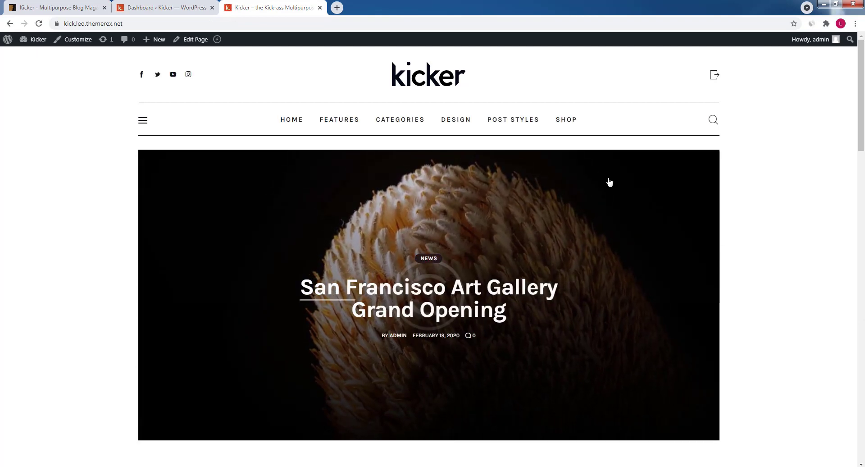
In the dashboard's Theme Options, upload kicker-new-logo.png from the Desktop and insert it as the site logo
{"action": "left_click", "coordinate": [159, 11]}
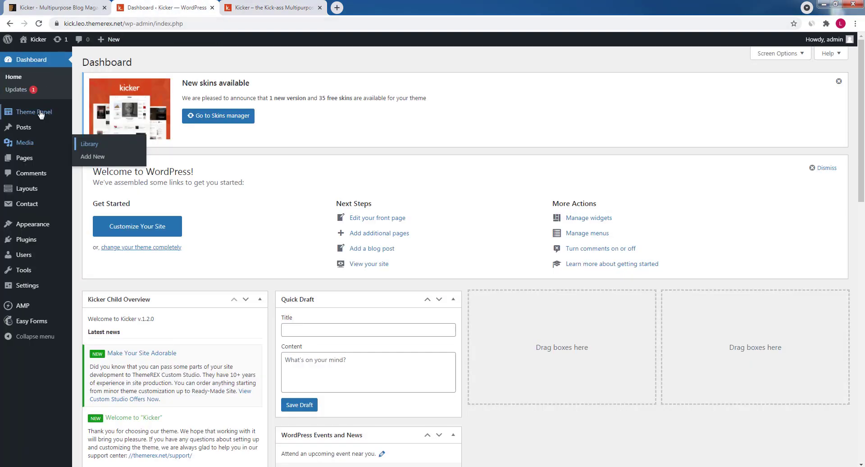
{"action": "mouse_move", "coordinate": [40, 114]}
{"action": "left_click", "coordinate": [112, 144]}
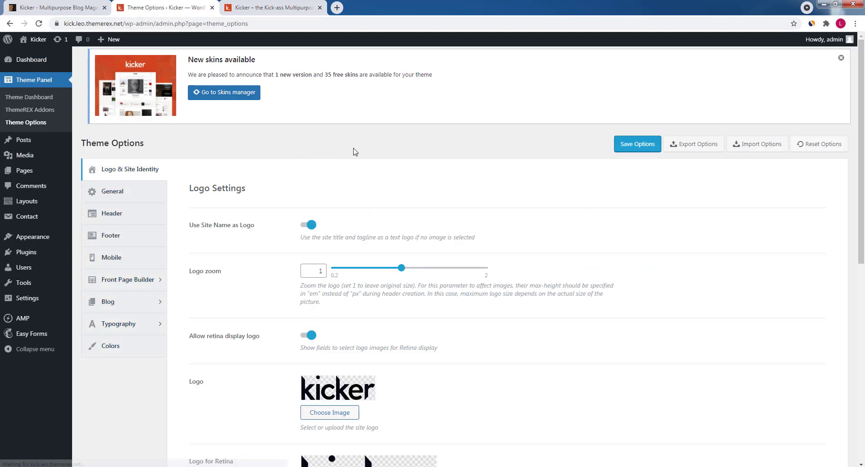
{"action": "scroll", "coordinate": [395, 163], "scroll_direction": "down", "scroll_amount": 3}
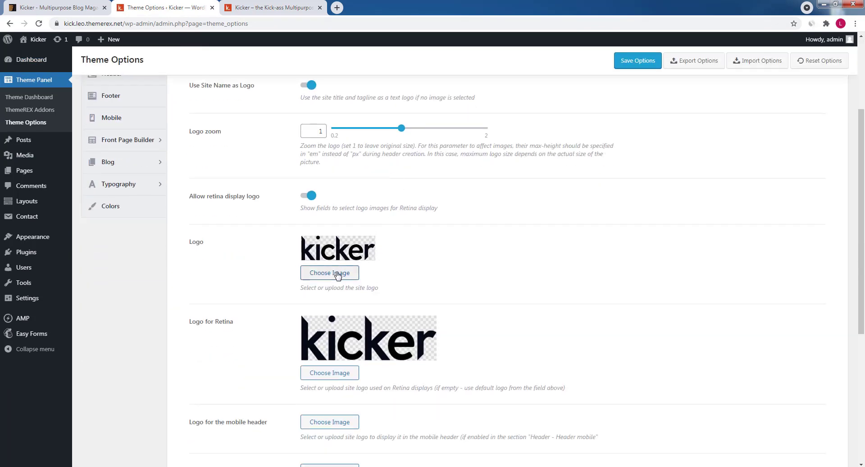
{"action": "left_click", "coordinate": [338, 274]}
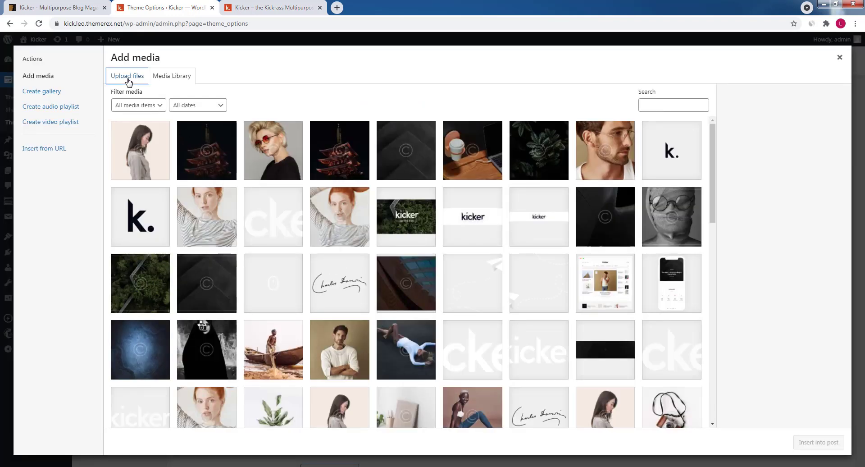
{"action": "left_click", "coordinate": [128, 77]}
{"action": "left_click", "coordinate": [458, 231]}
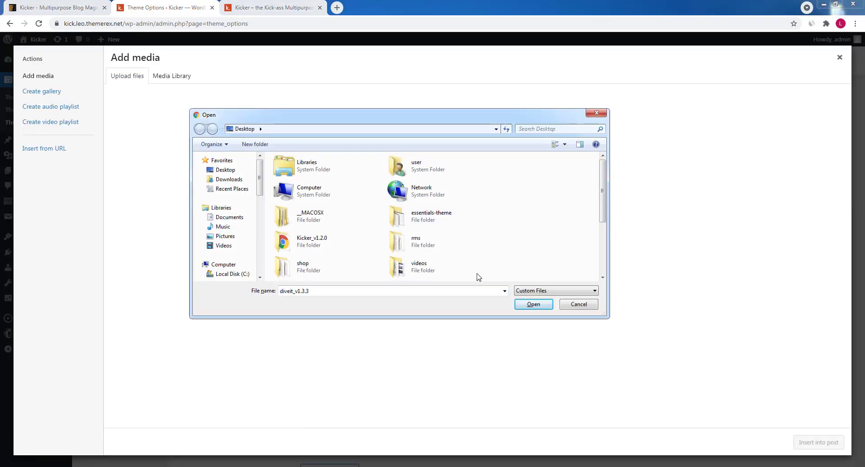
{"action": "type", "text": "ki"}
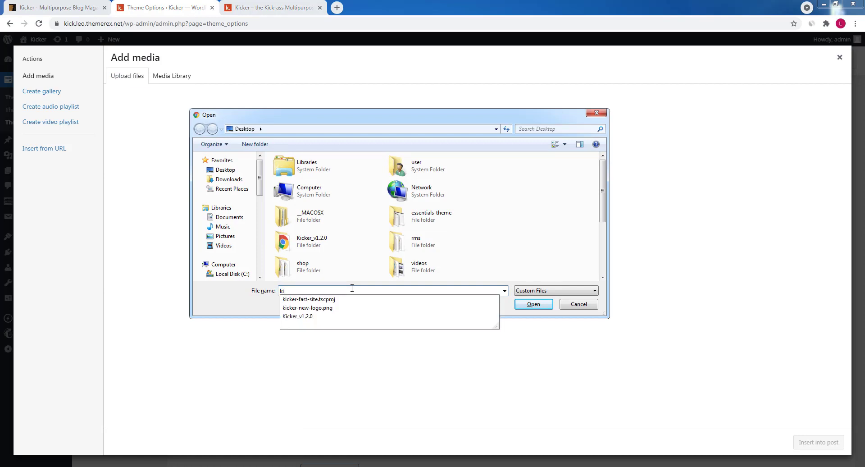
{"action": "left_click", "coordinate": [315, 308]}
{"action": "left_click", "coordinate": [529, 305]}
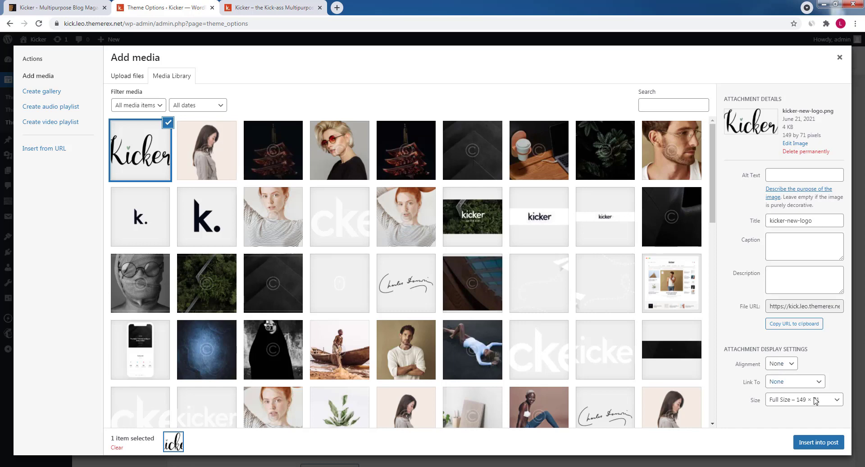
{"action": "left_click", "coordinate": [812, 444]}
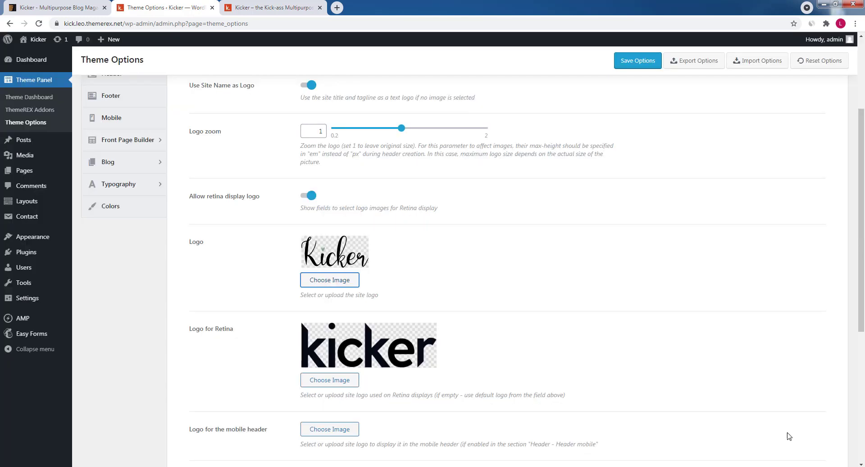
Use the kicker-new-logo.png image as the Logo for Retina as well and save the theme options
{"action": "left_click", "coordinate": [422, 362]}
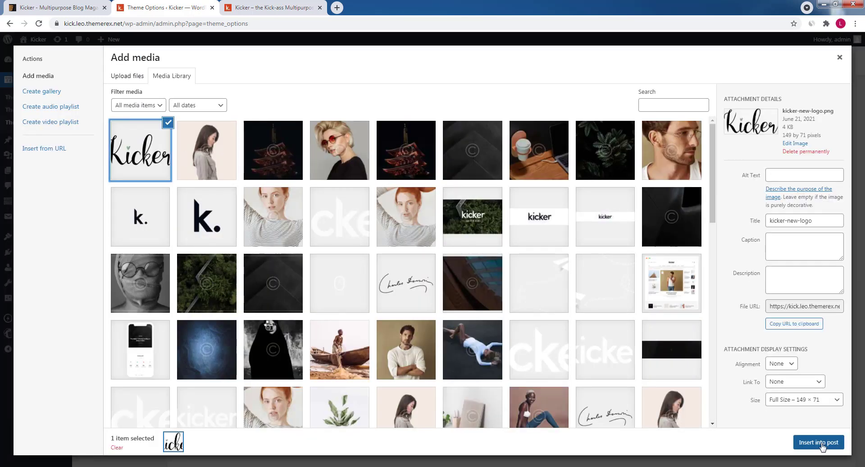
{"action": "left_click", "coordinate": [819, 443]}
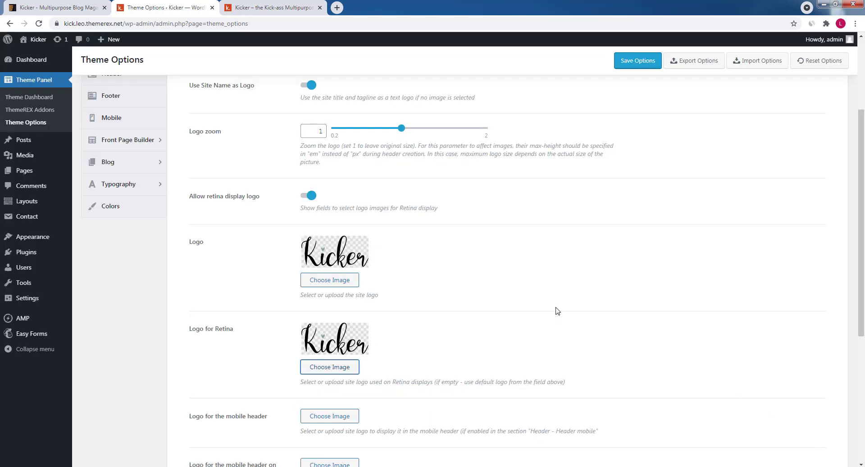
{"action": "left_click", "coordinate": [638, 60]}
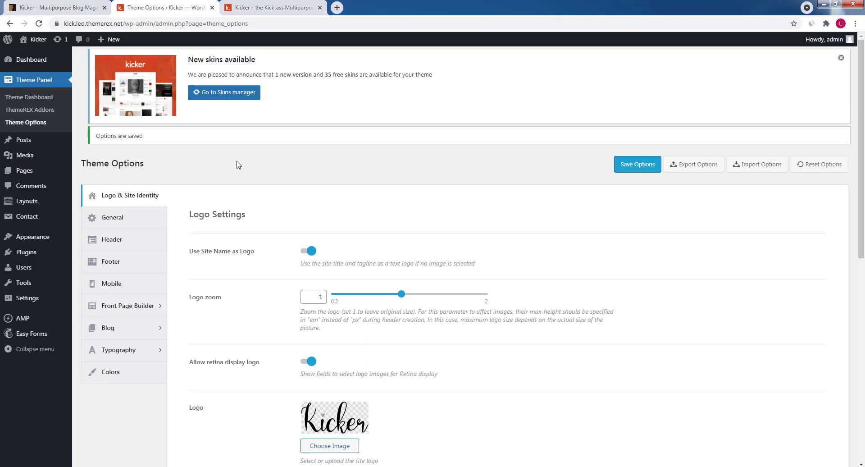
Set the pagination style of the blog's posts page to Infinite scroll
{"action": "left_click", "coordinate": [144, 332]}
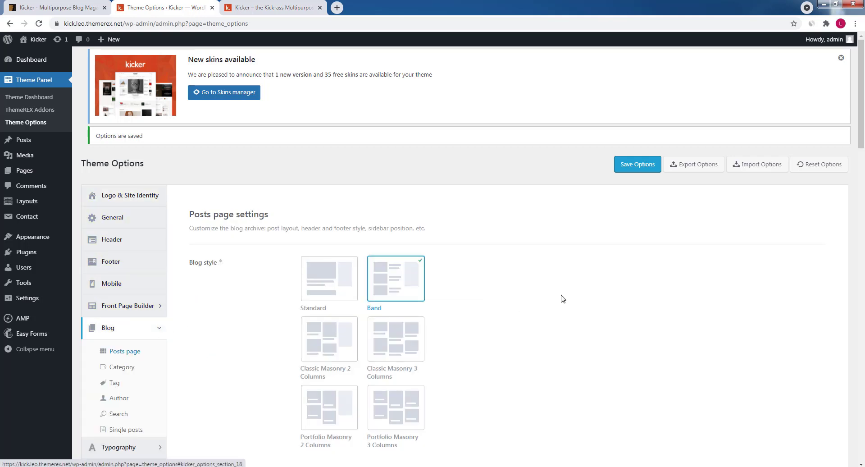
{"action": "scroll", "coordinate": [562, 297], "scroll_direction": "down", "scroll_amount": 4}
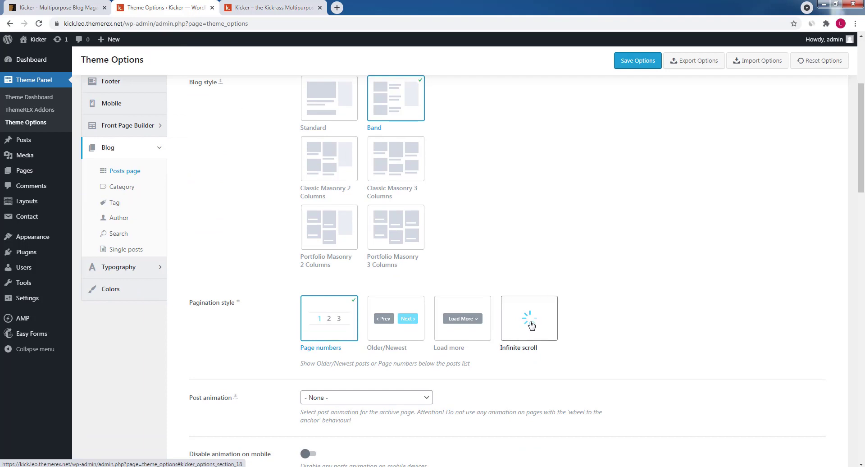
{"action": "left_click", "coordinate": [531, 324]}
Enable Views in the posts page's post meta and save the theme options
{"action": "scroll", "coordinate": [640, 255], "scroll_direction": "down", "scroll_amount": 3}
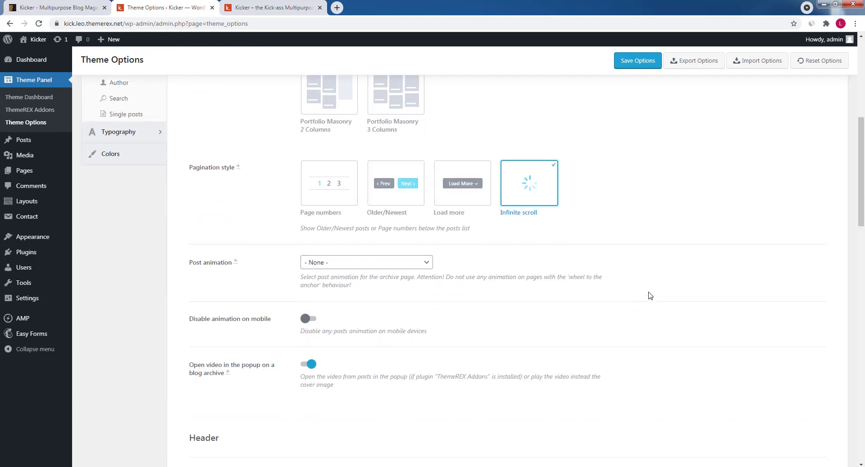
{"action": "scroll", "coordinate": [632, 303], "scroll_direction": "down", "scroll_amount": 10}
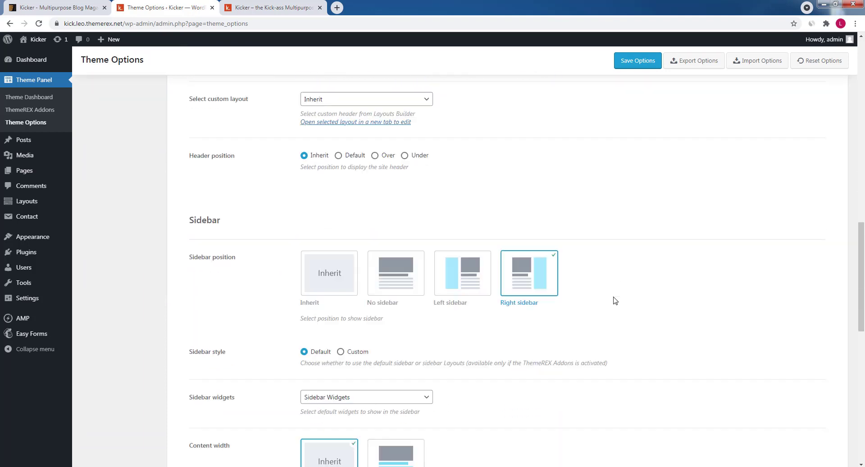
{"action": "scroll", "coordinate": [616, 300], "scroll_direction": "down", "scroll_amount": 8}
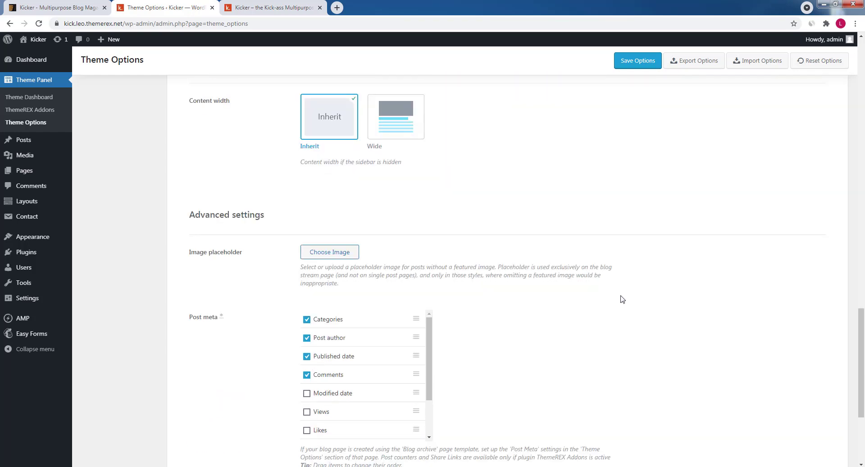
{"action": "scroll", "coordinate": [623, 299], "scroll_direction": "down", "scroll_amount": 2}
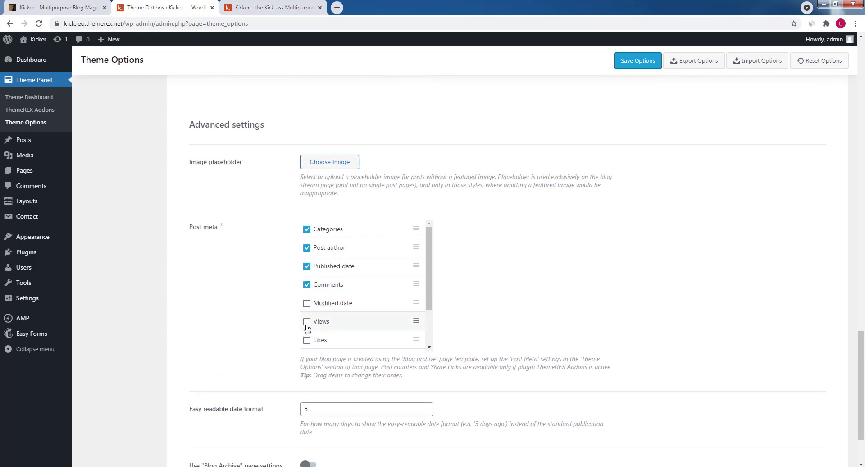
{"action": "scroll", "coordinate": [632, 309], "scroll_direction": "down", "scroll_amount": 2}
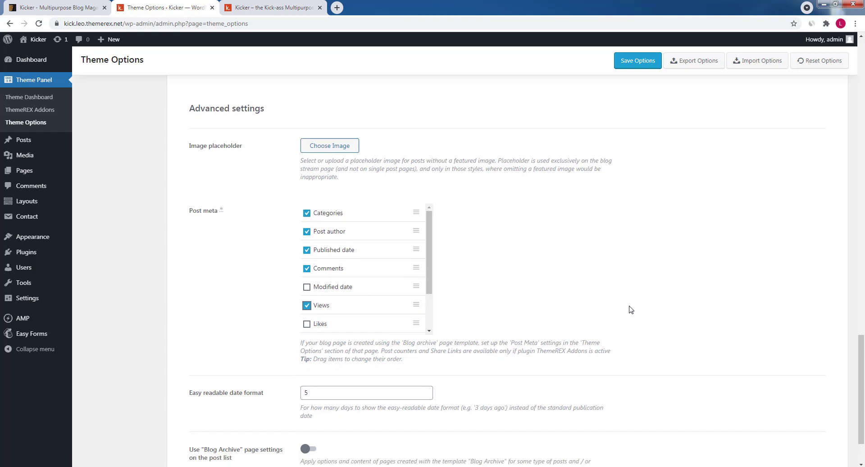
{"action": "left_click", "coordinate": [626, 63]}
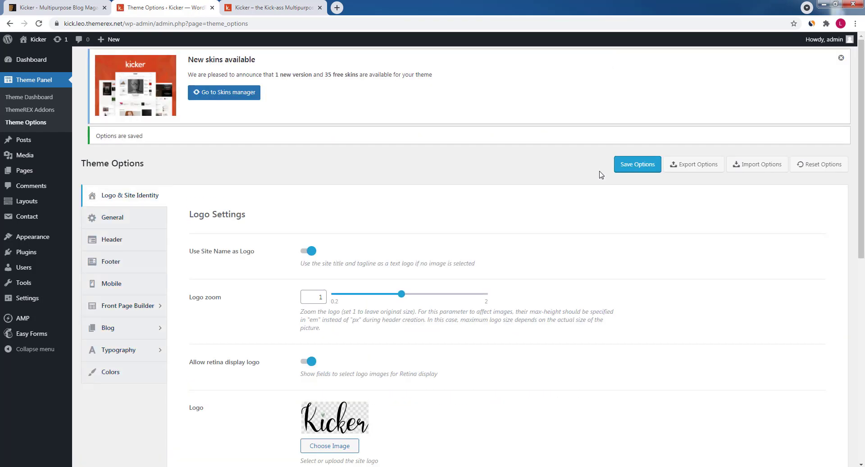
In the blog's single posts settings, enable Views in the post meta and set the post navigation to Autoload next post
{"action": "left_click", "coordinate": [120, 328]}
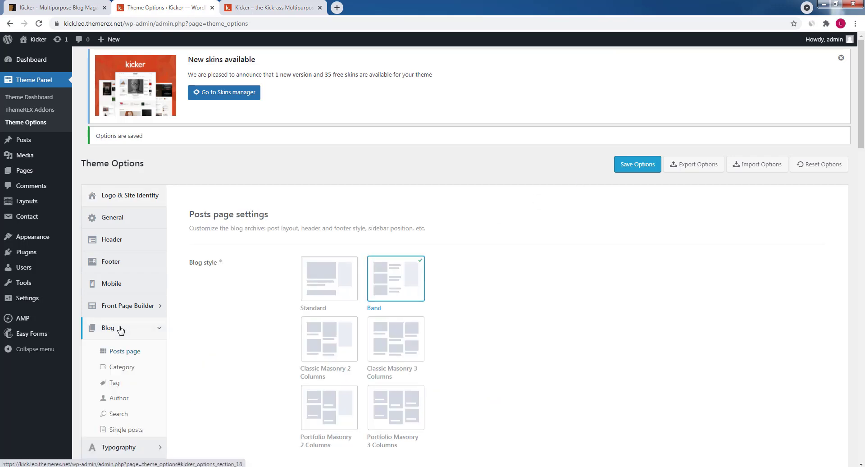
{"action": "left_click", "coordinate": [122, 431]}
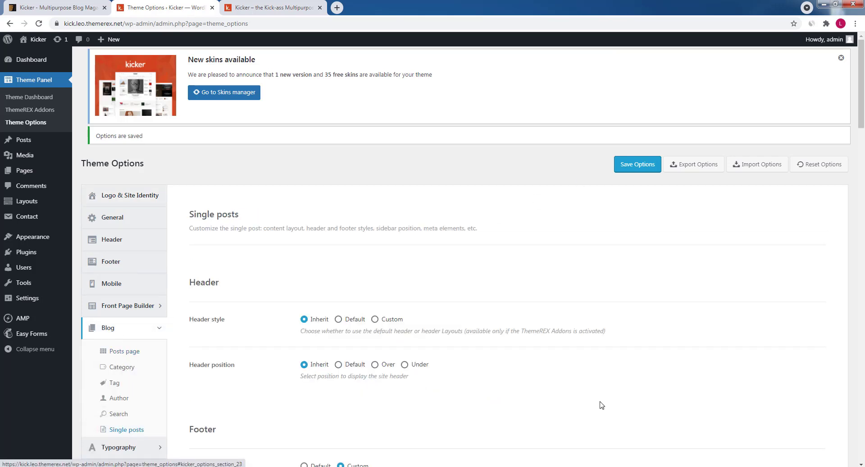
{"action": "scroll", "coordinate": [602, 399], "scroll_direction": "down", "scroll_amount": 7}
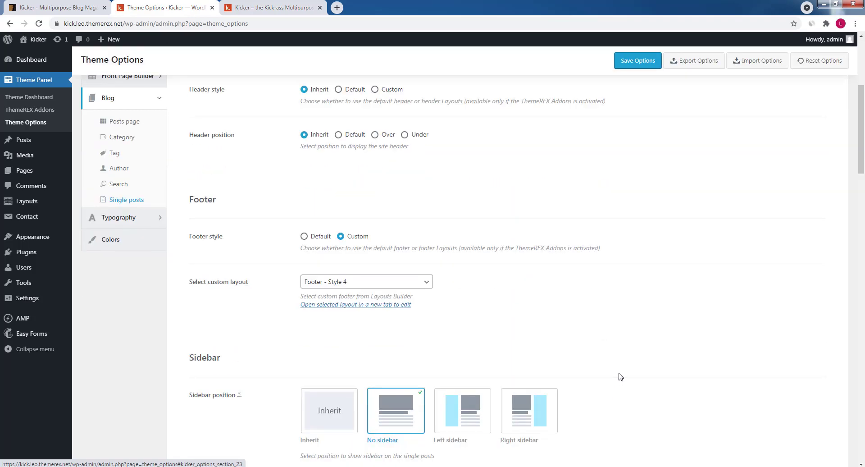
{"action": "scroll", "coordinate": [622, 373], "scroll_direction": "down", "scroll_amount": 4}
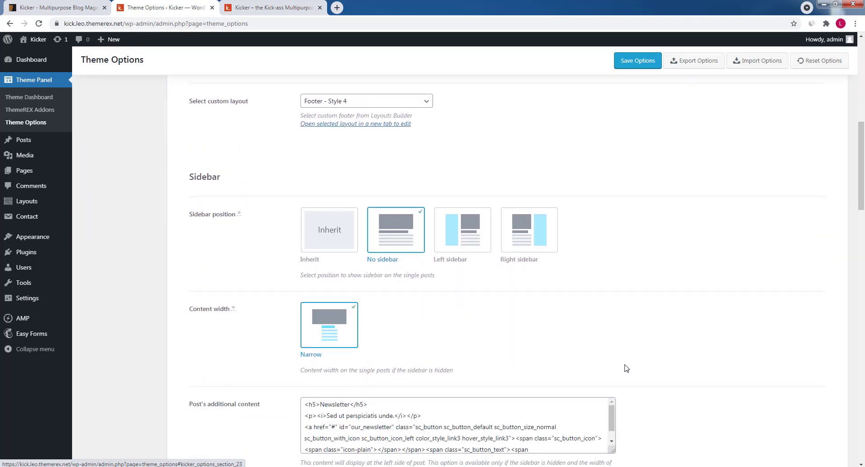
{"action": "scroll", "coordinate": [626, 370], "scroll_direction": "down", "scroll_amount": 3}
{"action": "scroll", "coordinate": [627, 368], "scroll_direction": "down", "scroll_amount": 8}
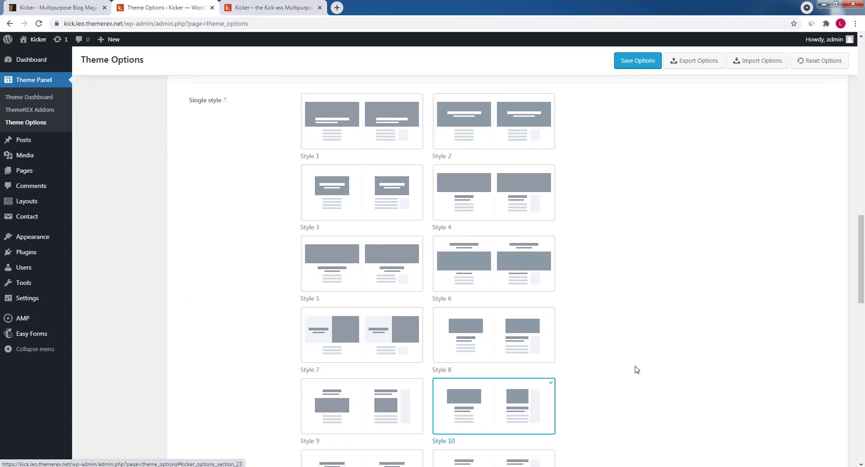
{"action": "scroll", "coordinate": [636, 369], "scroll_direction": "down", "scroll_amount": 6}
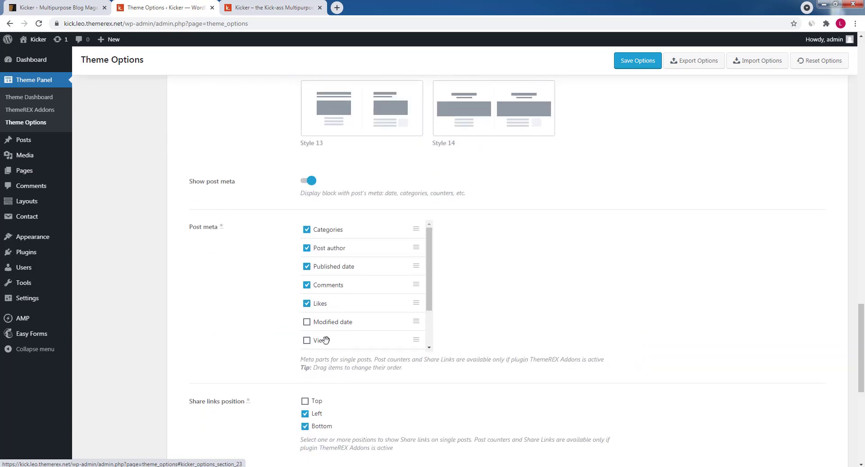
{"action": "left_click", "coordinate": [307, 341]}
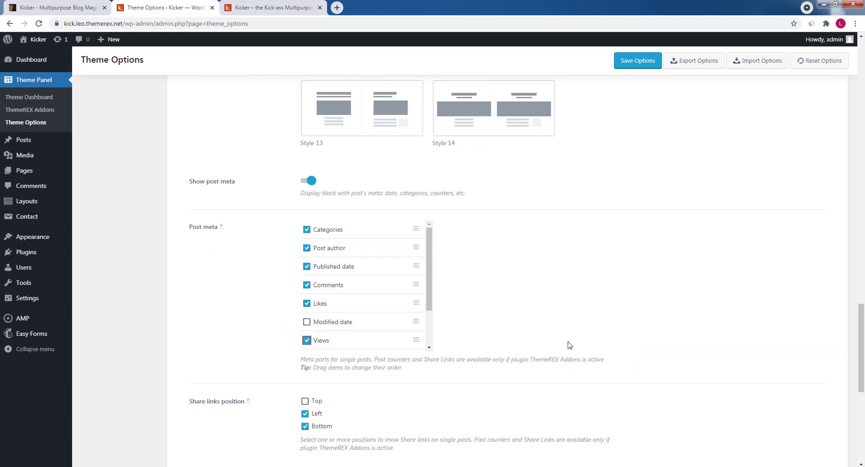
{"action": "scroll", "coordinate": [570, 345], "scroll_direction": "down", "scroll_amount": 7}
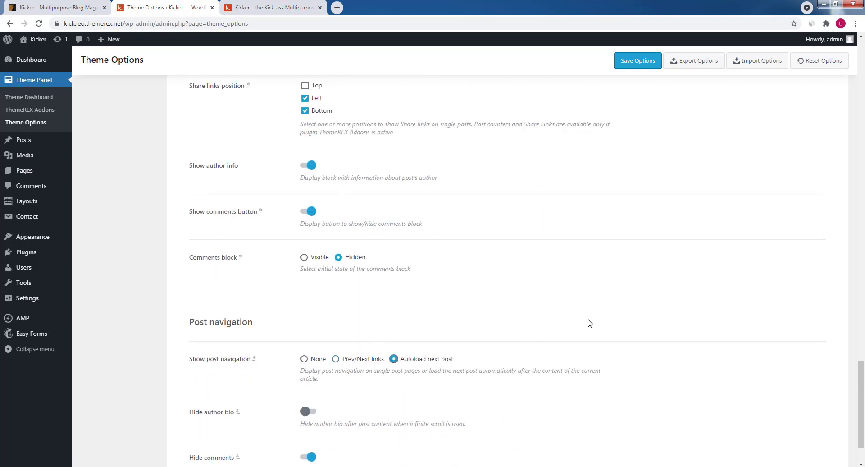
{"action": "scroll", "coordinate": [591, 323], "scroll_direction": "down", "scroll_amount": 2}
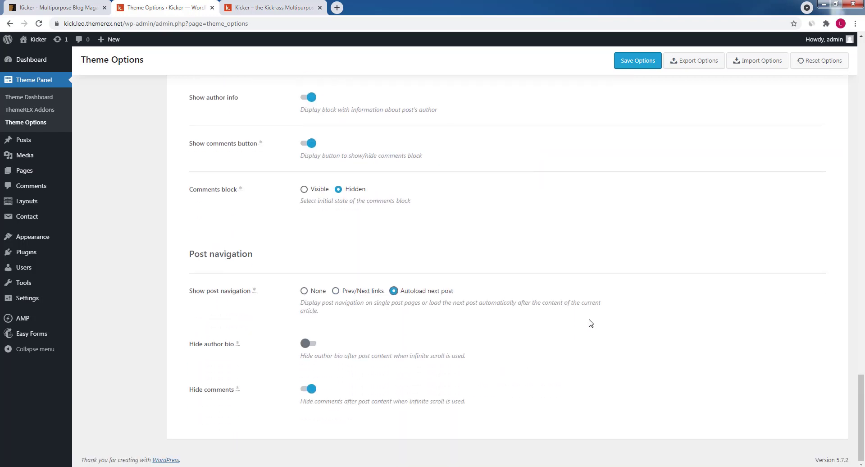
Save the theme options and open the Trying New Lenses post from the site's home page
{"action": "left_click", "coordinate": [630, 65]}
{"action": "left_click", "coordinate": [284, 7]}
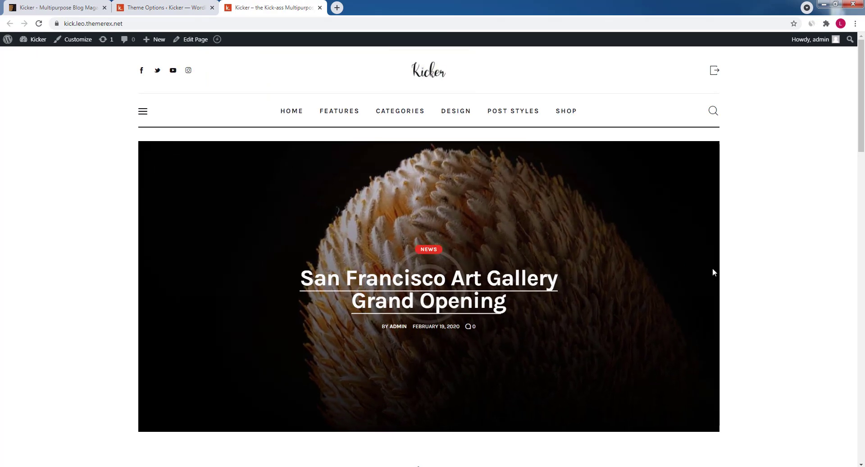
{"action": "scroll", "coordinate": [775, 277], "scroll_direction": "down", "scroll_amount": 5}
{"action": "scroll", "coordinate": [772, 275], "scroll_direction": "down", "scroll_amount": 4}
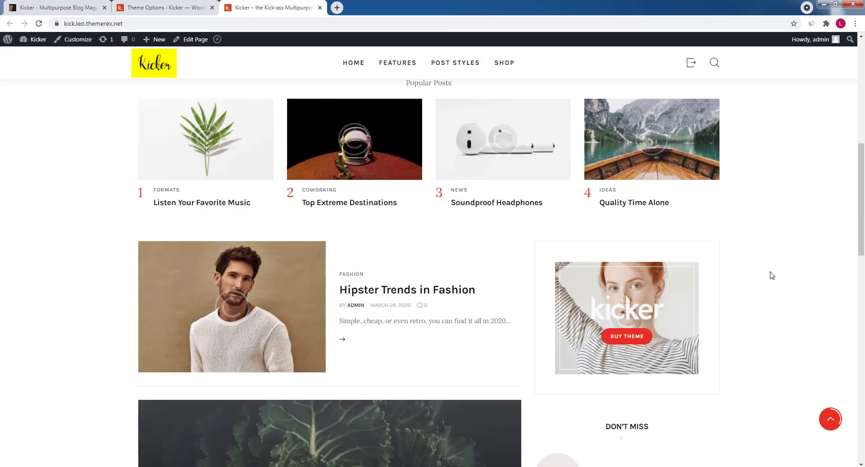
{"action": "scroll", "coordinate": [772, 275], "scroll_direction": "down", "scroll_amount": 1}
{"action": "scroll", "coordinate": [772, 275], "scroll_direction": "down", "scroll_amount": 8}
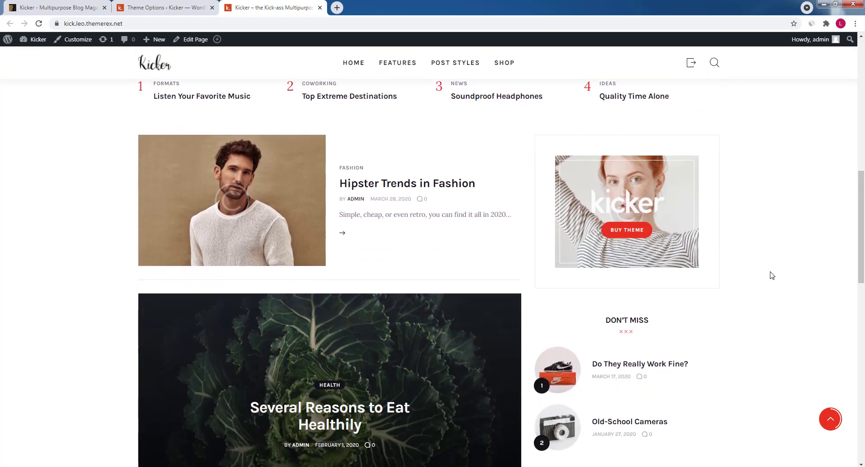
{"action": "scroll", "coordinate": [772, 275], "scroll_direction": "down", "scroll_amount": 7}
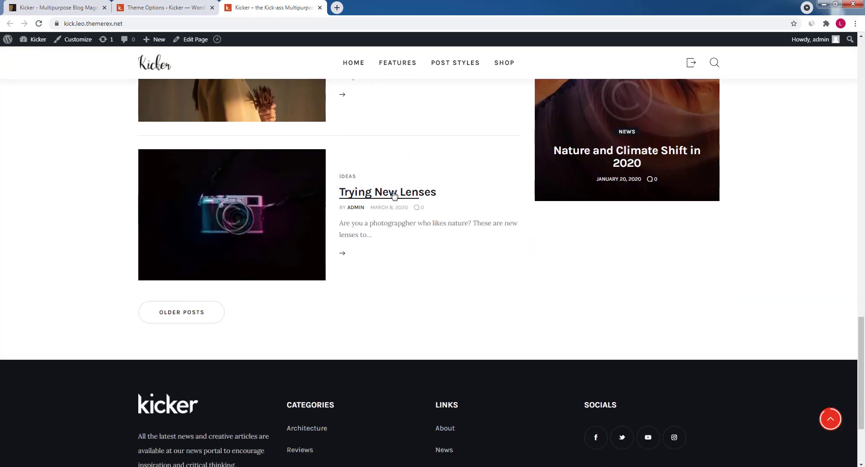
{"action": "left_click", "coordinate": [394, 193]}
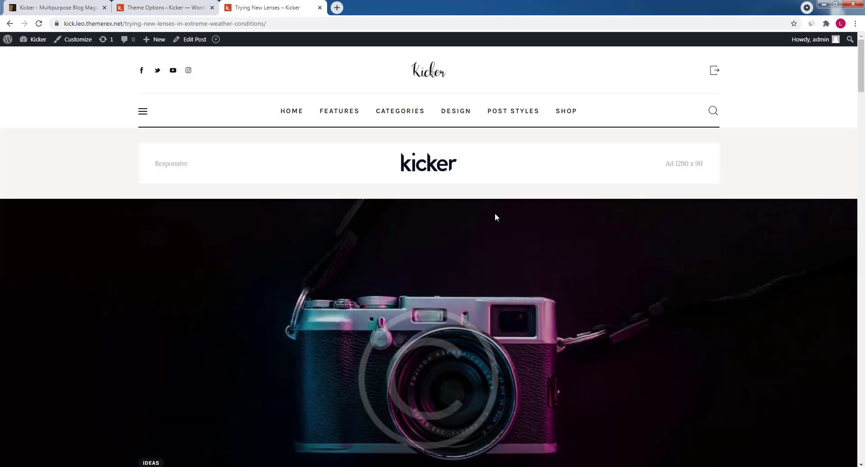
Examine the single post for its views count and the autoloading of the next post, and return to the page start
{"action": "scroll", "coordinate": [677, 242], "scroll_direction": "down", "scroll_amount": 10}
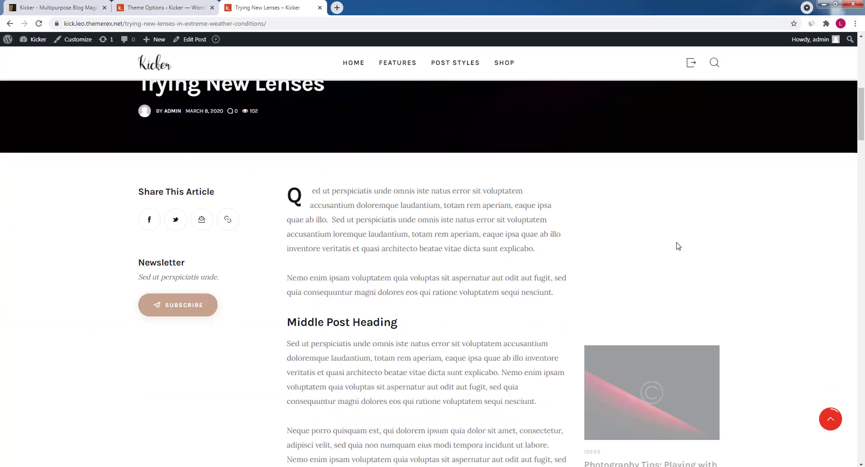
{"action": "scroll", "coordinate": [638, 242], "scroll_direction": "down", "scroll_amount": 6}
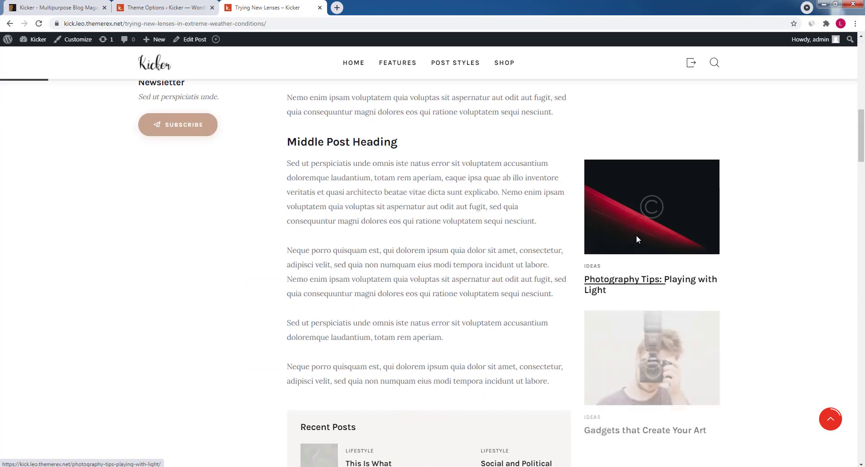
{"action": "scroll", "coordinate": [638, 242], "scroll_direction": "down", "scroll_amount": 15}
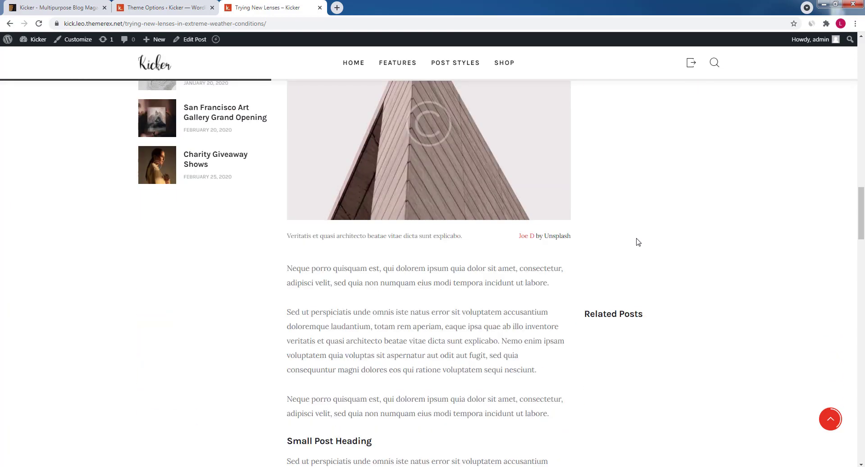
{"action": "scroll", "coordinate": [638, 242], "scroll_direction": "down", "scroll_amount": 12}
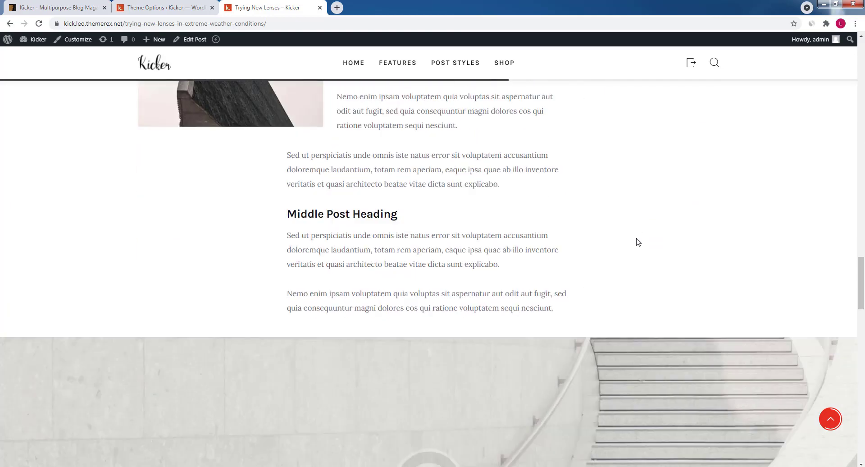
{"action": "scroll", "coordinate": [638, 242], "scroll_direction": "down", "scroll_amount": 12}
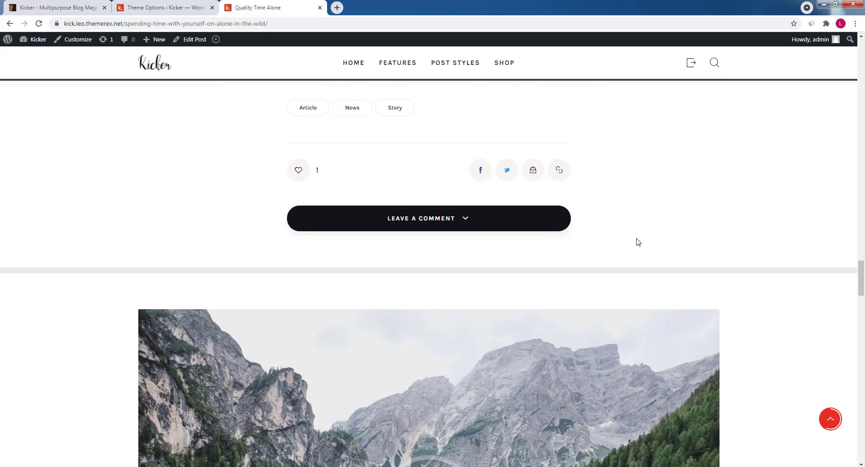
{"action": "scroll", "coordinate": [638, 242], "scroll_direction": "down", "scroll_amount": 8}
{"action": "scroll", "coordinate": [638, 242], "scroll_direction": "down", "scroll_amount": 5}
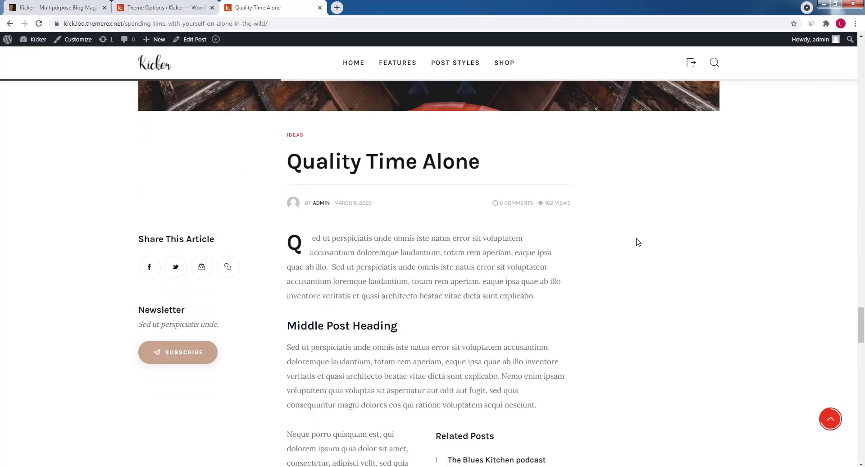
{"action": "scroll", "coordinate": [638, 242], "scroll_direction": "down", "scroll_amount": 13}
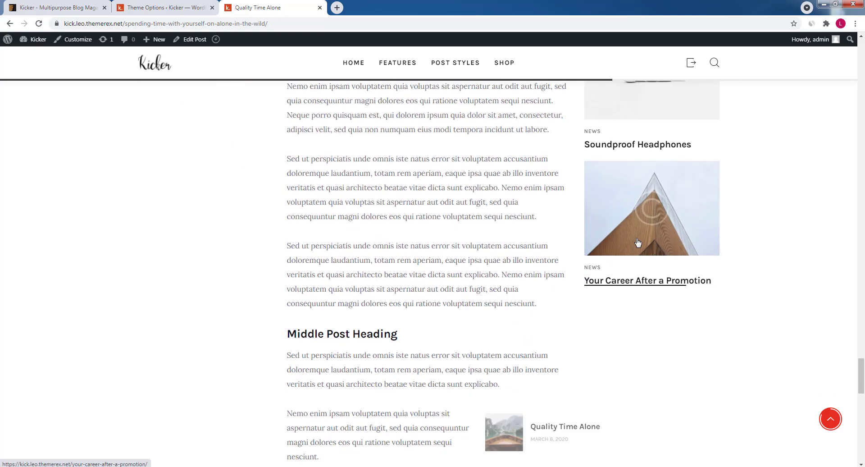
{"action": "scroll", "coordinate": [639, 242], "scroll_direction": "down", "scroll_amount": 9}
{"action": "scroll", "coordinate": [636, 242], "scroll_direction": "down", "scroll_amount": 3}
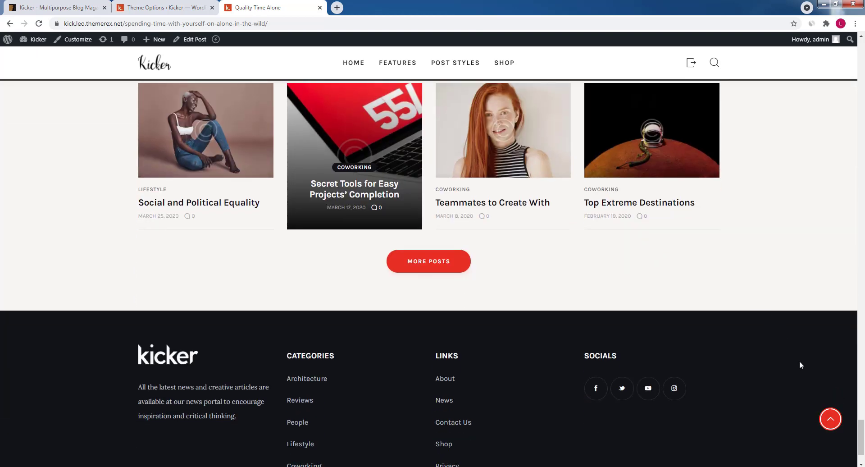
{"action": "left_click", "coordinate": [828, 419]}
{"action": "left_click", "coordinate": [485, 230]}
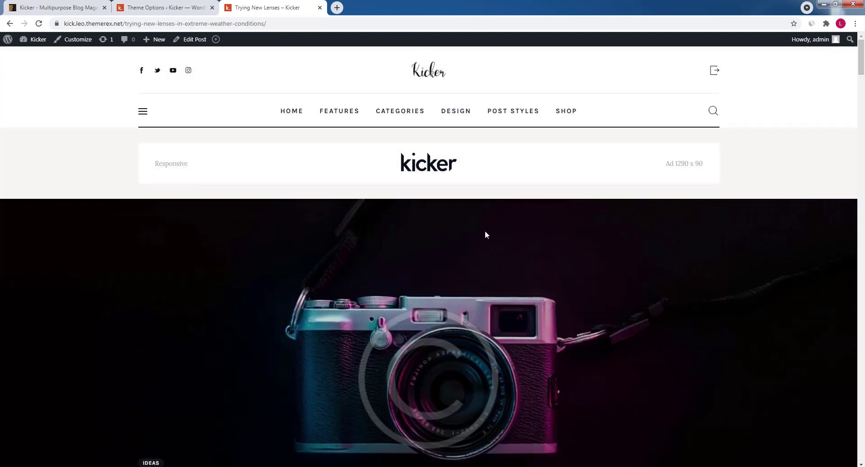
Open the site's home page for editing and set the category of the first Blogger block to People
{"action": "left_click", "coordinate": [415, 78]}
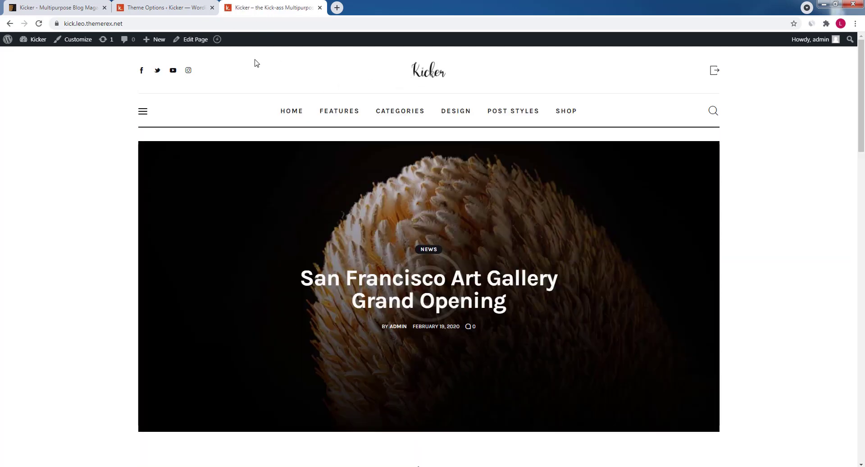
{"action": "left_click", "coordinate": [191, 39]}
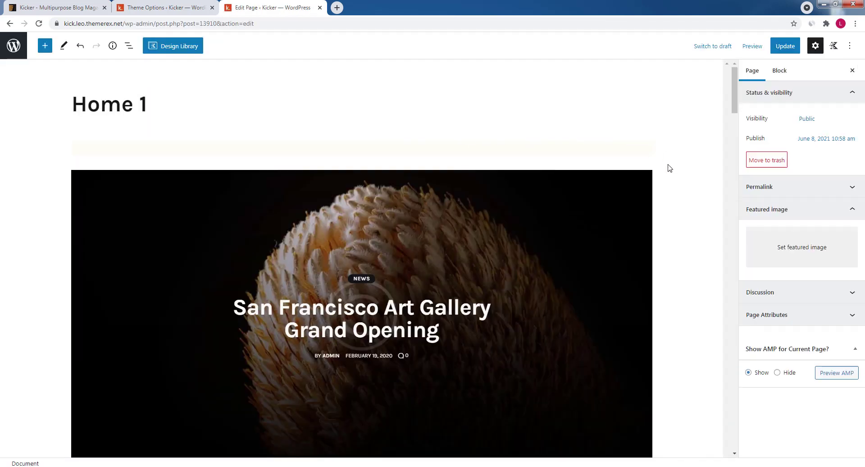
{"action": "left_click", "coordinate": [548, 245]}
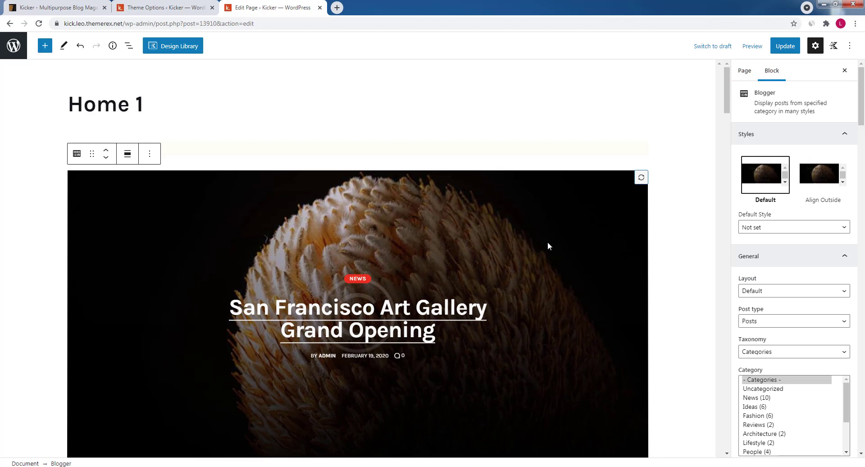
{"action": "scroll", "coordinate": [857, 282], "scroll_direction": "down", "scroll_amount": 1}
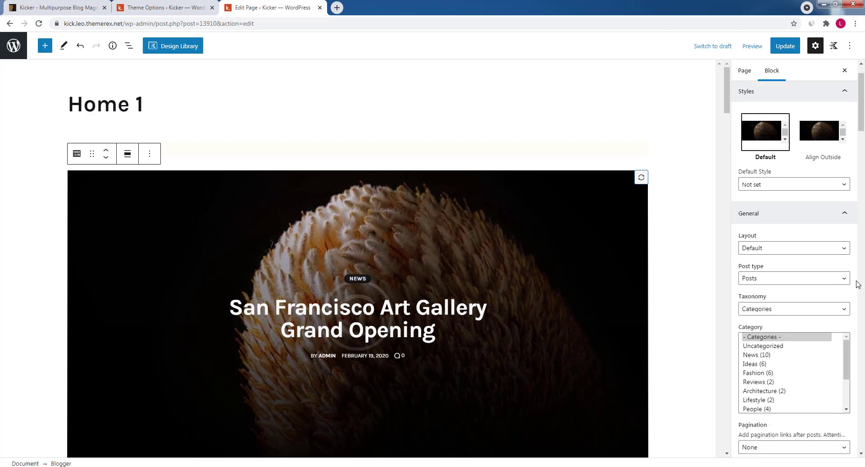
{"action": "scroll", "coordinate": [858, 284], "scroll_direction": "down", "scroll_amount": 1}
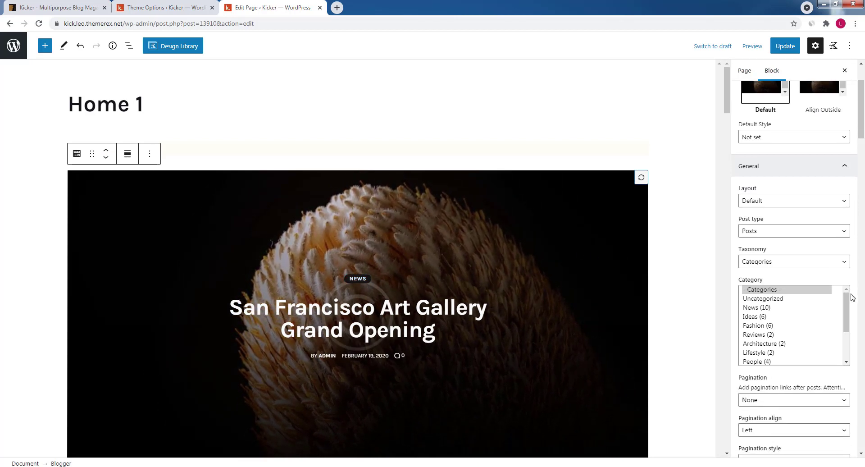
{"action": "left_click", "coordinate": [767, 362]}
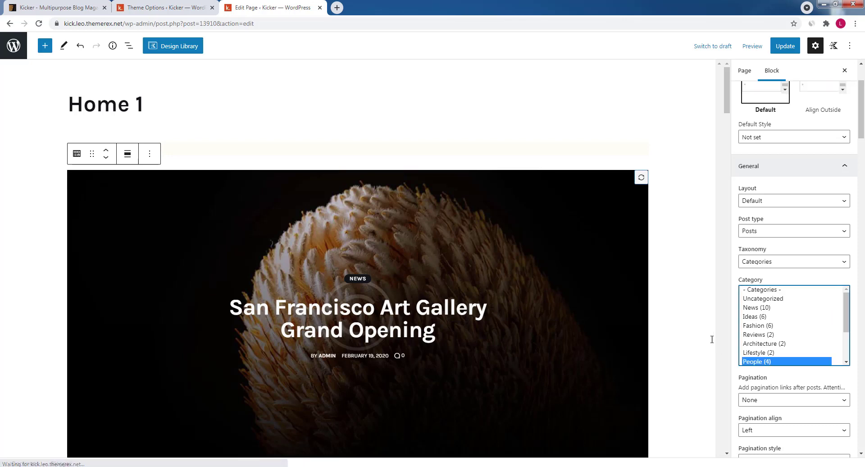
Clear the IDs to show in the first Blogger block's query settings
{"action": "scroll", "coordinate": [695, 310], "scroll_direction": "down", "scroll_amount": 1}
{"action": "scroll", "coordinate": [749, 311], "scroll_direction": "down", "scroll_amount": 2}
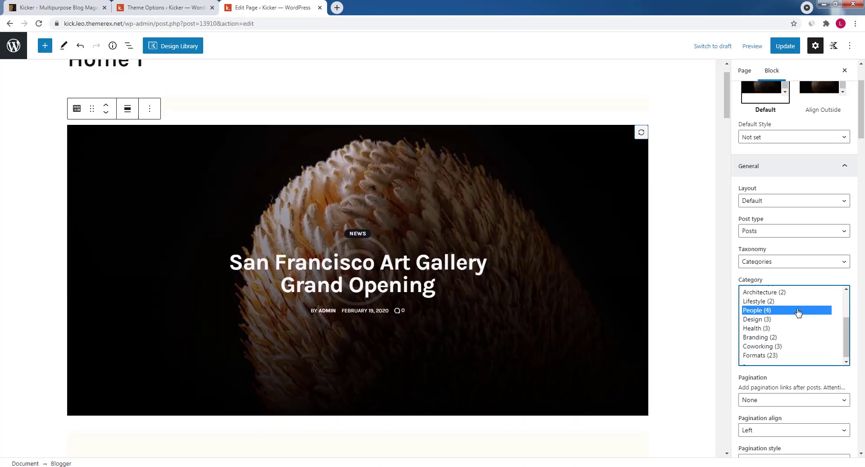
{"action": "scroll", "coordinate": [855, 348], "scroll_direction": "down", "scroll_amount": 2}
{"action": "scroll", "coordinate": [852, 344], "scroll_direction": "down", "scroll_amount": 5}
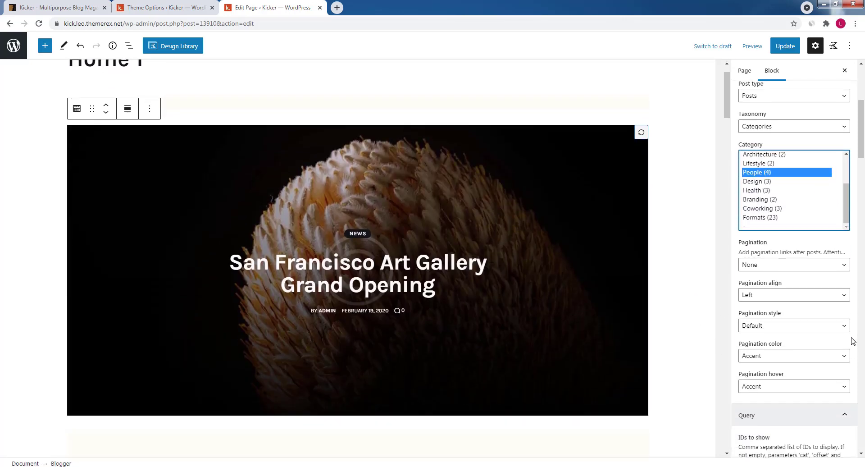
{"action": "scroll", "coordinate": [838, 331], "scroll_direction": "down", "scroll_amount": 1}
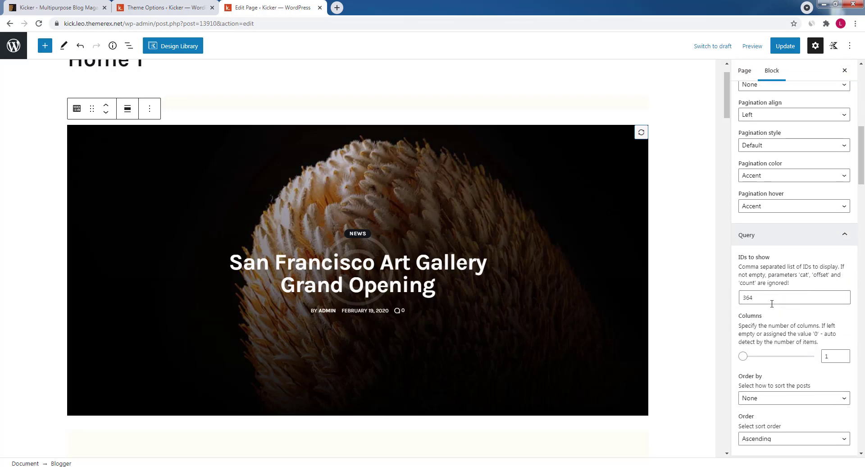
{"action": "left_click_drag", "start_coordinate": [772, 300], "coordinate": [729, 303]}
{"action": "key", "text": "BackSpace"}
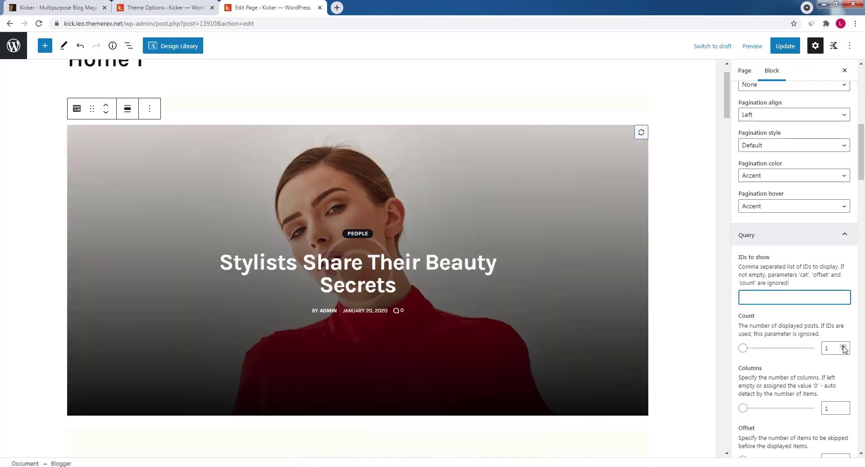
Set the first Blogger block's post count to 2 and its columns to 2
{"action": "left_click", "coordinate": [844, 346]}
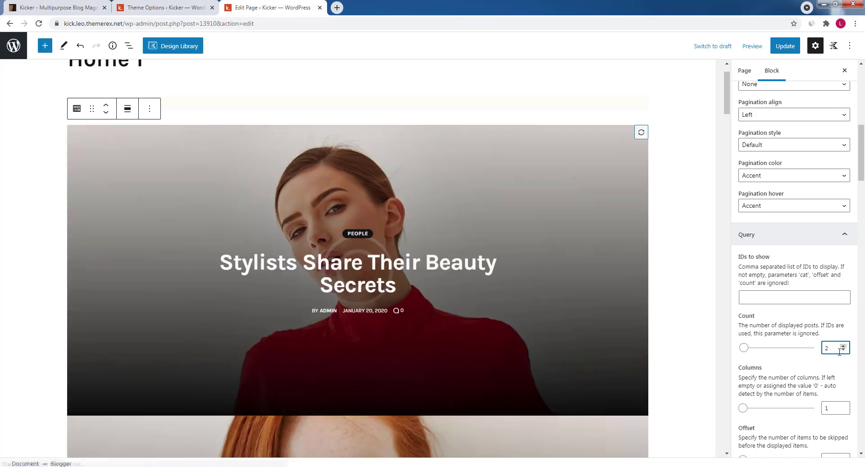
{"action": "left_click", "coordinate": [843, 406]}
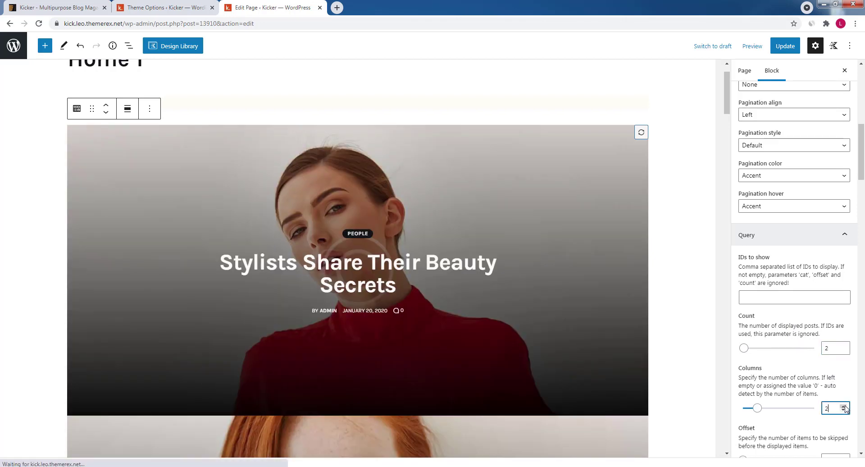
{"action": "scroll", "coordinate": [828, 374], "scroll_direction": "down", "scroll_amount": 1}
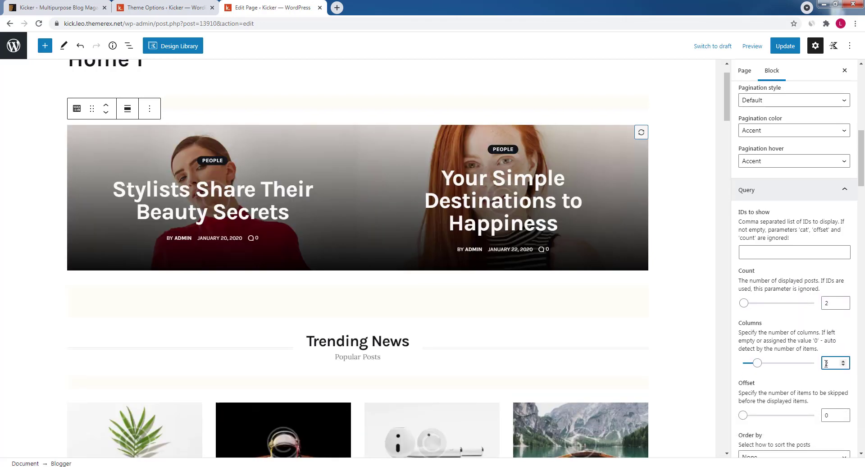
{"action": "scroll", "coordinate": [810, 390], "scroll_direction": "down", "scroll_amount": 1}
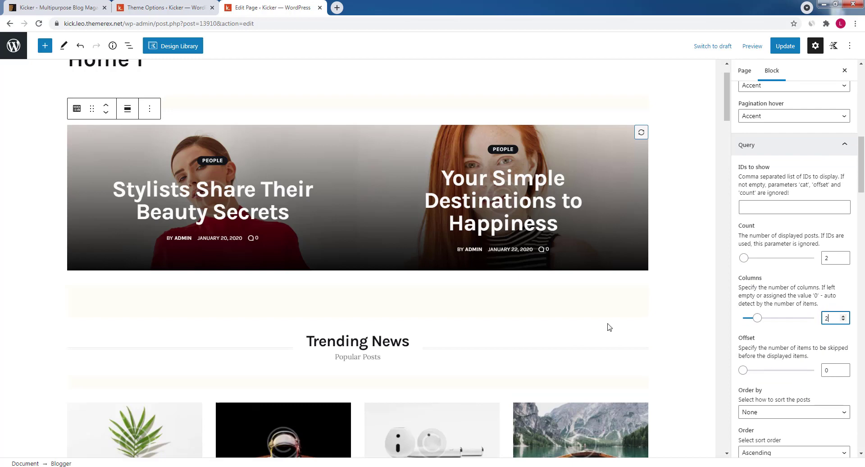
Set the category of the wide Blogger block containing Several Reasons to Eat Healthily to News
{"action": "left_click", "coordinate": [513, 315]}
{"action": "scroll", "coordinate": [514, 307], "scroll_direction": "down", "scroll_amount": 6}
{"action": "scroll", "coordinate": [516, 303], "scroll_direction": "down", "scroll_amount": 4}
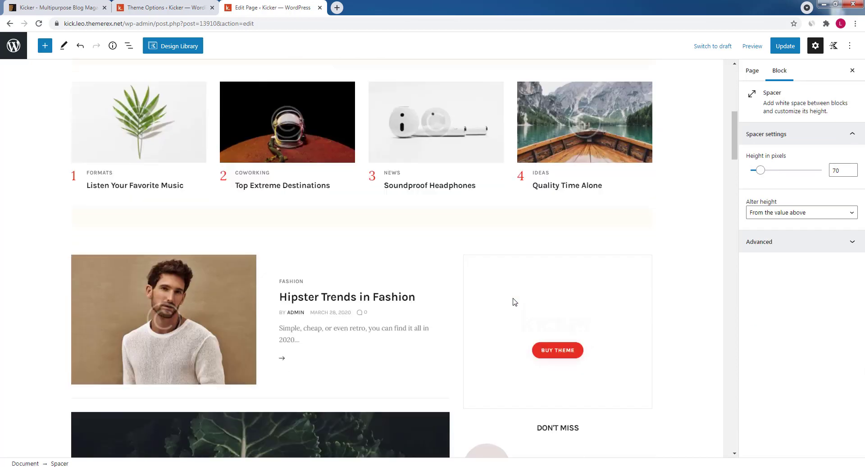
{"action": "left_click", "coordinate": [367, 329]}
{"action": "scroll", "coordinate": [343, 299], "scroll_direction": "down", "scroll_amount": 2}
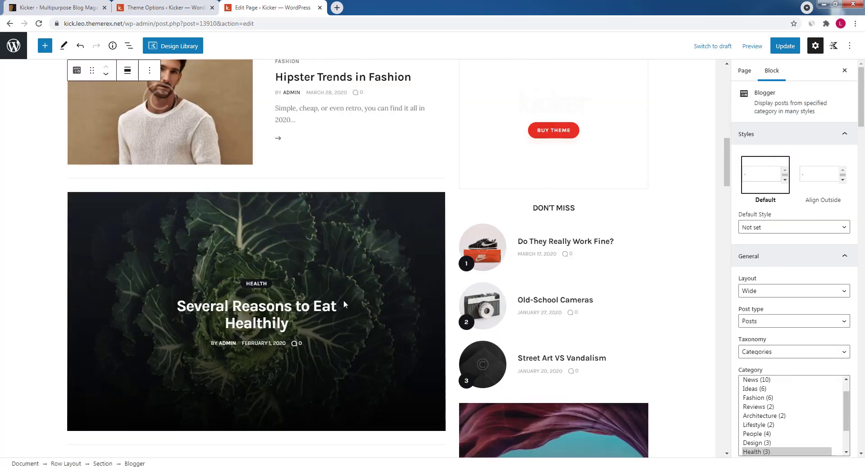
{"action": "scroll", "coordinate": [773, 327], "scroll_direction": "down", "scroll_amount": 2}
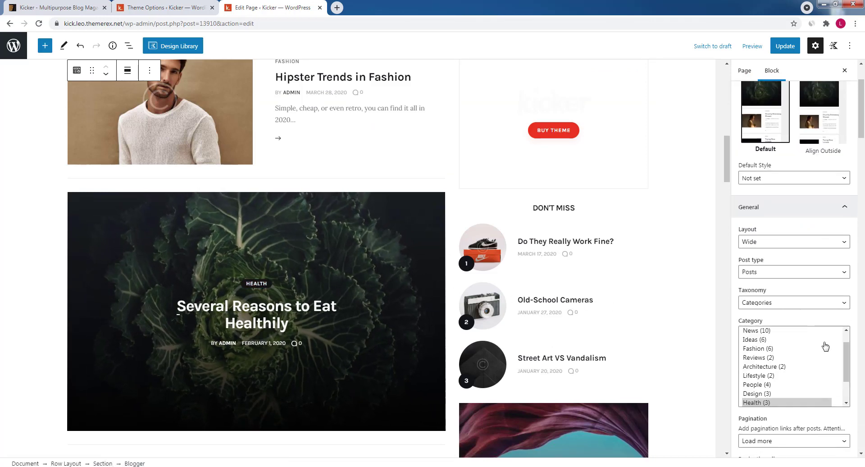
{"action": "scroll", "coordinate": [826, 349], "scroll_direction": "down", "scroll_amount": 2}
{"action": "scroll", "coordinate": [813, 359], "scroll_direction": "up", "scroll_amount": 3}
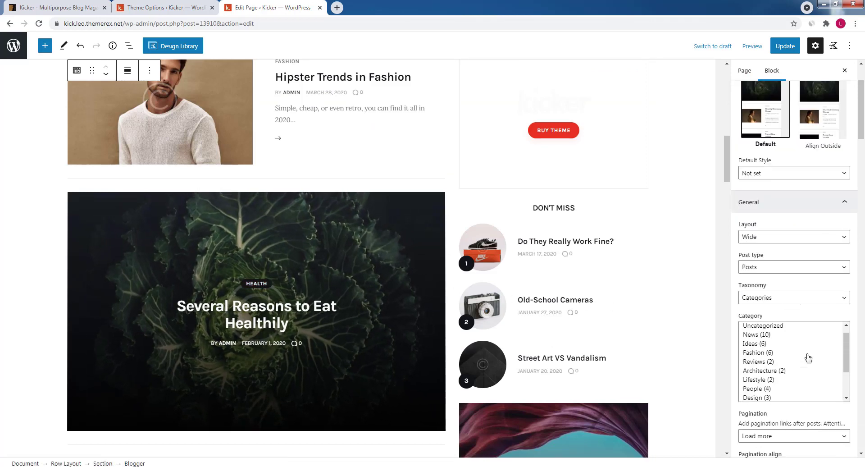
{"action": "left_click", "coordinate": [758, 335]}
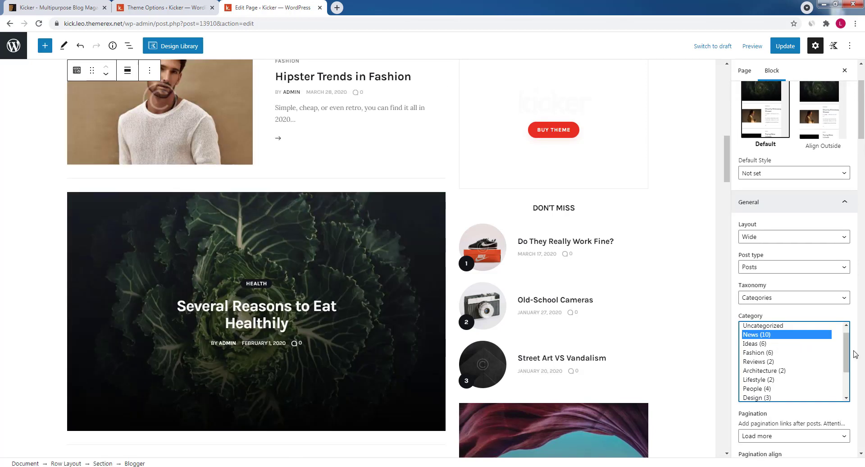
Choose Load more as the pagination of the wide Blogger block
{"action": "scroll", "coordinate": [853, 356], "scroll_direction": "down", "scroll_amount": 4}
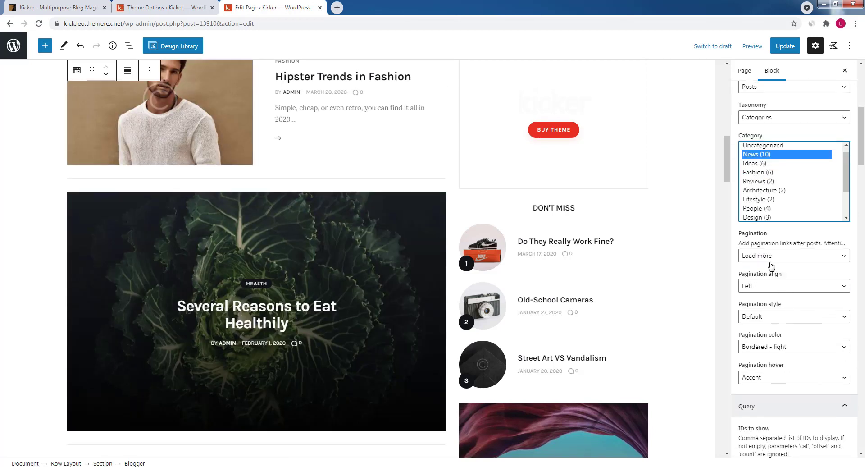
{"action": "left_click", "coordinate": [769, 257]}
{"action": "left_click", "coordinate": [773, 294]}
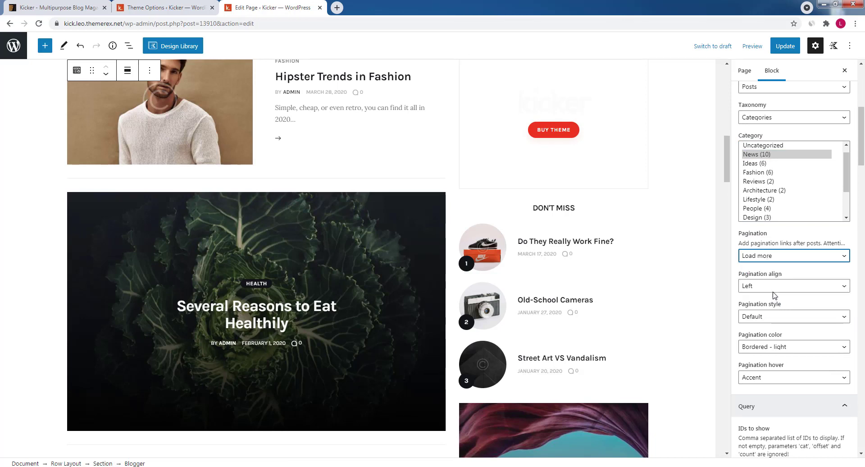
Set the wide Blogger block's pagination to Infinite scroll and clear its IDs to show
{"action": "scroll", "coordinate": [852, 358], "scroll_direction": "down", "scroll_amount": 3}
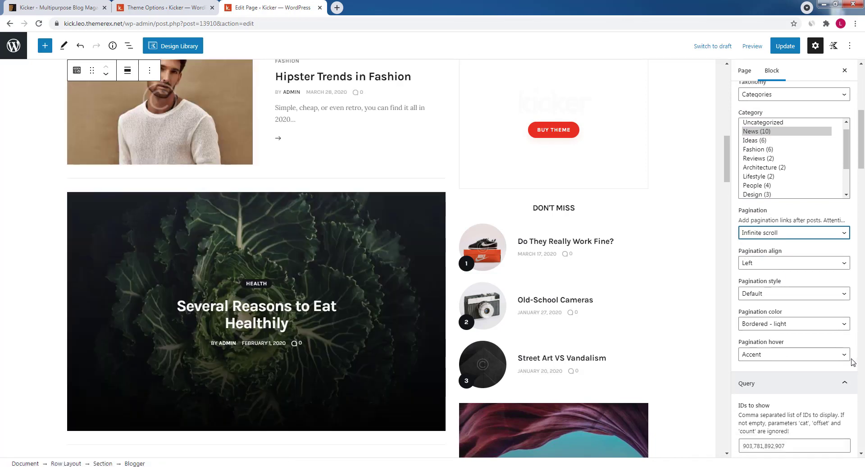
{"action": "left_click_drag", "start_coordinate": [799, 336], "coordinate": [728, 339]}
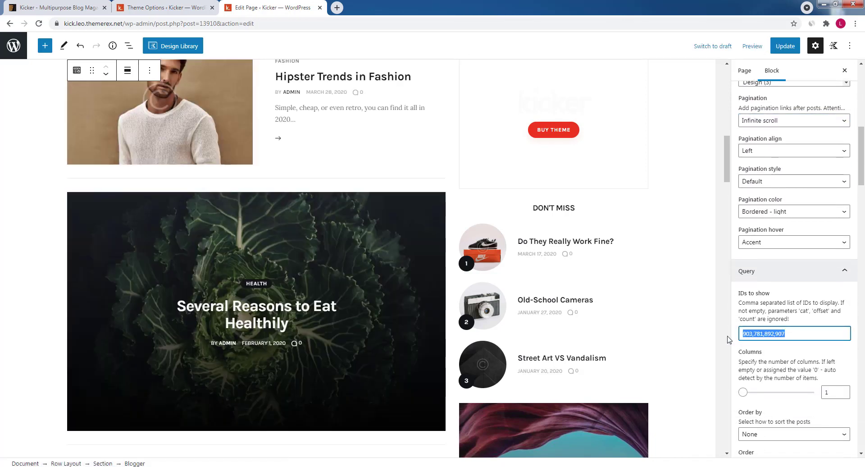
{"action": "key", "text": "BackSpace"}
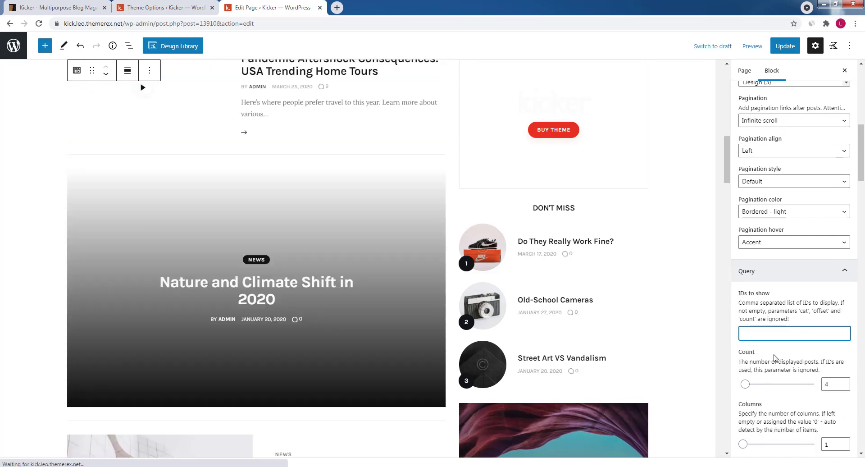
Set the post count of the wide Blogger block to 3 and check the updated posts in the layout
{"action": "left_click", "coordinate": [844, 386]}
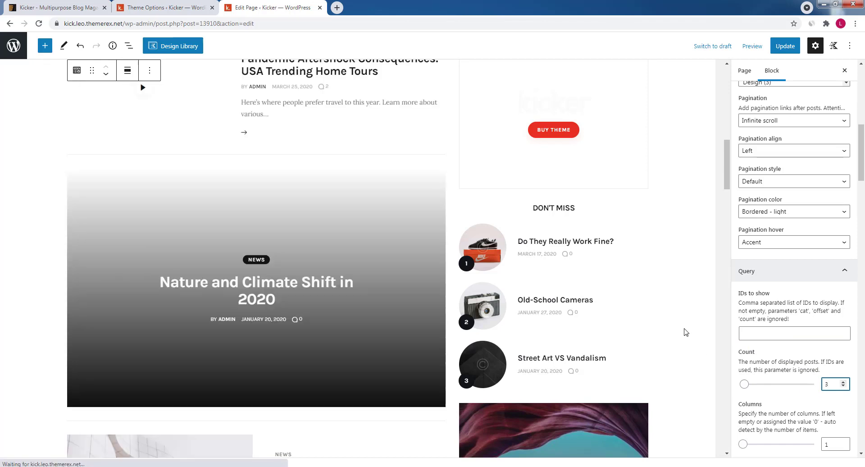
{"action": "scroll", "coordinate": [686, 333], "scroll_direction": "down", "scroll_amount": 4}
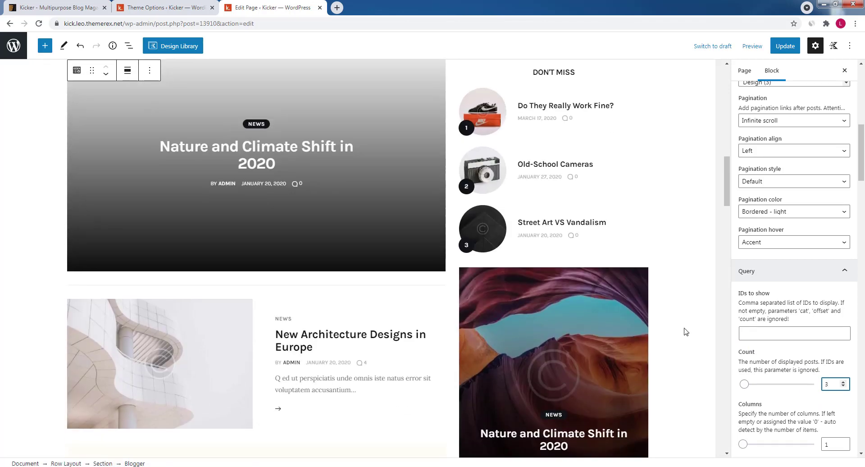
{"action": "scroll", "coordinate": [686, 332], "scroll_direction": "up", "scroll_amount": 1}
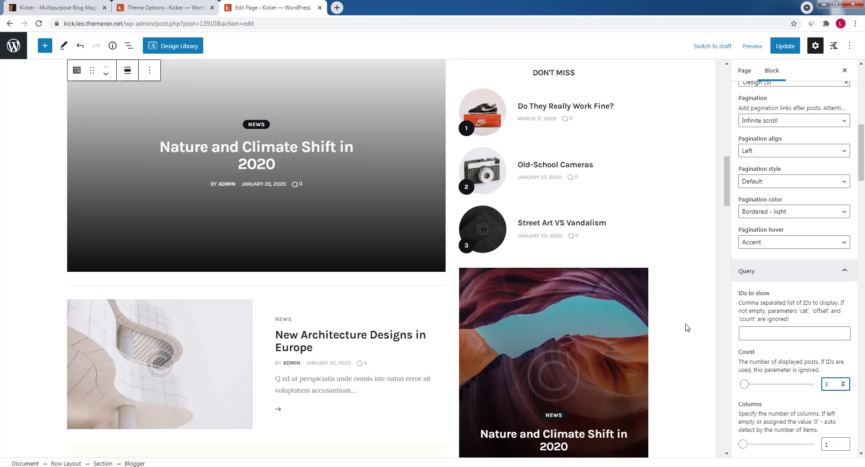
{"action": "scroll", "coordinate": [686, 327], "scroll_direction": "up", "scroll_amount": 2}
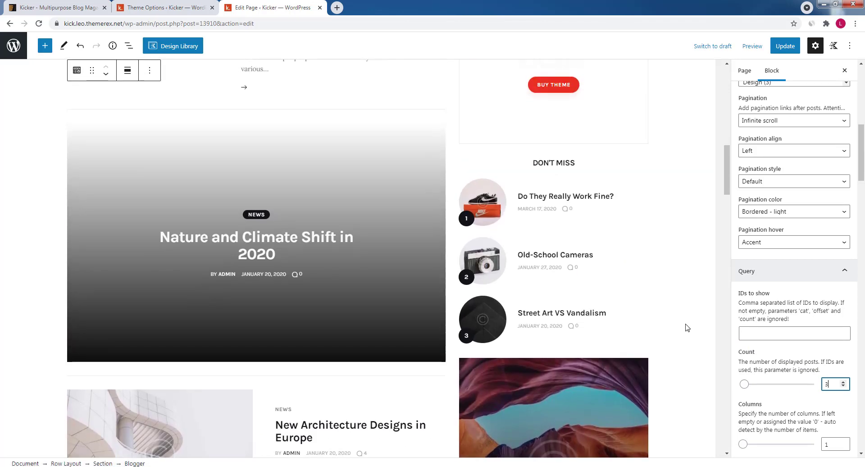
Set the post count of the Don't Miss Blogger block to 5
{"action": "left_click", "coordinate": [606, 336]}
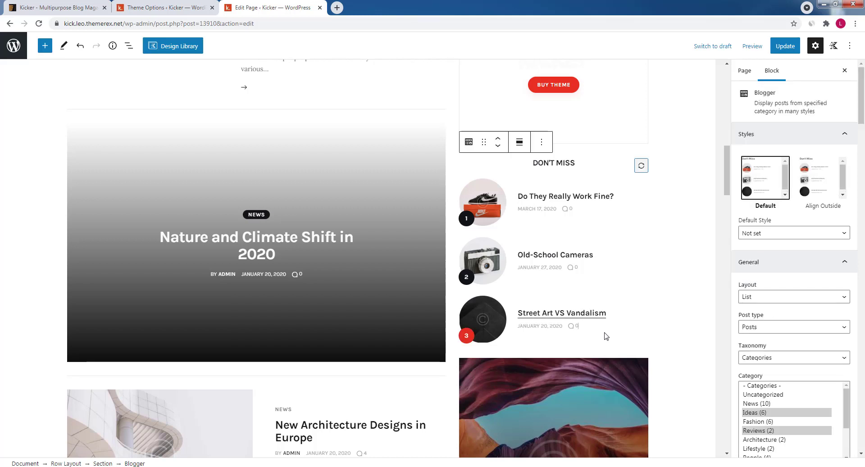
{"action": "scroll", "coordinate": [848, 361], "scroll_direction": "down", "scroll_amount": 3}
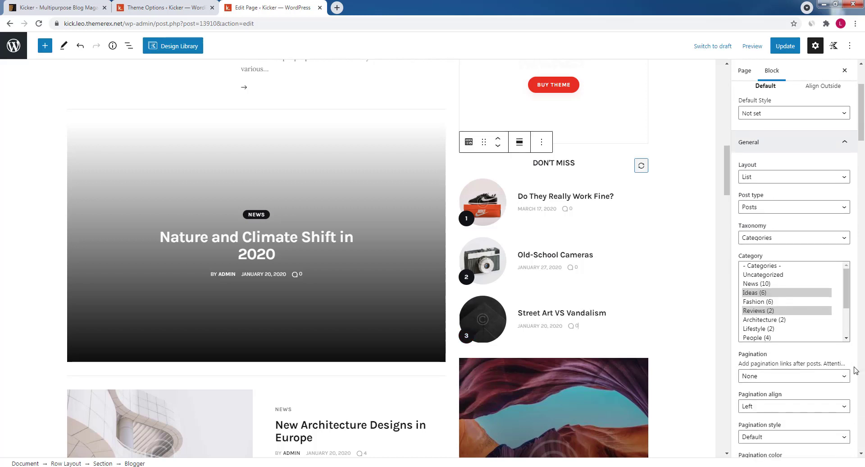
{"action": "scroll", "coordinate": [855, 370], "scroll_direction": "down", "scroll_amount": 5}
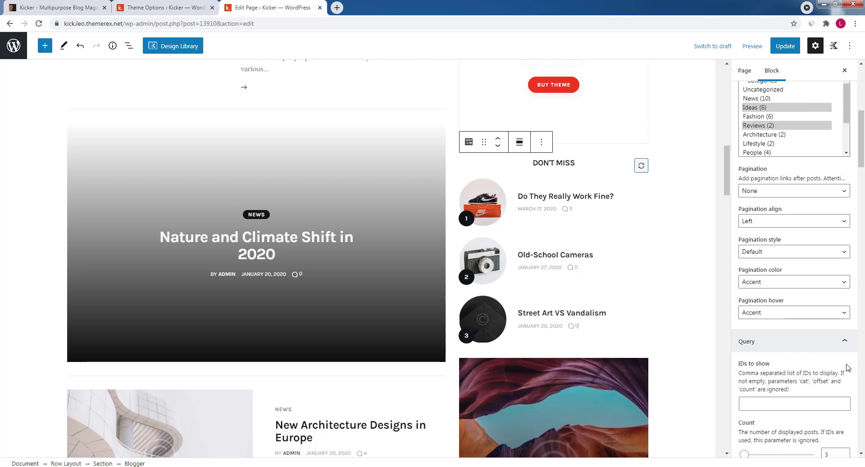
{"action": "scroll", "coordinate": [847, 367], "scroll_direction": "down", "scroll_amount": 2}
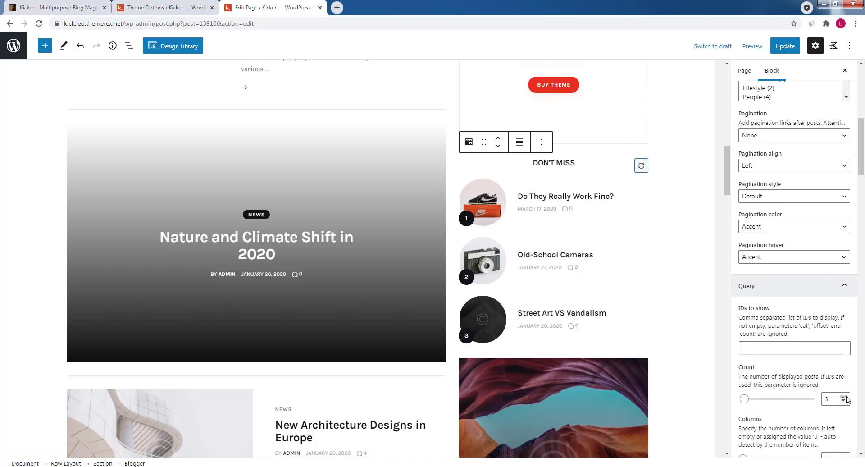
{"action": "left_click", "coordinate": [846, 397]}
{"action": "left_click", "coordinate": [846, 397]}
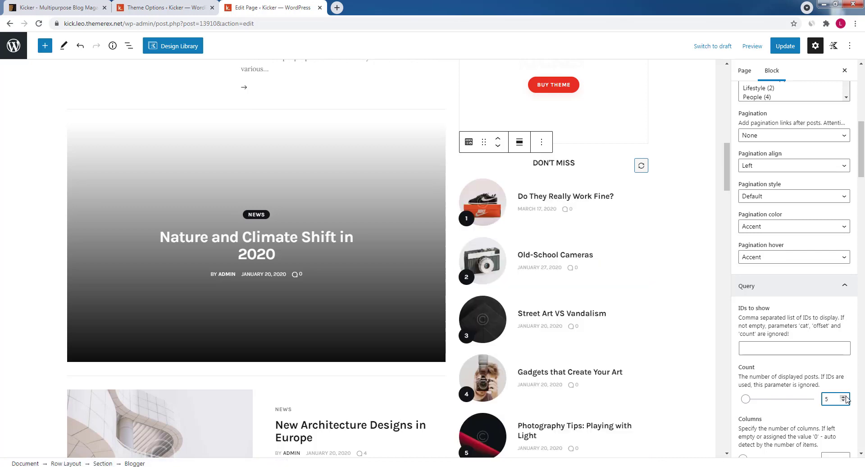
Clear the IDs to show of the Blogger block below the Don't Miss list and set its post count to 3
{"action": "scroll", "coordinate": [649, 352], "scroll_direction": "down", "scroll_amount": 8}
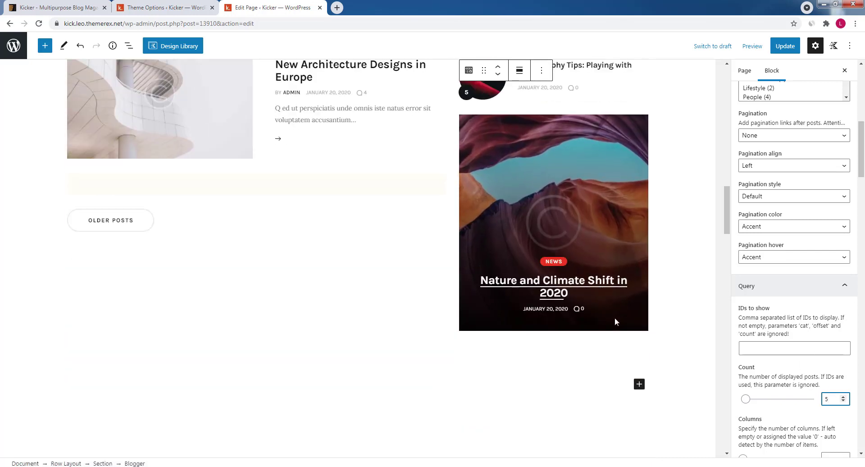
{"action": "left_click", "coordinate": [615, 321]}
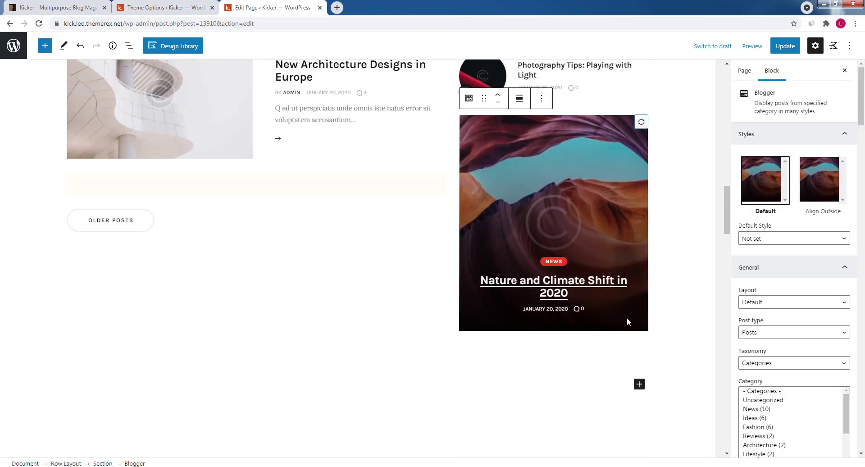
{"action": "scroll", "coordinate": [810, 352], "scroll_direction": "down", "scroll_amount": 6}
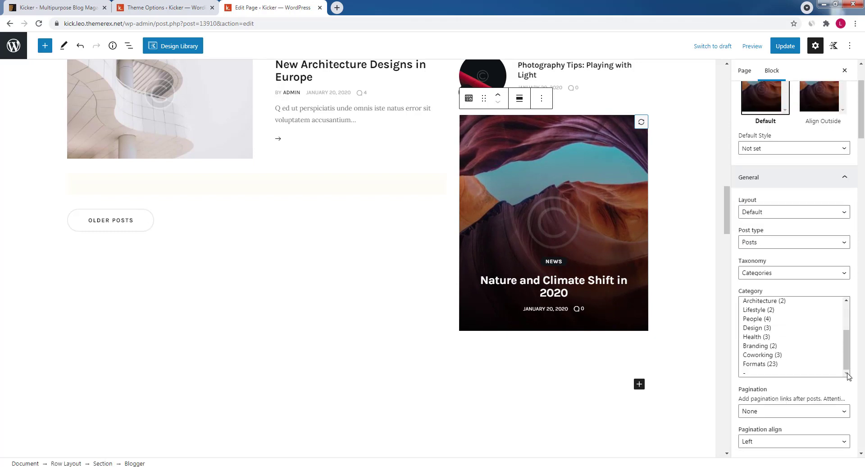
{"action": "scroll", "coordinate": [841, 391], "scroll_direction": "down", "scroll_amount": 4}
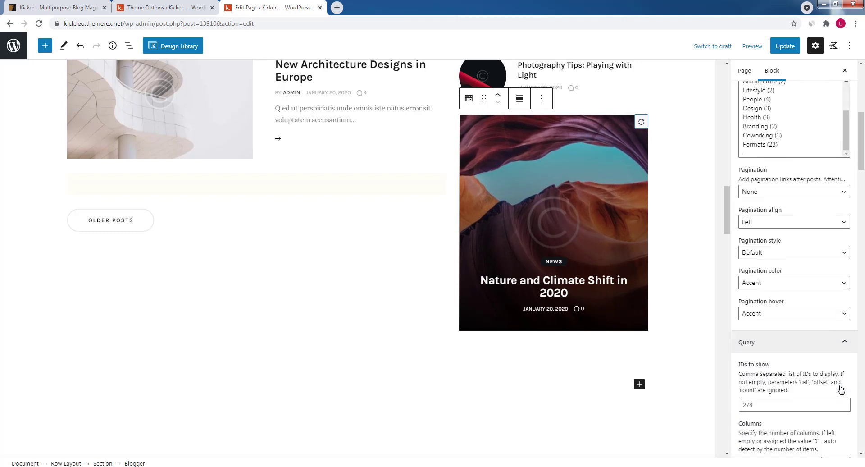
{"action": "double_click", "coordinate": [759, 354]}
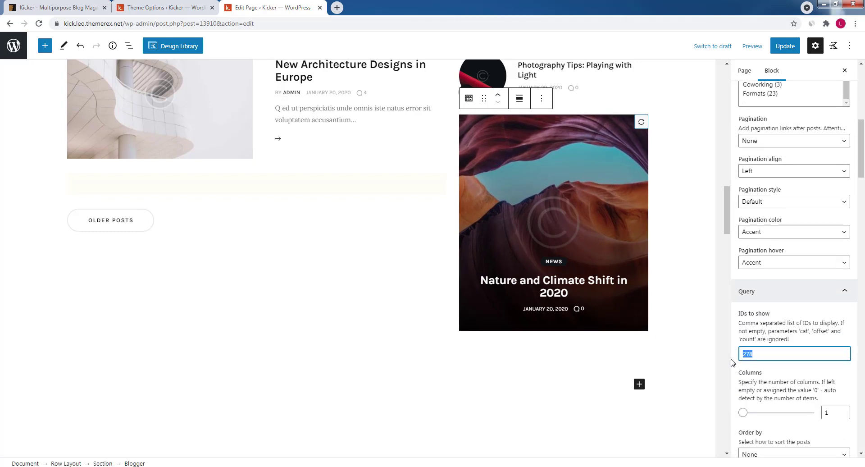
{"action": "key", "text": "BackSpace"}
{"action": "scroll", "coordinate": [816, 366], "scroll_direction": "down", "scroll_amount": 2}
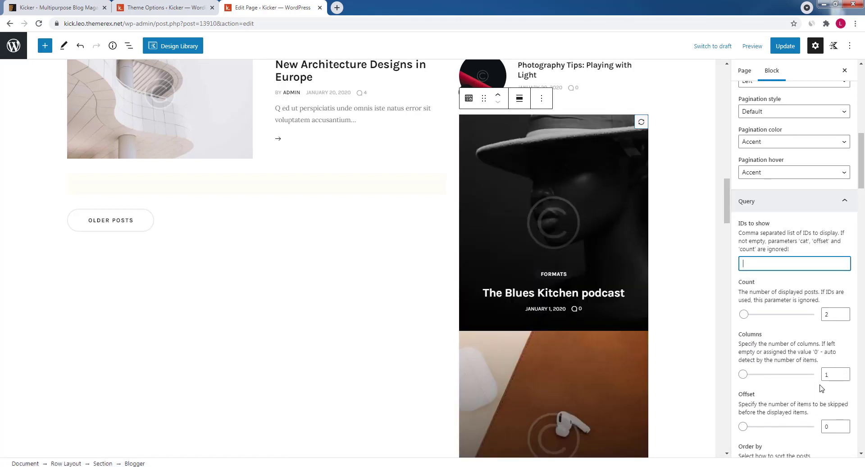
{"action": "left_click", "coordinate": [844, 312]}
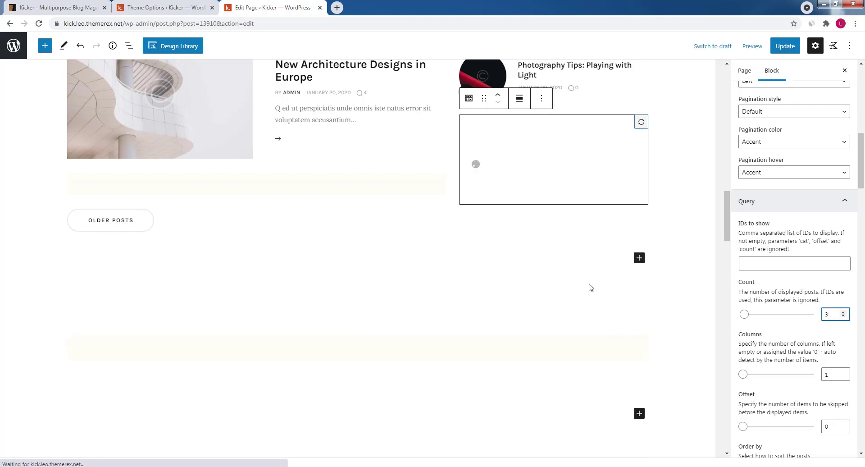
{"action": "scroll", "coordinate": [566, 271], "scroll_direction": "down", "scroll_amount": 8}
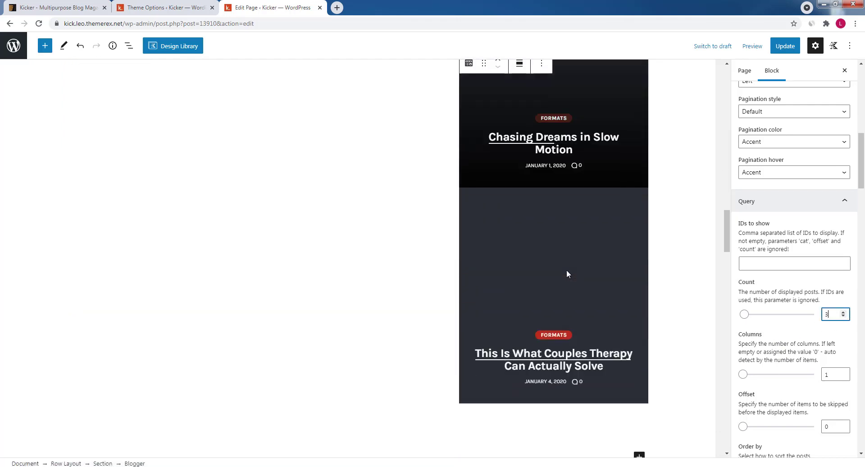
Update the home page and open the published version in a new browser tab
{"action": "left_click", "coordinate": [785, 45]}
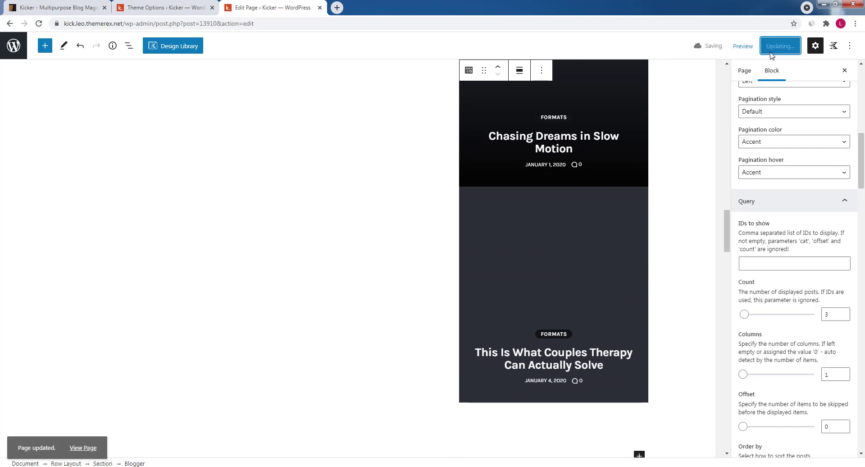
{"action": "left_click", "coordinate": [91, 440]}
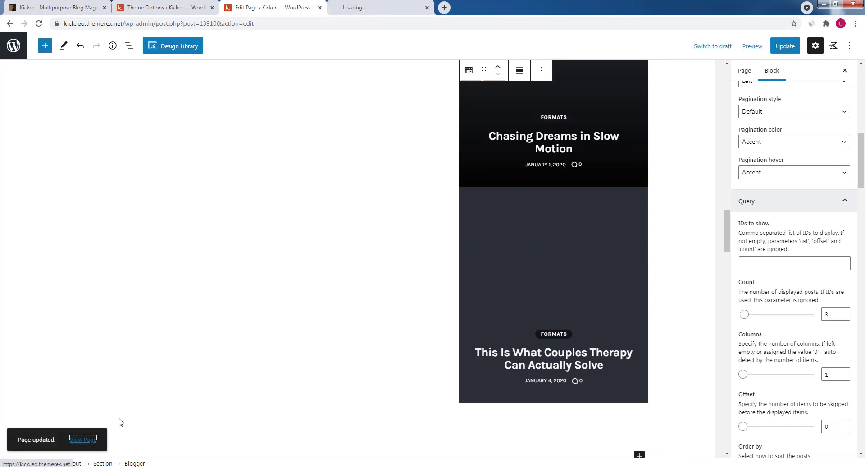
{"action": "left_click", "coordinate": [367, 7]}
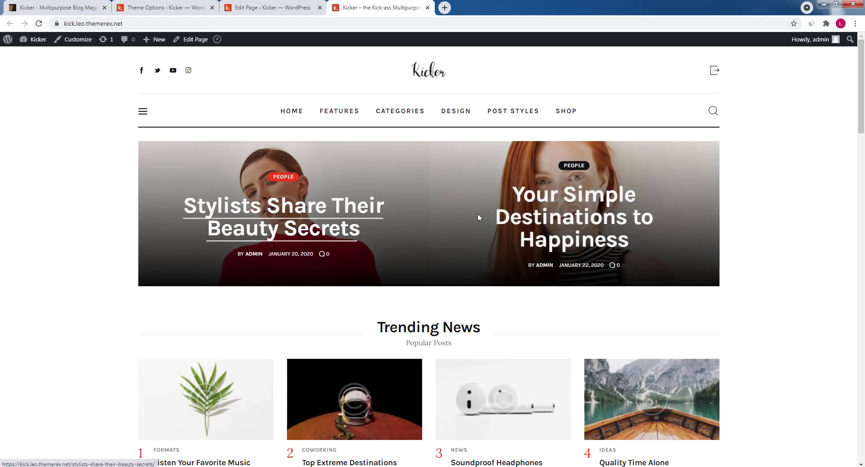
Examine the edited Blogger blocks on the published home page down to the footer and return to its beginning
{"action": "scroll", "coordinate": [763, 267], "scroll_direction": "down", "scroll_amount": 7}
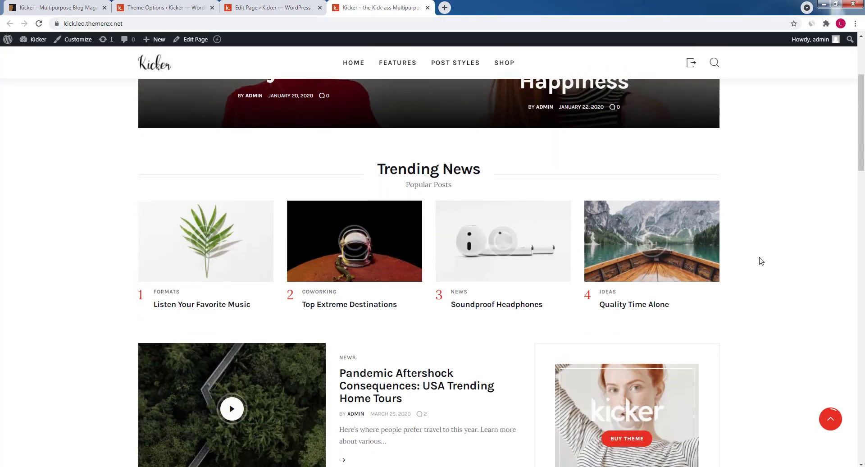
{"action": "scroll", "coordinate": [762, 261], "scroll_direction": "down", "scroll_amount": 6}
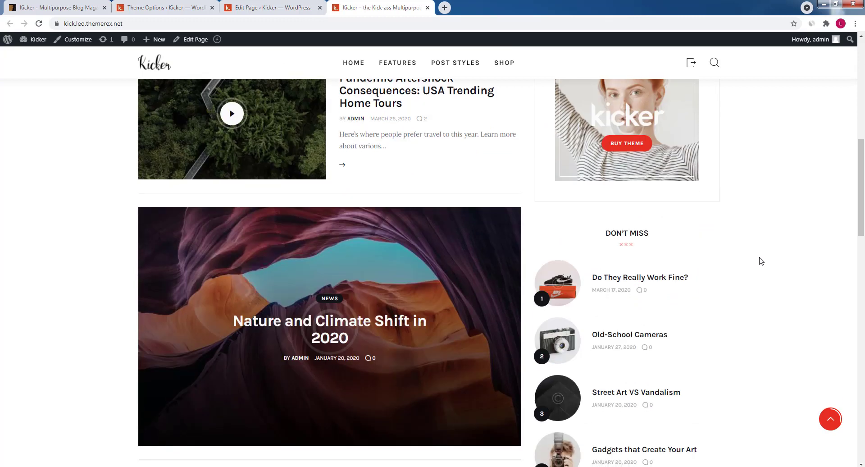
{"action": "scroll", "coordinate": [663, 251], "scroll_direction": "down", "scroll_amount": 4}
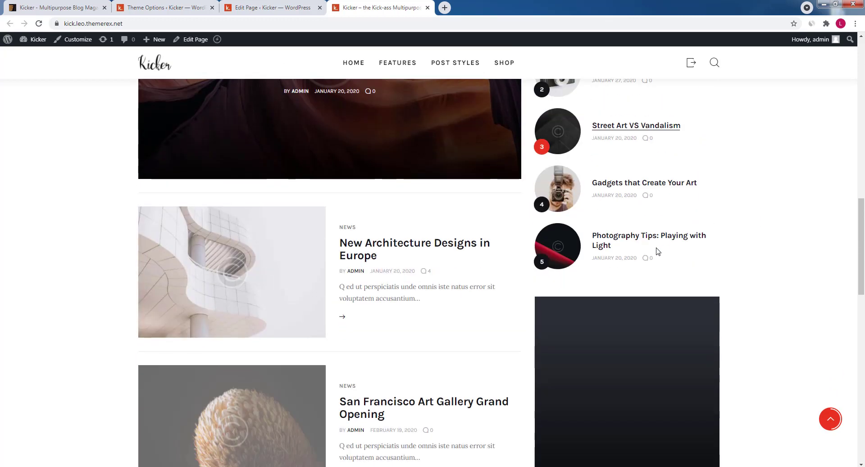
{"action": "scroll", "coordinate": [361, 225], "scroll_direction": "down", "scroll_amount": 8}
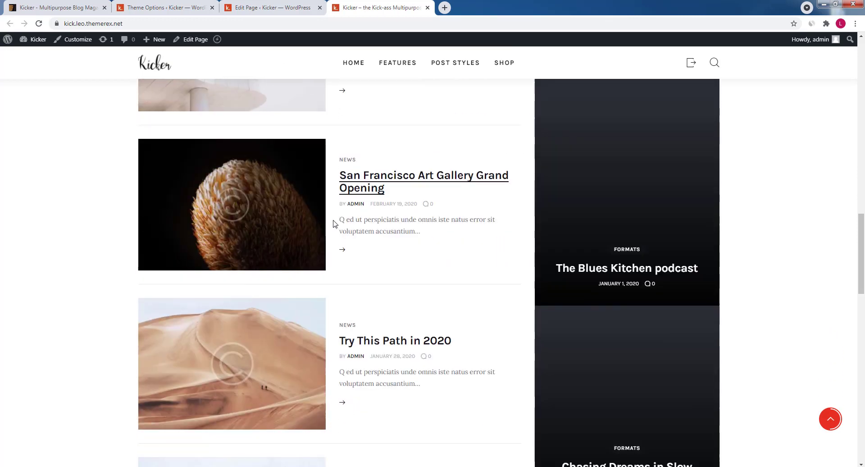
{"action": "scroll", "coordinate": [335, 221], "scroll_direction": "down", "scroll_amount": 9}
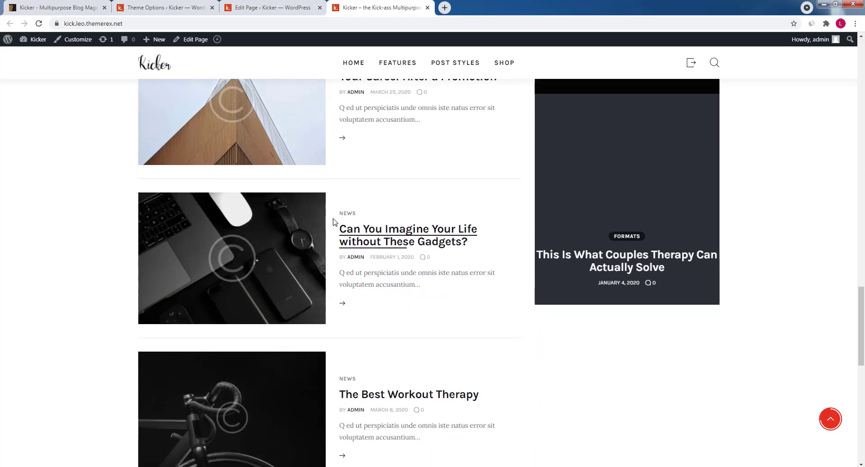
{"action": "scroll", "coordinate": [528, 242], "scroll_direction": "down", "scroll_amount": 9}
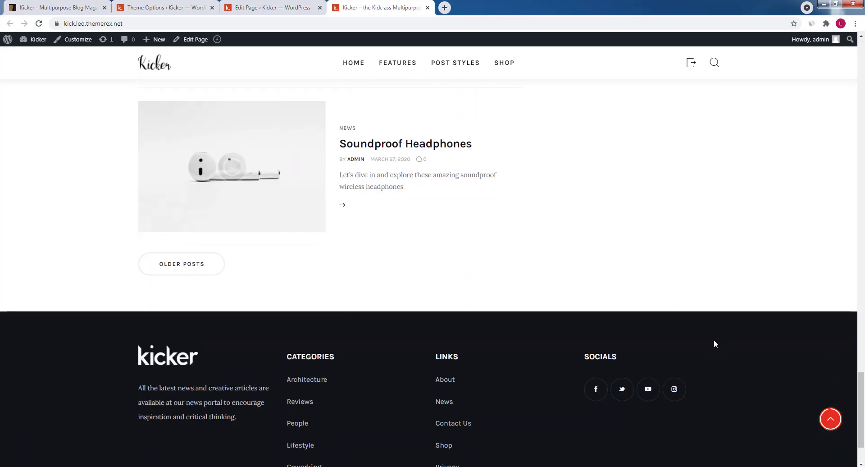
{"action": "left_click", "coordinate": [825, 419]}
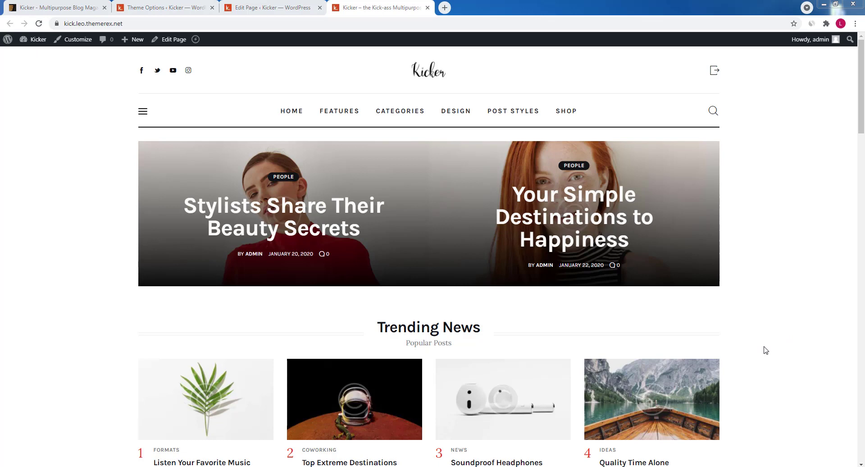
Open developers.google.com/speed/pagespeed/insights/?hl=en in the browser tab that holds the page editor
{"action": "left_click", "coordinate": [277, 4]}
{"action": "left_click", "coordinate": [262, 23]}
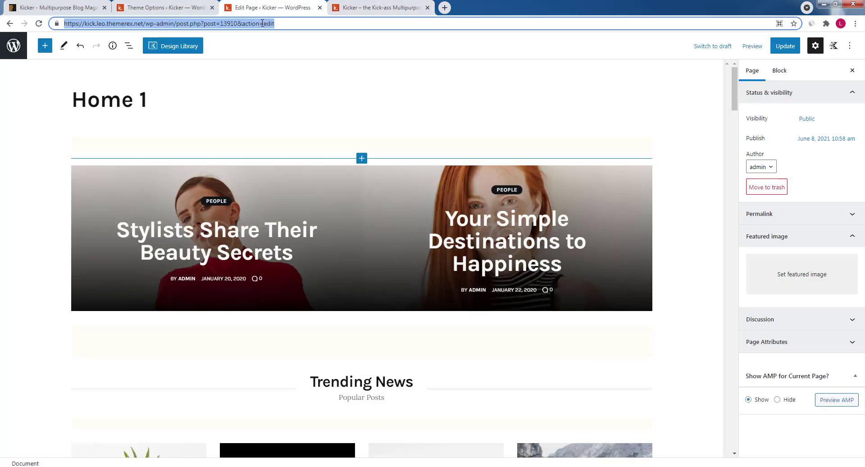
{"action": "type", "text": "developers.google.com/speed/pagespeed/insights/?hl=en"}
{"action": "key", "text": "Return"}
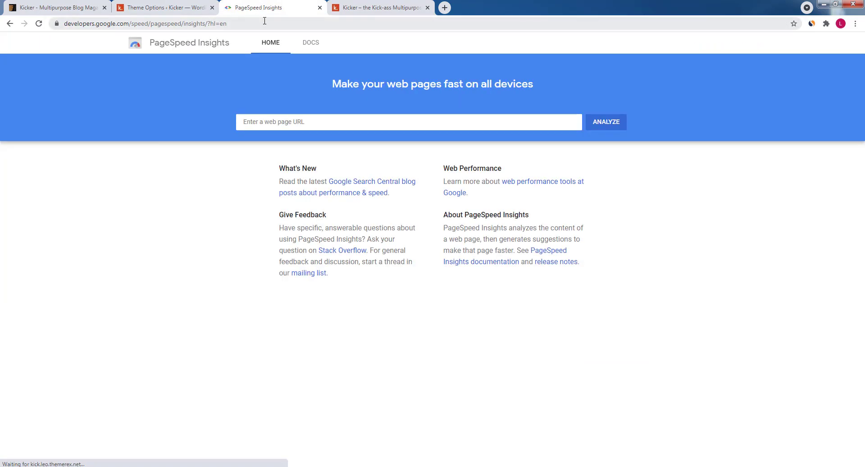
Analyze the published home page's URL, kick.leo.themerex.net, in PageSpeed Insights and compare its desktop and mobile results
{"action": "left_click", "coordinate": [380, 7]}
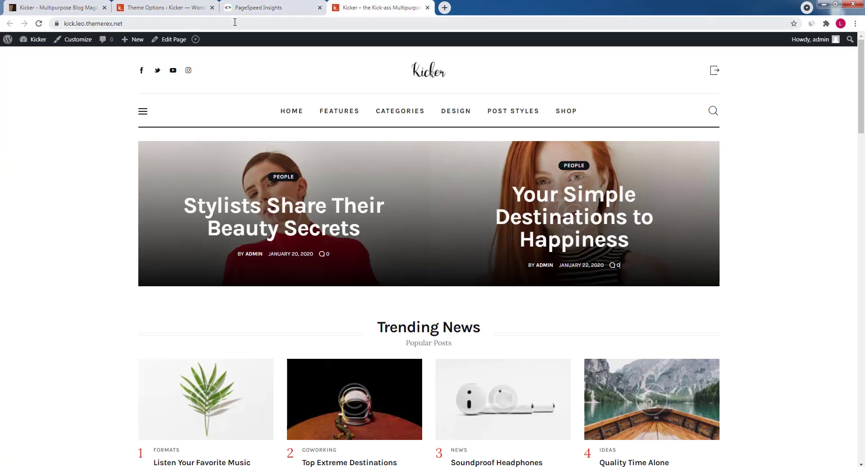
{"action": "left_click", "coordinate": [222, 26]}
{"action": "right_click", "coordinate": [116, 26]}
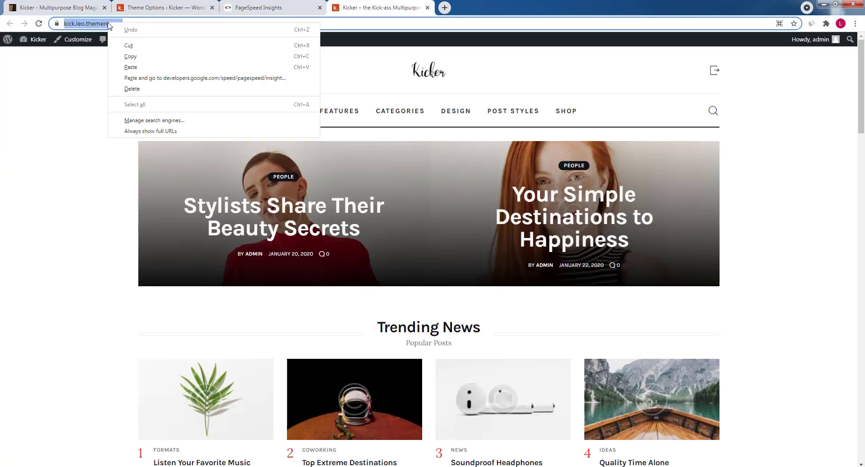
{"action": "left_click", "coordinate": [135, 53]}
{"action": "left_click", "coordinate": [266, 8]}
{"action": "right_click", "coordinate": [271, 121]}
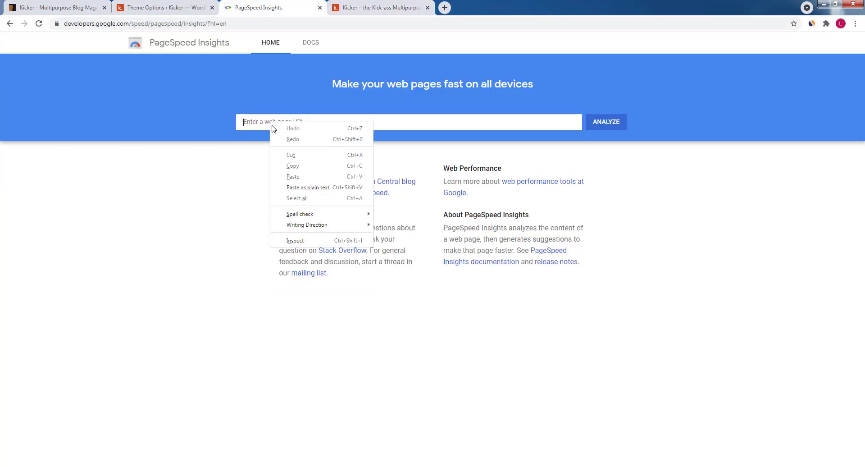
{"action": "left_click", "coordinate": [293, 176]}
{"action": "left_click", "coordinate": [609, 122]}
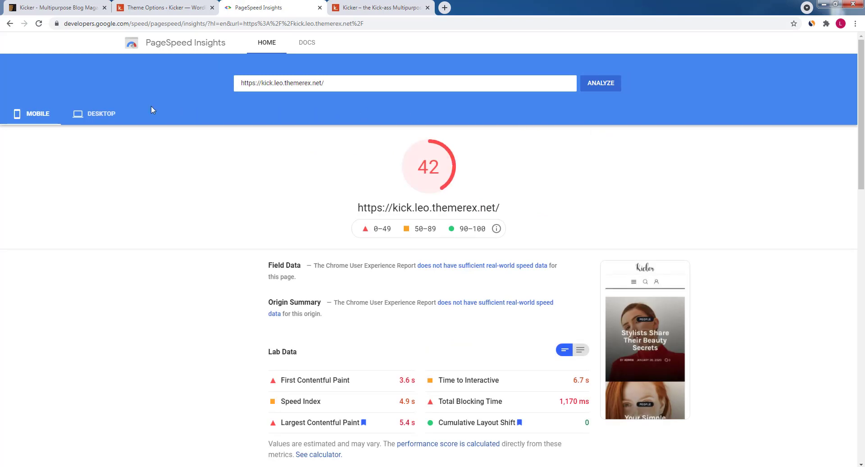
{"action": "left_click", "coordinate": [104, 118]}
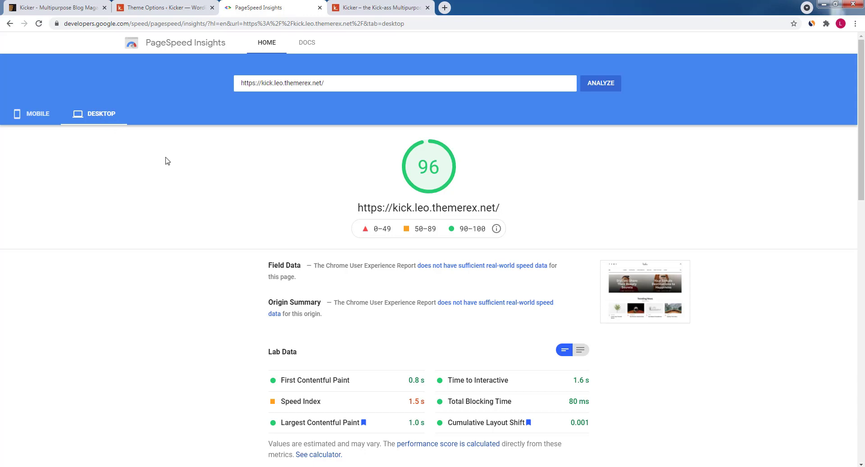
{"action": "left_click", "coordinate": [50, 122]}
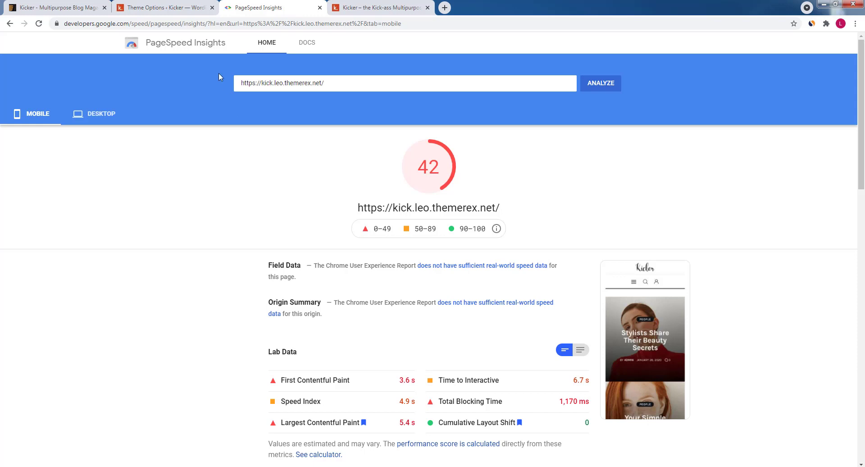
Open the AMP plugin's general settings and replace the branding logo with the handwritten Kicker logo from the media library
{"action": "left_click", "coordinate": [166, 5]}
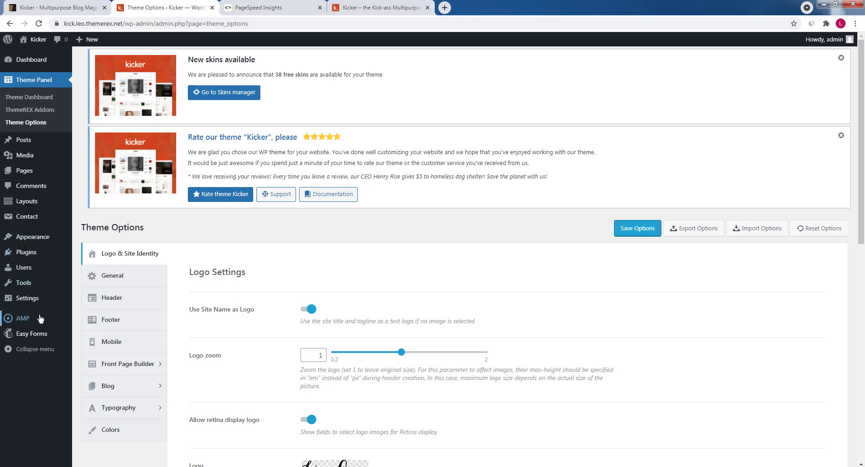
{"action": "mouse_move", "coordinate": [43, 319]}
{"action": "left_click", "coordinate": [92, 332]}
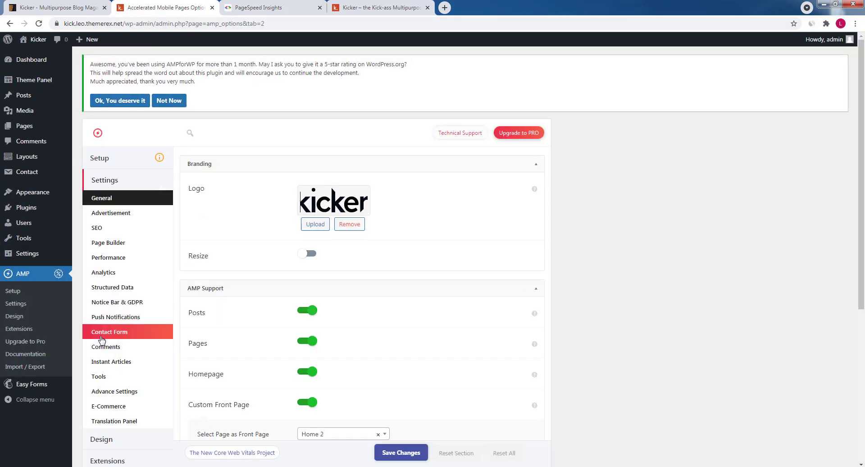
{"action": "scroll", "coordinate": [202, 239], "scroll_direction": "down", "scroll_amount": 1}
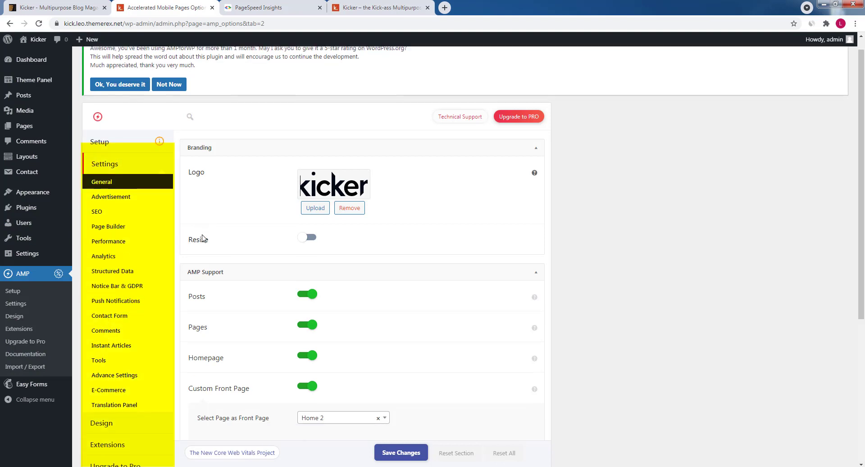
{"action": "scroll", "coordinate": [202, 239], "scroll_direction": "down", "scroll_amount": 1}
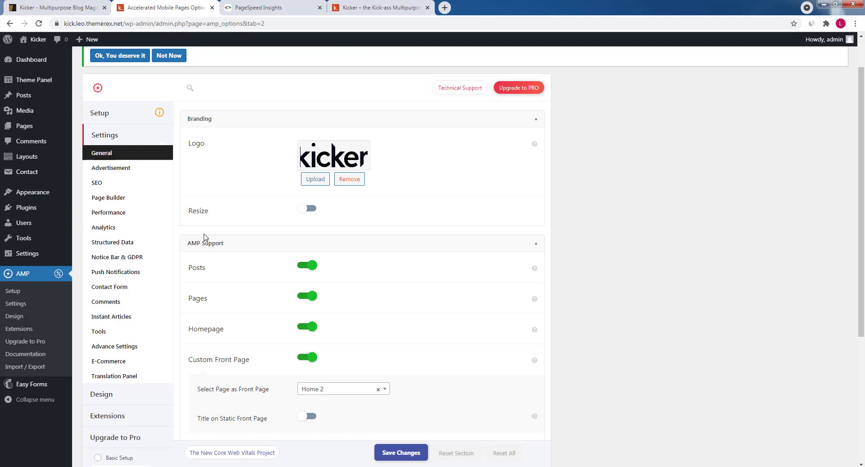
{"action": "left_click", "coordinate": [315, 179]}
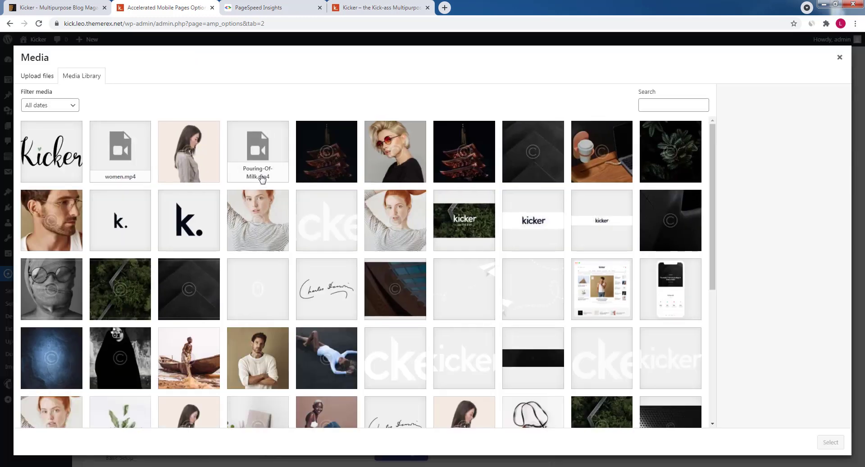
{"action": "left_click", "coordinate": [67, 167]}
{"action": "left_click", "coordinate": [831, 443]}
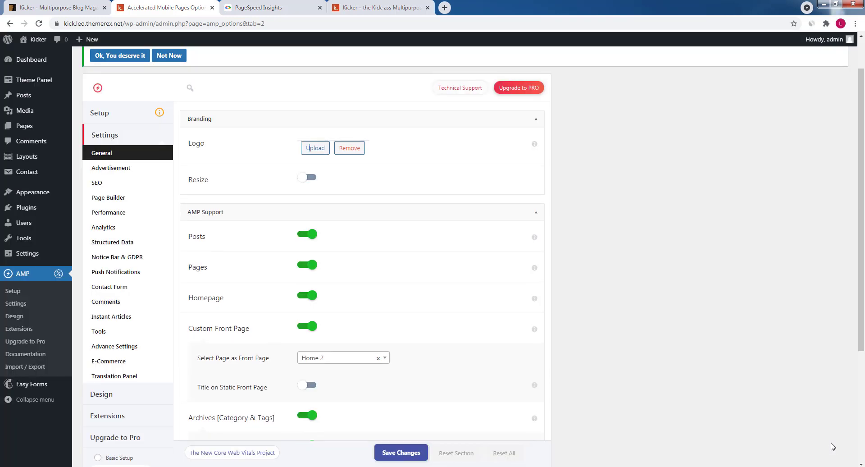
Enable Mobile Redirection and Disable AMP on Desktop in AMP's advance settings and save the changes
{"action": "scroll", "coordinate": [721, 343], "scroll_direction": "down", "scroll_amount": 2}
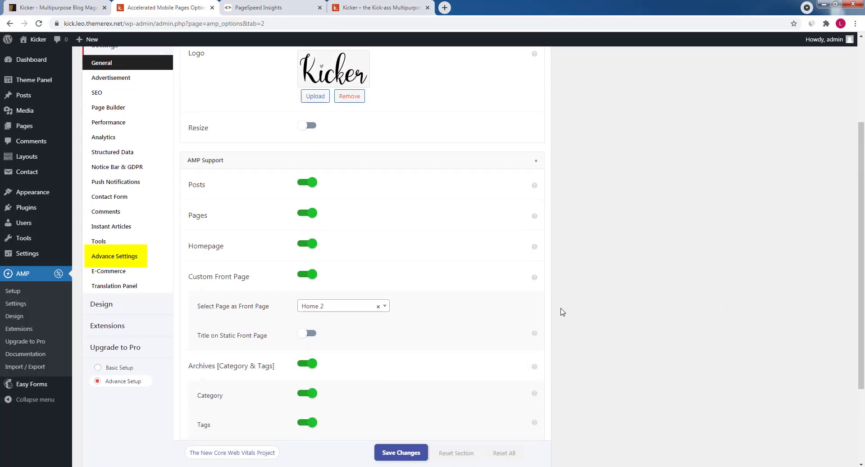
{"action": "left_click", "coordinate": [134, 256]}
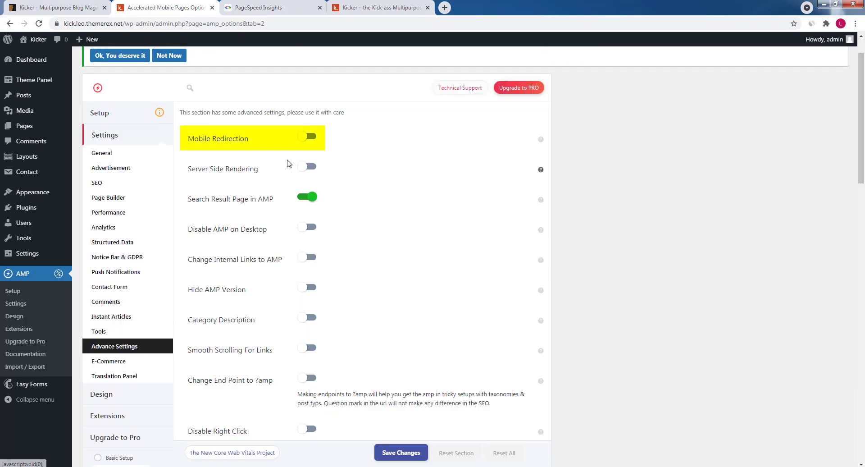
{"action": "left_click", "coordinate": [307, 137]}
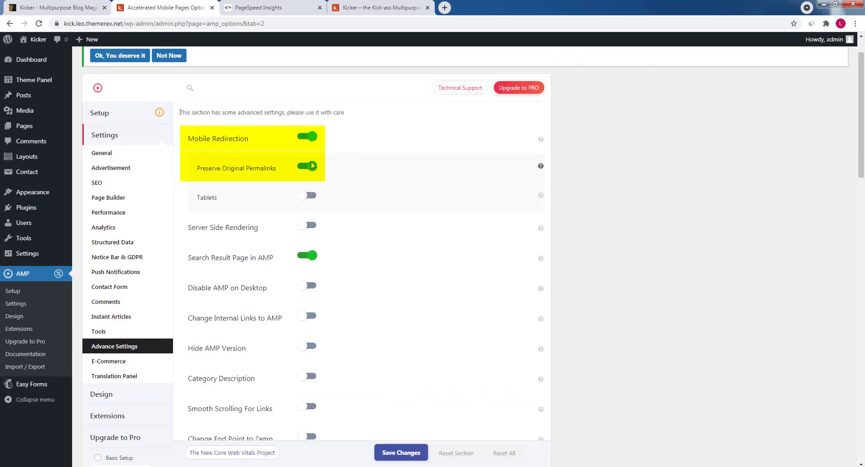
{"action": "left_click", "coordinate": [307, 286]}
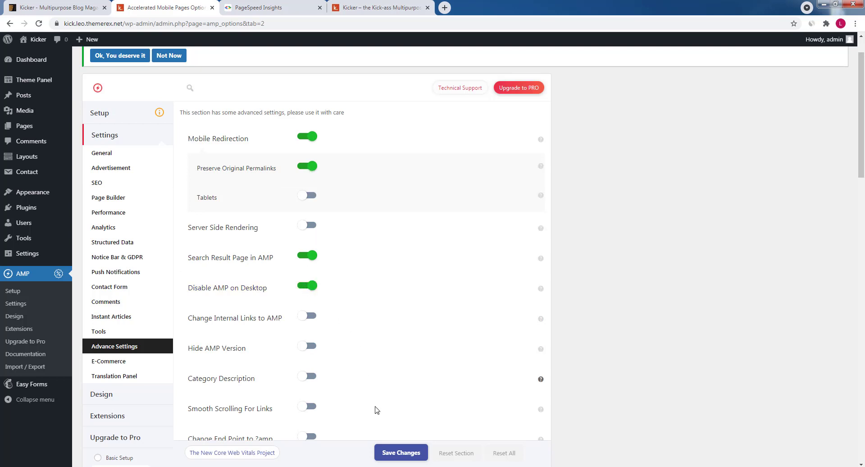
{"action": "left_click", "coordinate": [391, 455]}
Analyze kick.leo.themerex.net again in PageSpeed Insights and review its mobile result
{"action": "left_click", "coordinate": [266, 7]}
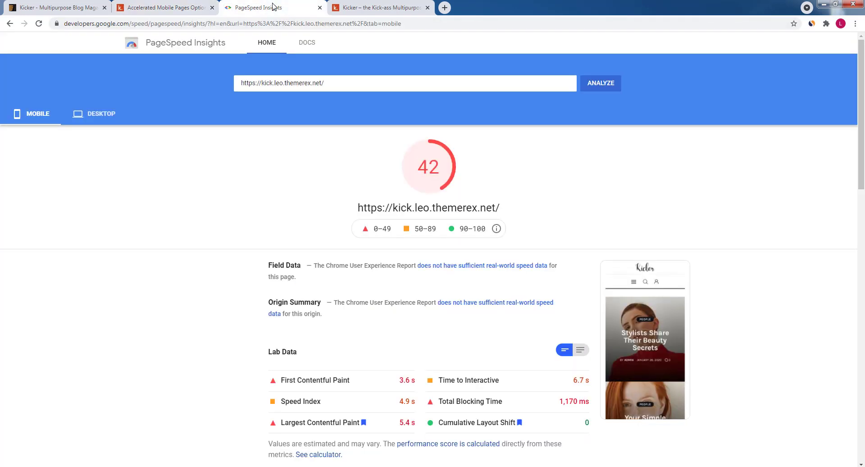
{"action": "left_click", "coordinate": [594, 83]}
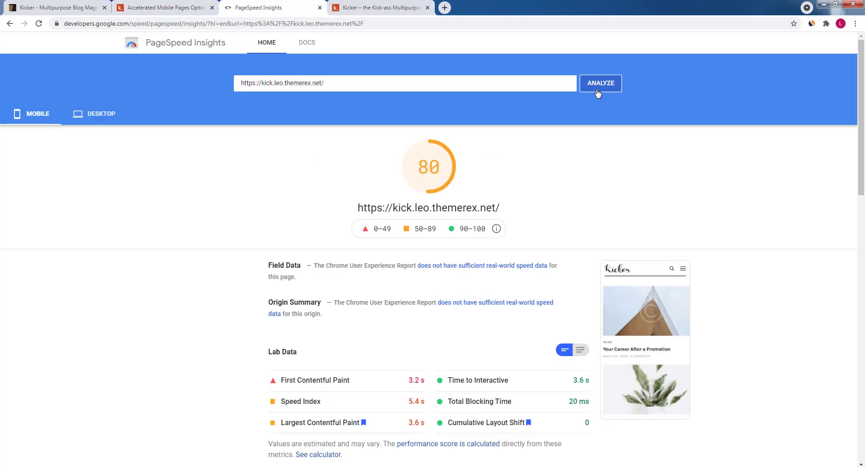
{"action": "left_click", "coordinate": [97, 113]}
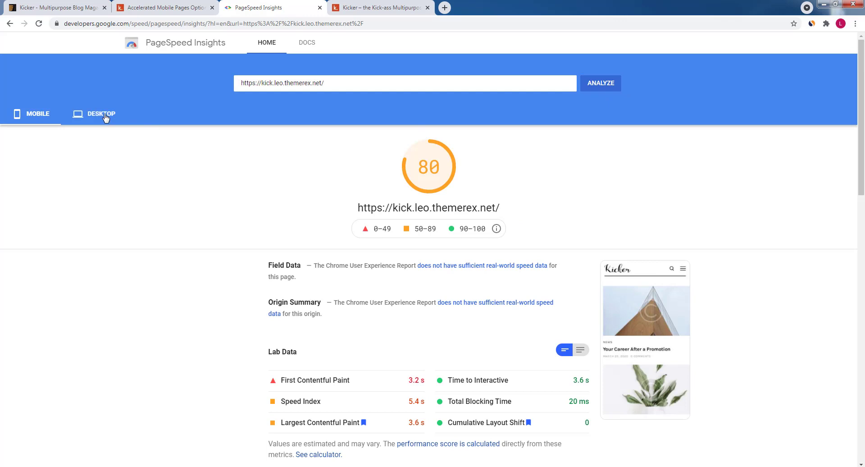
{"action": "left_click", "coordinate": [51, 118]}
Emulate an iPhone X for the published home page in the browser's developer tools and reload the page
{"action": "left_click", "coordinate": [361, 8]}
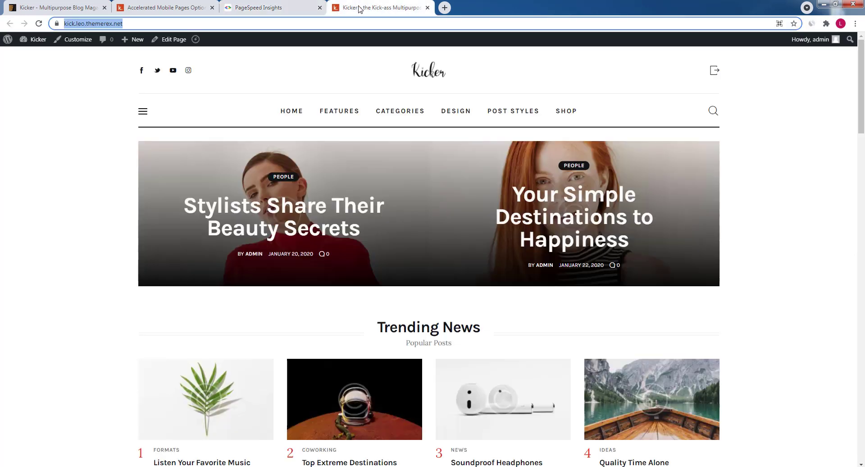
{"action": "left_click", "coordinate": [762, 157]}
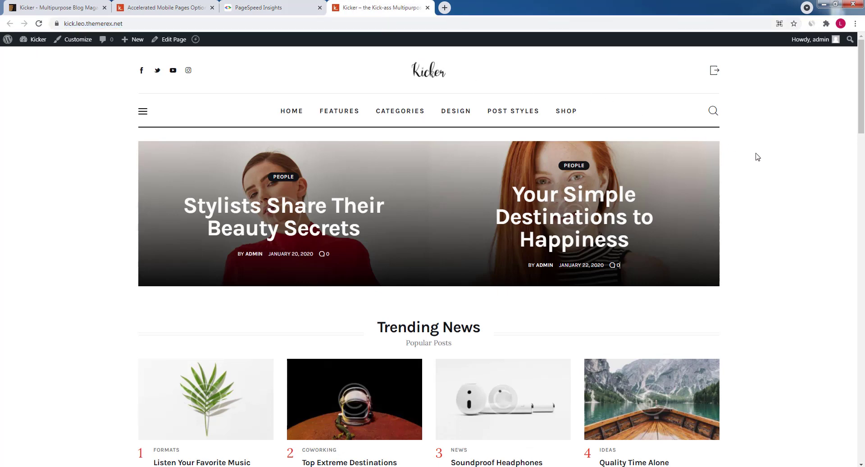
{"action": "key", "text": "F12"}
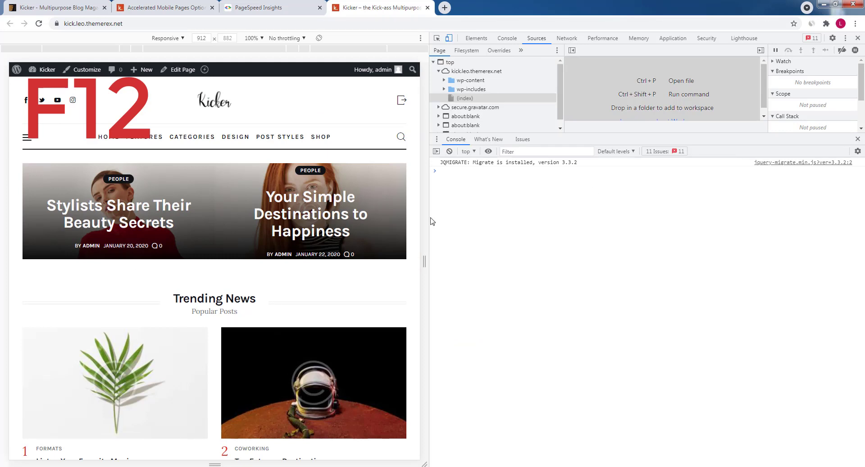
{"action": "left_click", "coordinate": [176, 38]}
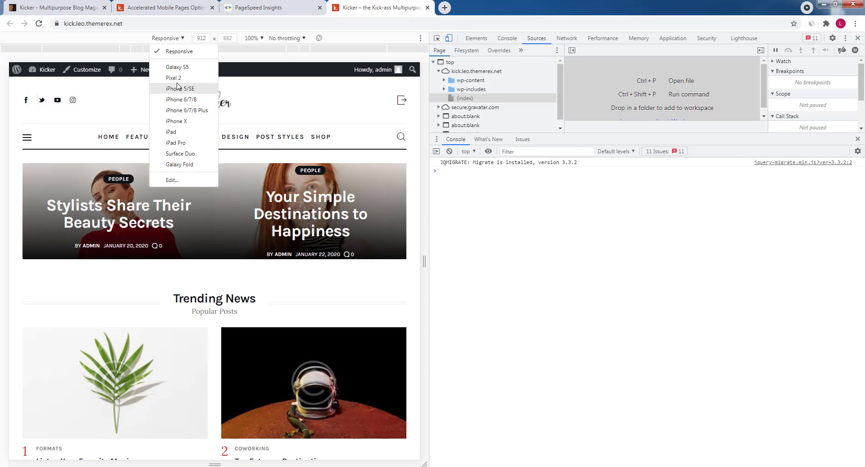
{"action": "left_click", "coordinate": [181, 122]}
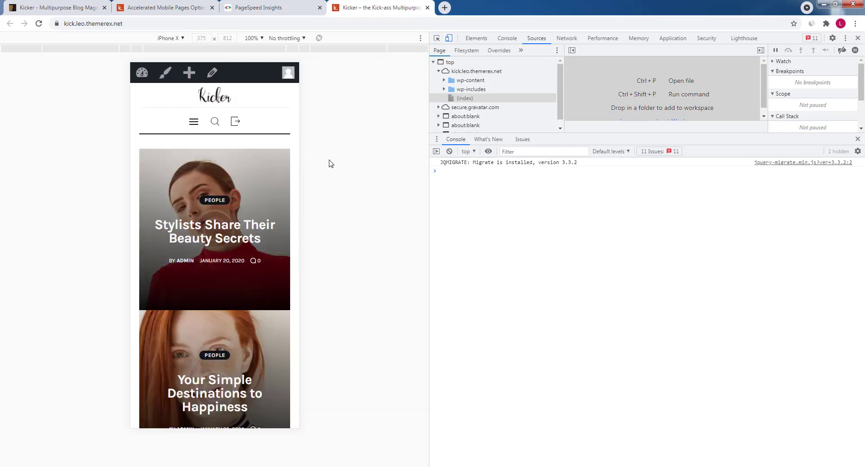
{"action": "left_click", "coordinate": [39, 25]}
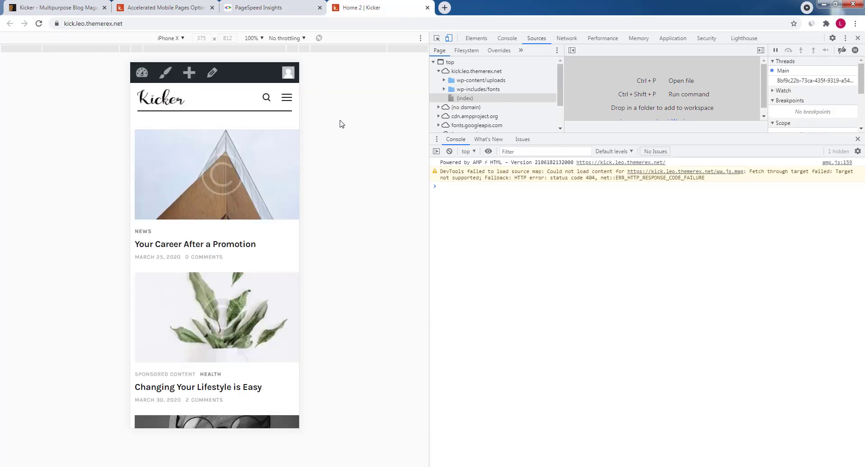
Examine the mobile AMP home page down to the About me section, return to its beginning and close the developer tools
{"action": "scroll", "coordinate": [253, 195], "scroll_direction": "down", "scroll_amount": 15}
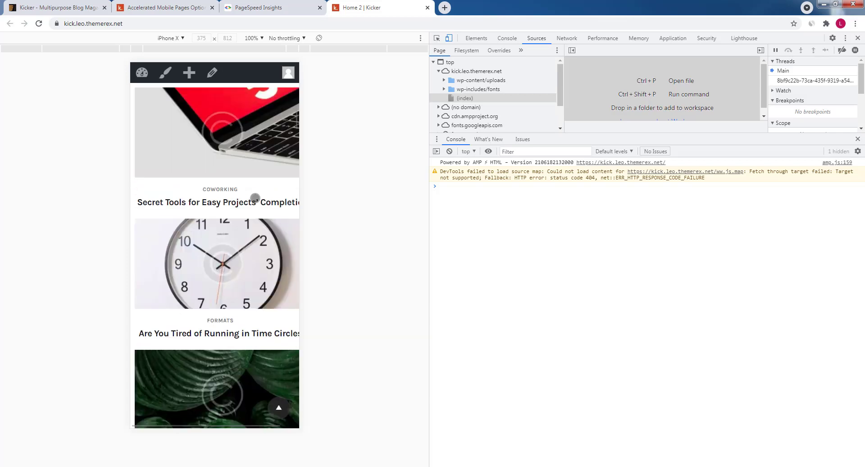
{"action": "scroll", "coordinate": [255, 198], "scroll_direction": "down", "scroll_amount": 20}
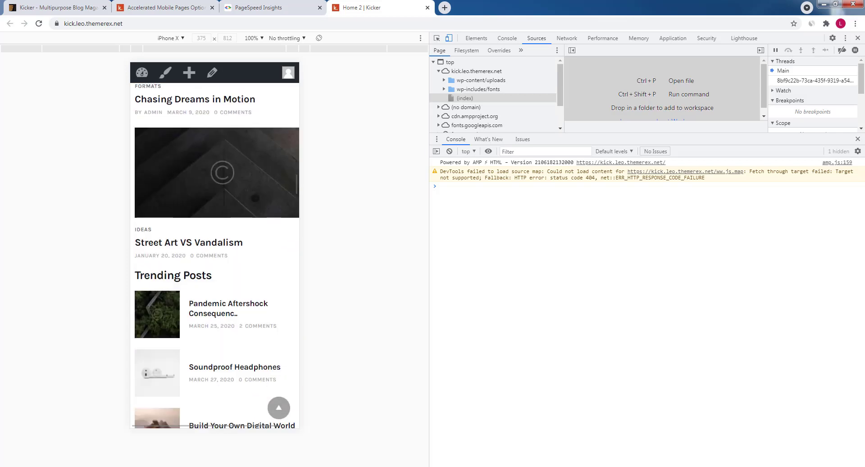
{"action": "scroll", "coordinate": [255, 198], "scroll_direction": "down", "scroll_amount": 20}
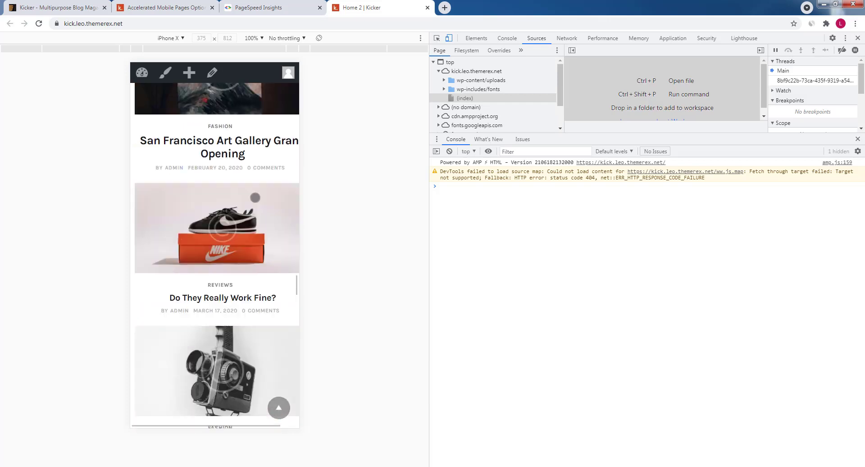
{"action": "scroll", "coordinate": [255, 198], "scroll_direction": "down", "scroll_amount": 20}
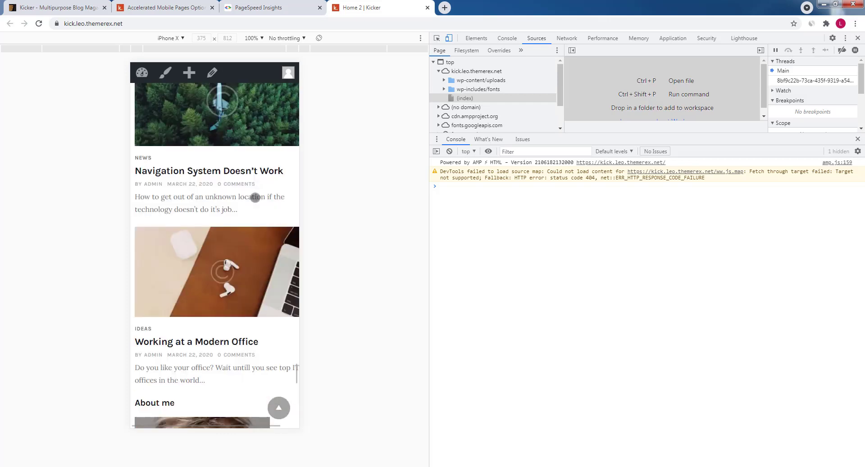
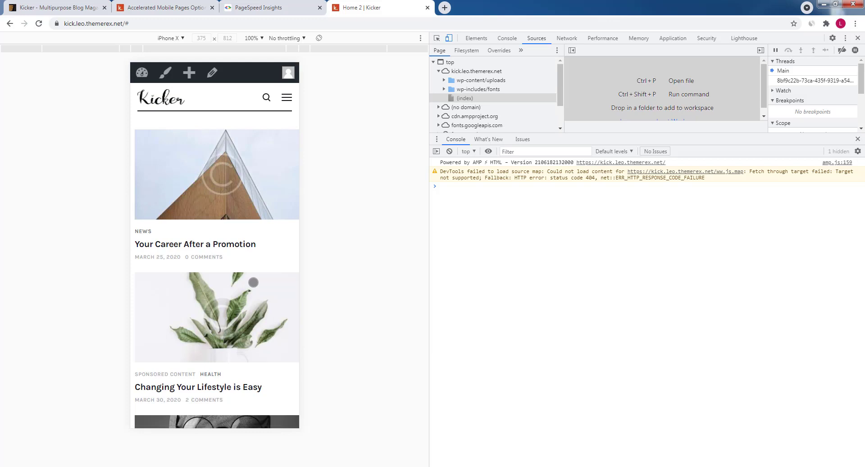
{"action": "left_click", "coordinate": [858, 38]}
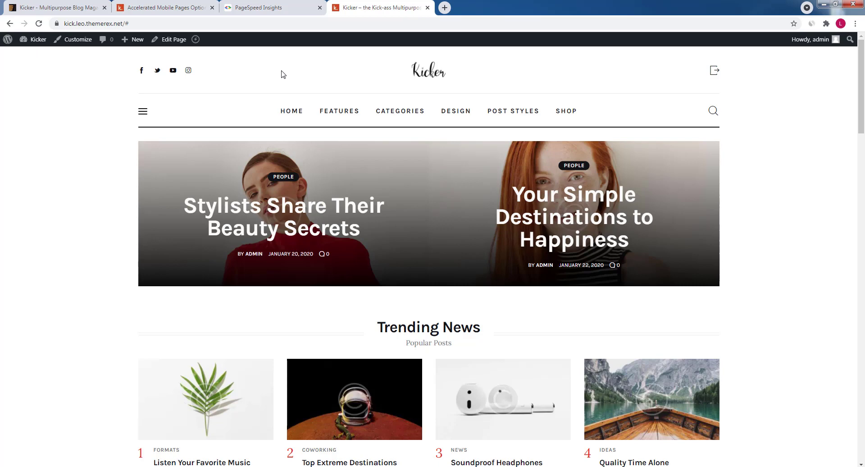
Open the Add Plugins page in the WordPress dashboard and search the plugin directory for "wp optimize"
{"action": "left_click", "coordinate": [173, 8]}
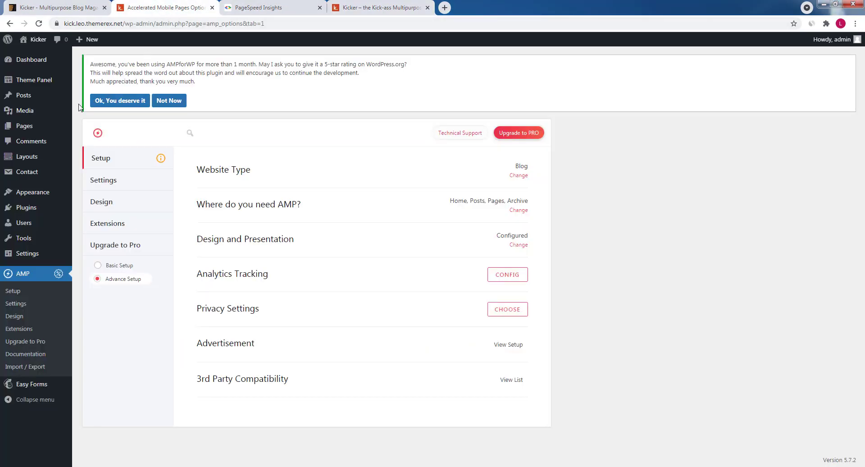
{"action": "mouse_move", "coordinate": [27, 208]}
{"action": "left_click", "coordinate": [94, 225]}
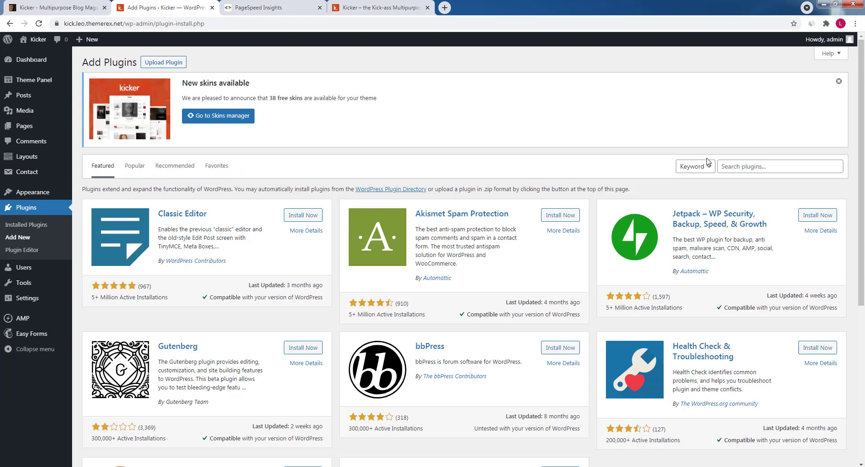
{"action": "left_click", "coordinate": [726, 167]}
{"action": "type", "text": "wp"}
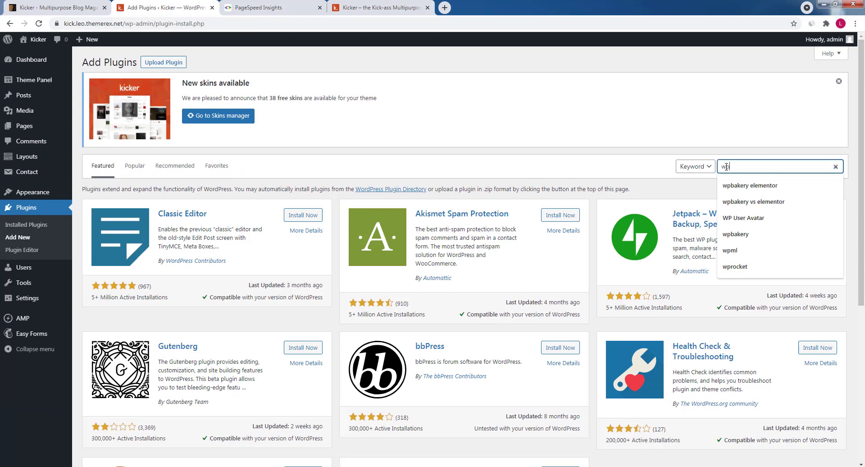
{"action": "type", "text": " optimize"}
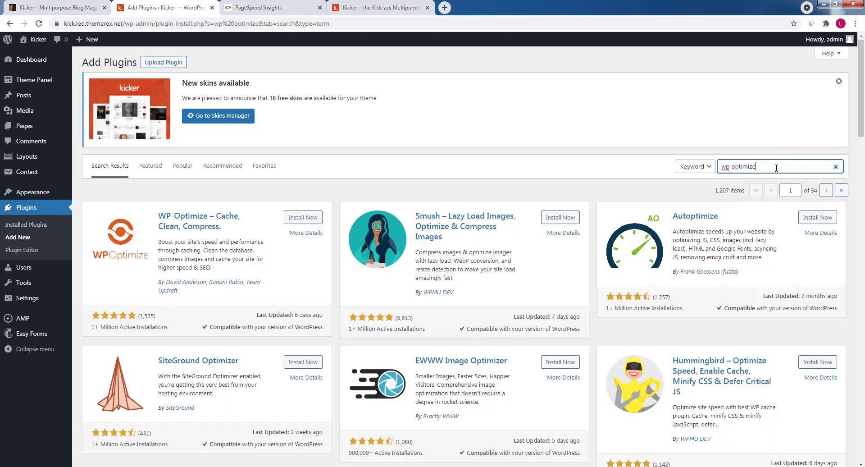
Install and activate the WP-Optimize – Cache, Clean, Compress plugin and open its settings
{"action": "left_click", "coordinate": [303, 218]}
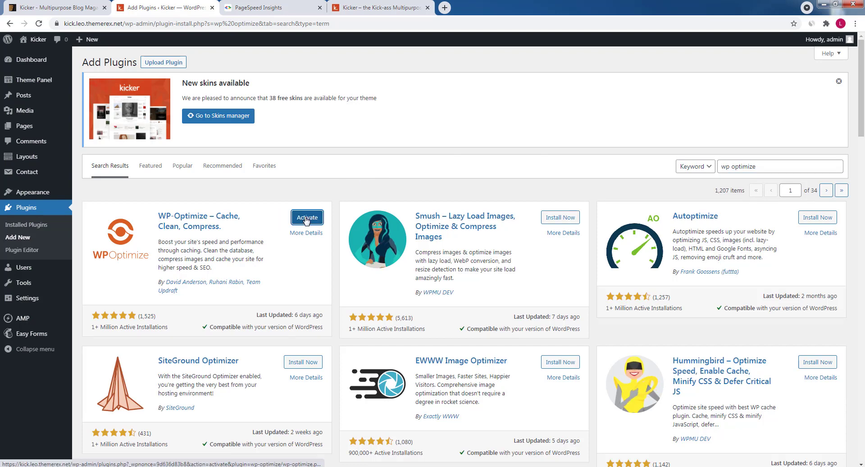
{"action": "left_click", "coordinate": [306, 218]}
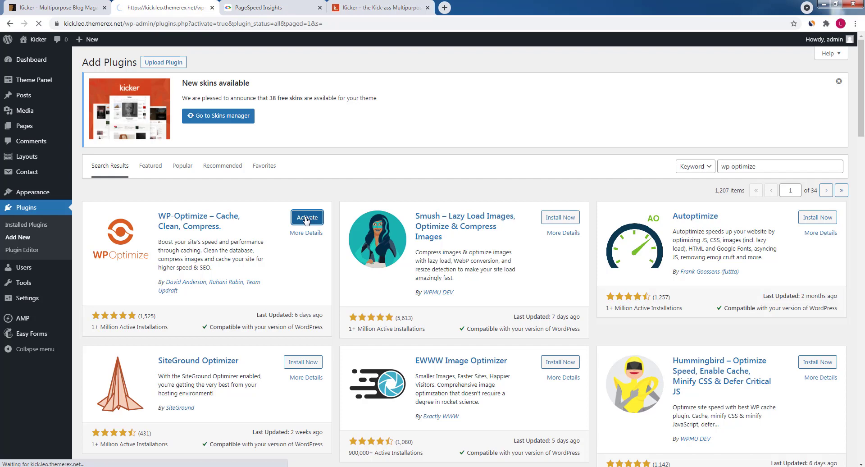
{"action": "scroll", "coordinate": [306, 220], "scroll_direction": "down", "scroll_amount": 4}
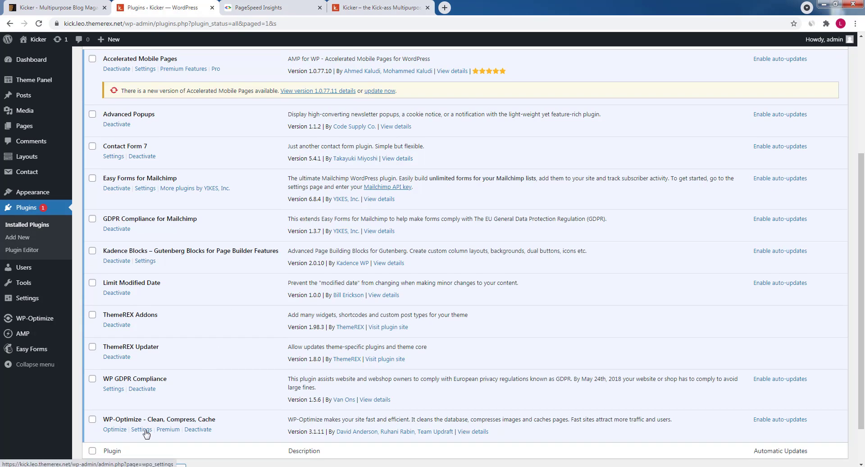
{"action": "left_click", "coordinate": [148, 429]}
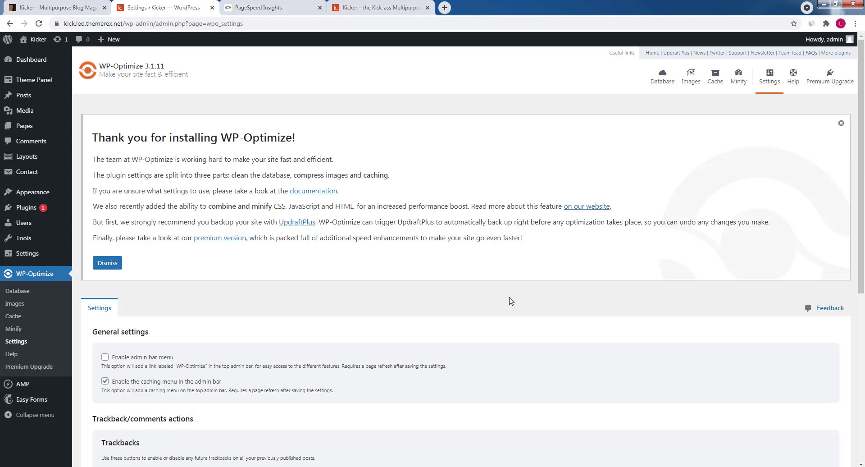
Dismiss the WP-Optimize welcome notice, enable the plugin's admin bar menu and save the settings
{"action": "left_click", "coordinate": [108, 263]}
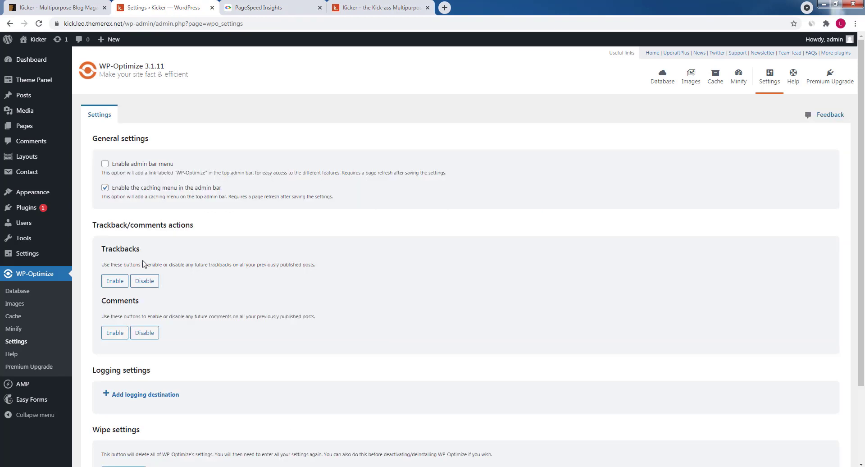
{"action": "left_click", "coordinate": [105, 164]}
{"action": "scroll", "coordinate": [175, 350], "scroll_direction": "down", "scroll_amount": 2}
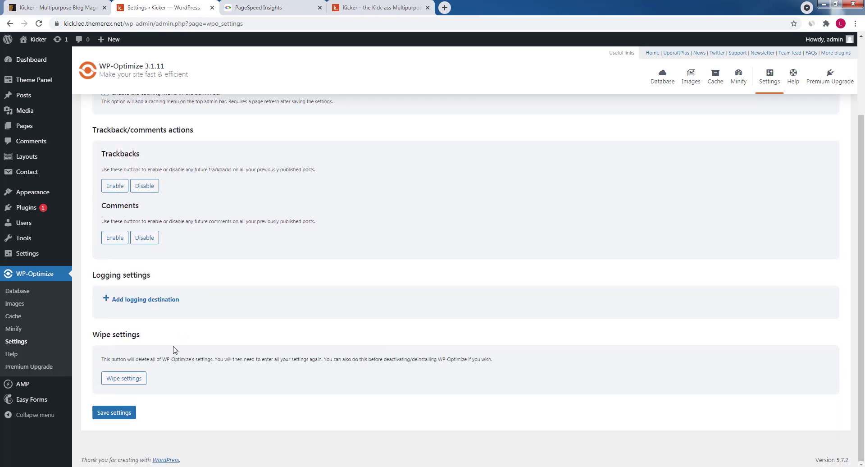
{"action": "left_click", "coordinate": [128, 409]}
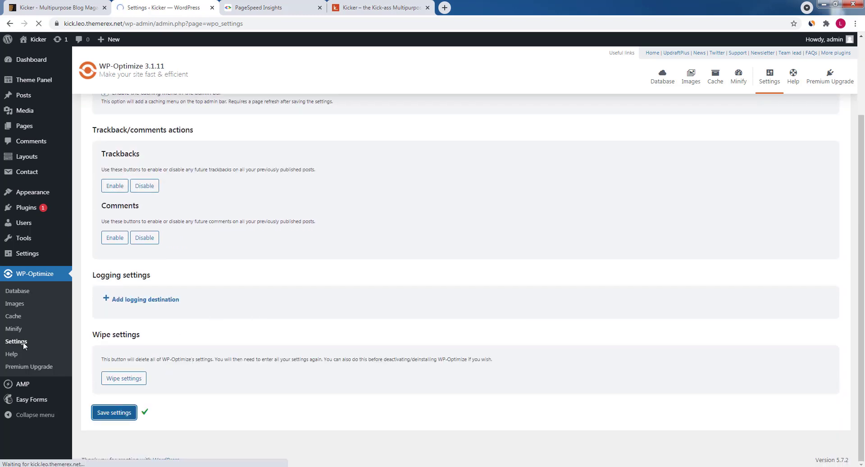
Review the WP-Optimize database optimizations and run all the preselected ones without taking a backup
{"action": "left_click", "coordinate": [26, 295]}
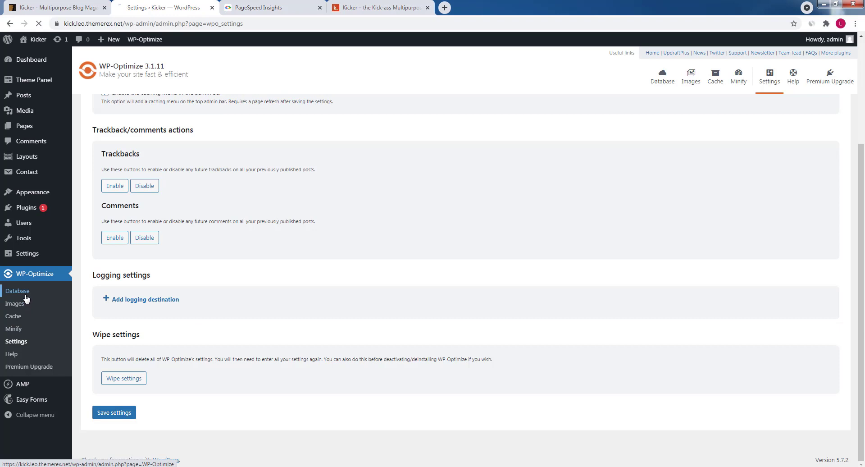
{"action": "scroll", "coordinate": [276, 299], "scroll_direction": "down", "scroll_amount": 3}
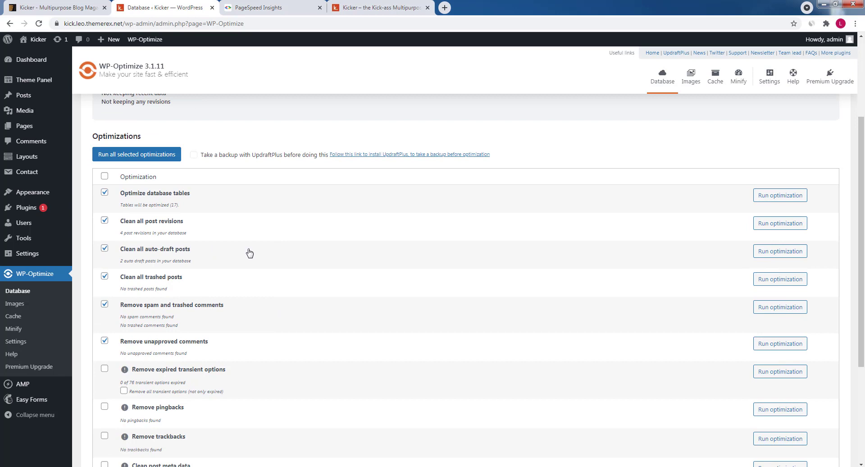
{"action": "scroll", "coordinate": [250, 252], "scroll_direction": "down", "scroll_amount": 3}
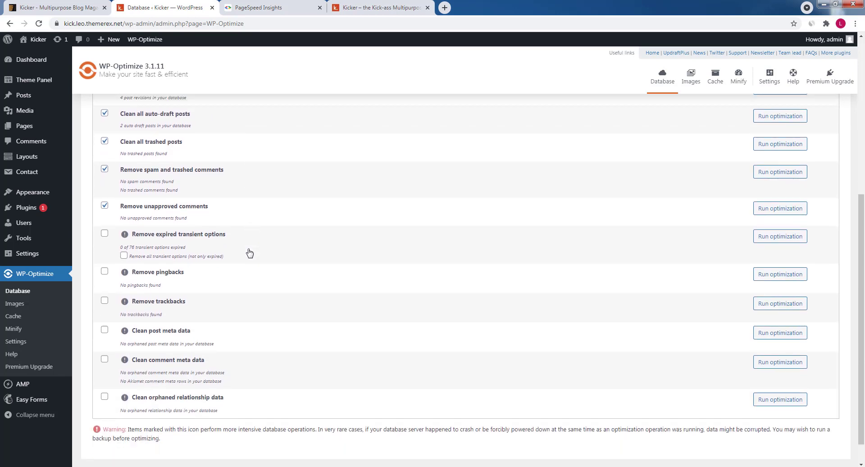
{"action": "scroll", "coordinate": [250, 253], "scroll_direction": "up", "scroll_amount": 2}
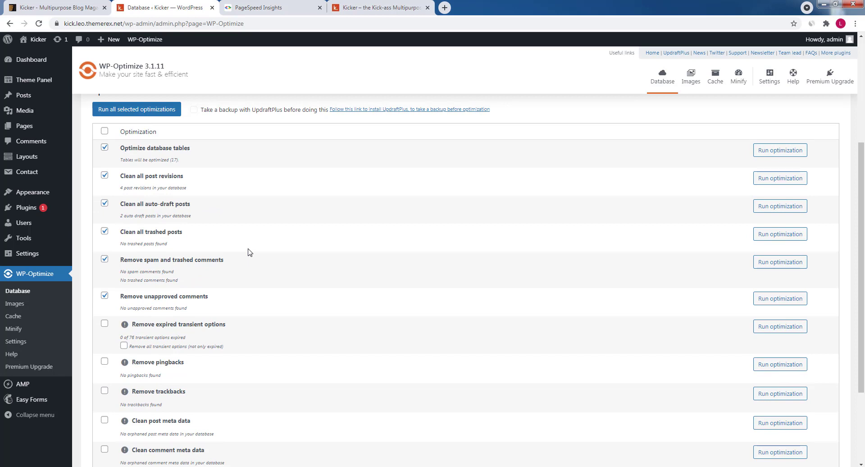
{"action": "scroll", "coordinate": [250, 253], "scroll_direction": "up", "scroll_amount": 4}
{"action": "left_click", "coordinate": [173, 291]}
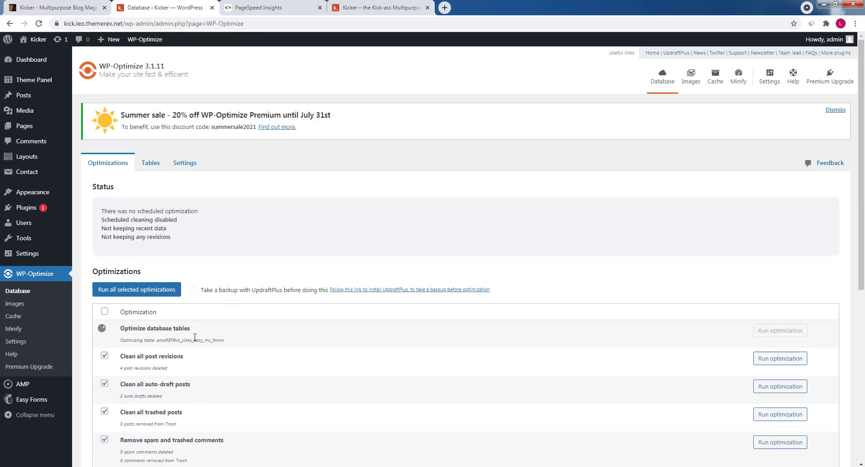
In the database clean-up settings, enable keeping the last 2 weeks' data and always keeping 2 post revisions, and save
{"action": "left_click", "coordinate": [154, 165]}
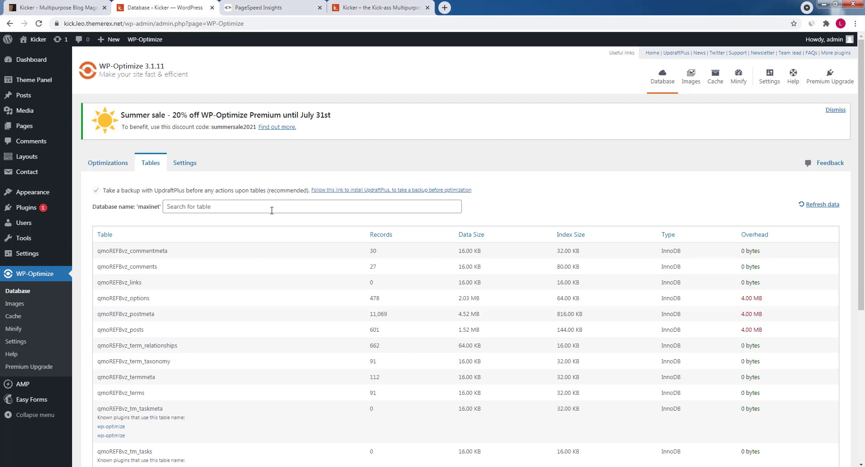
{"action": "left_click", "coordinate": [185, 164]}
{"action": "scroll", "coordinate": [222, 207], "scroll_direction": "down", "scroll_amount": 3}
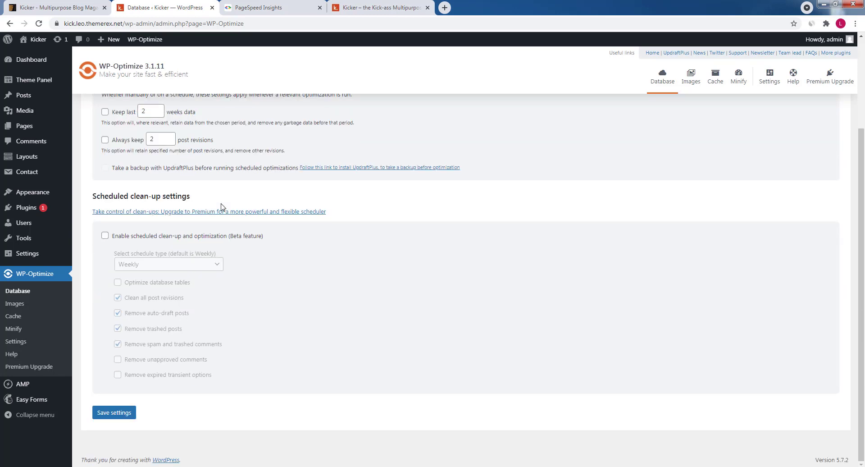
{"action": "scroll", "coordinate": [221, 207], "scroll_direction": "up", "scroll_amount": 1}
{"action": "left_click", "coordinate": [105, 184]}
{"action": "left_click", "coordinate": [105, 157]}
{"action": "scroll", "coordinate": [202, 243], "scroll_direction": "down", "scroll_amount": 1}
{"action": "left_click", "coordinate": [118, 413]}
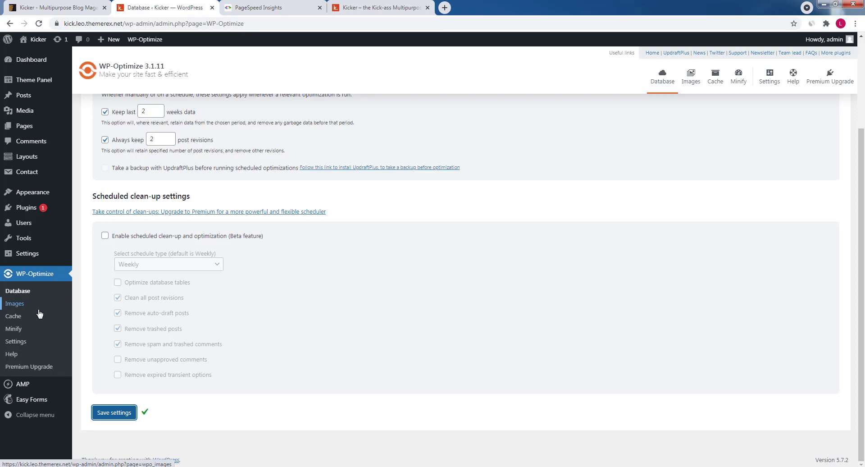
Enable page caching in WP-Optimize with separate files generated for mobile devices, and save the cache settings
{"action": "left_click", "coordinate": [14, 316]}
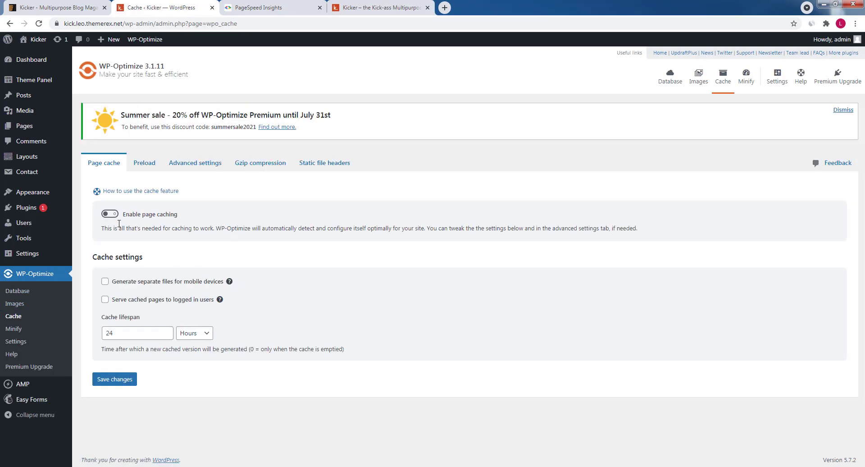
{"action": "left_click", "coordinate": [109, 215]}
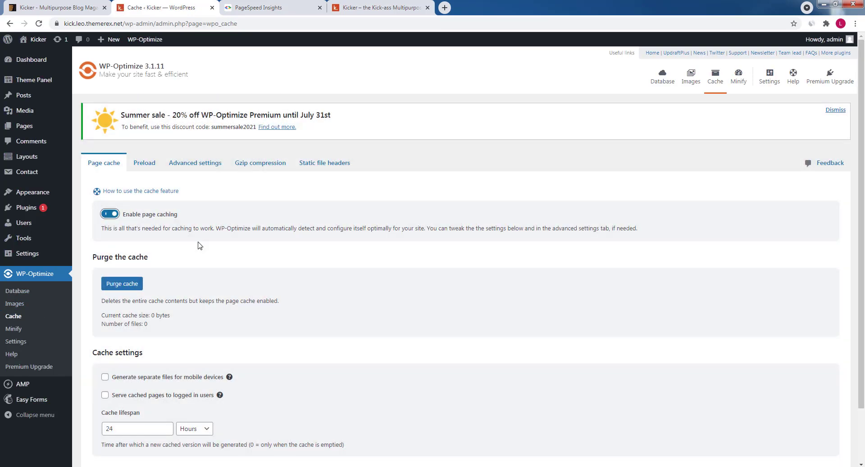
{"action": "scroll", "coordinate": [200, 245], "scroll_direction": "down", "scroll_amount": 2}
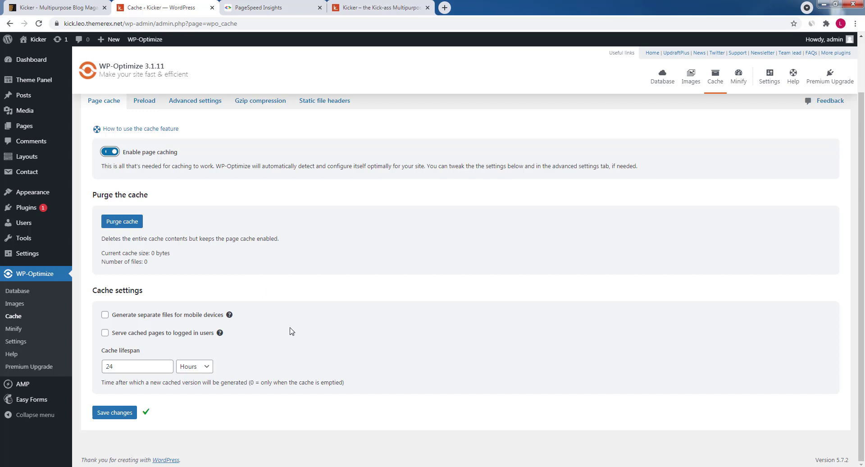
{"action": "left_click", "coordinate": [189, 318]}
{"action": "left_click", "coordinate": [116, 413]}
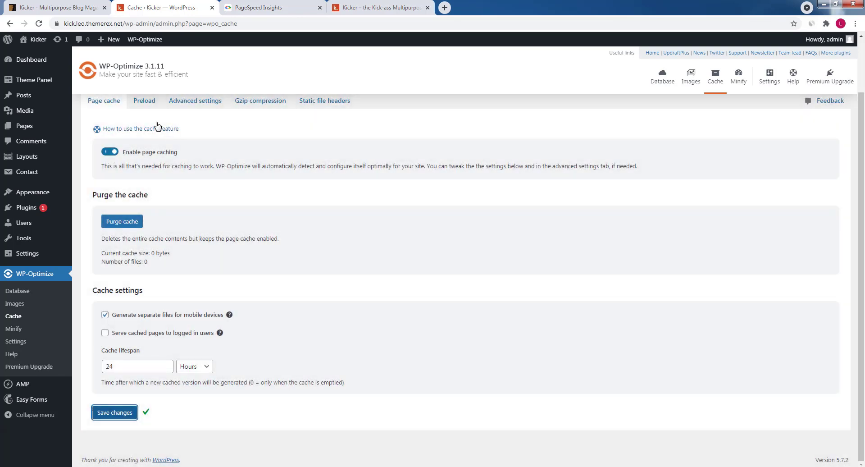
Run the cache preload, activate scheduled preloading with the Same as cache lifespan schedule, and save the changes
{"action": "left_click", "coordinate": [145, 101]}
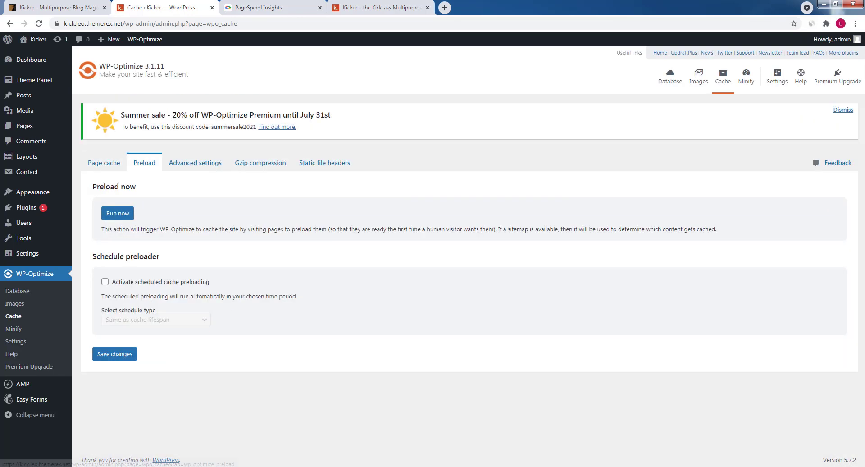
{"action": "left_click", "coordinate": [120, 215]}
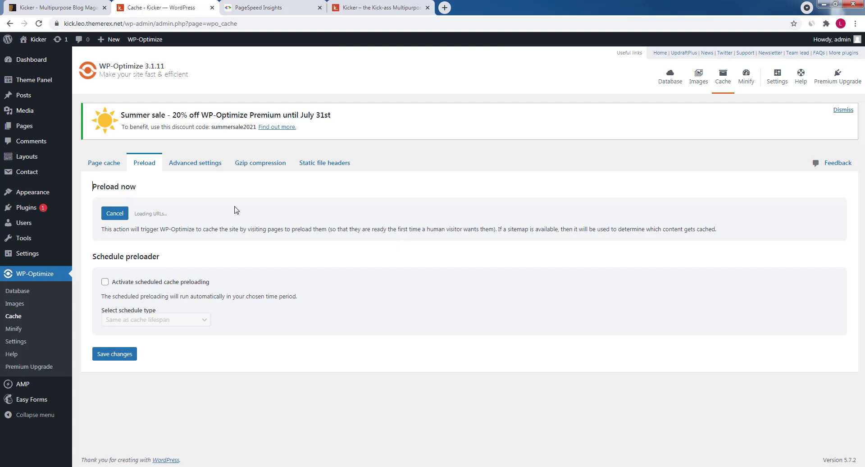
{"action": "left_click", "coordinate": [140, 282]}
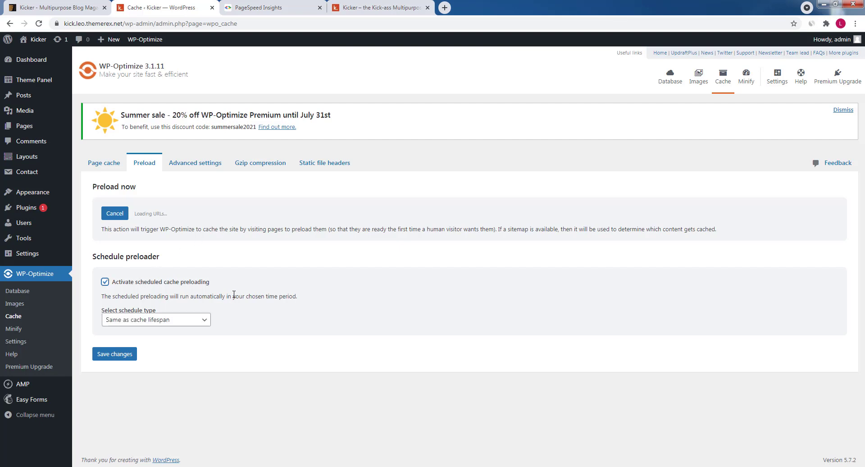
{"action": "left_click", "coordinate": [153, 321]}
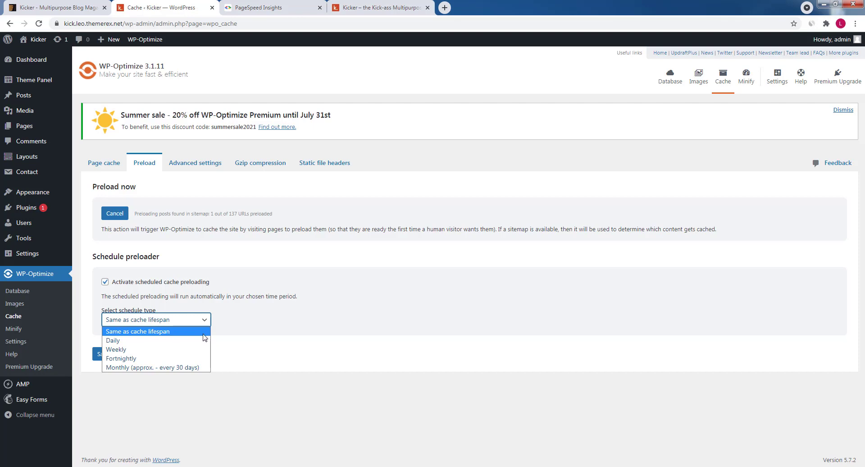
{"action": "left_click", "coordinate": [226, 329]}
{"action": "left_click", "coordinate": [127, 355]}
Review the cache's advanced exclusion settings, Gzip compression status and static file headers status
{"action": "left_click", "coordinate": [201, 168]}
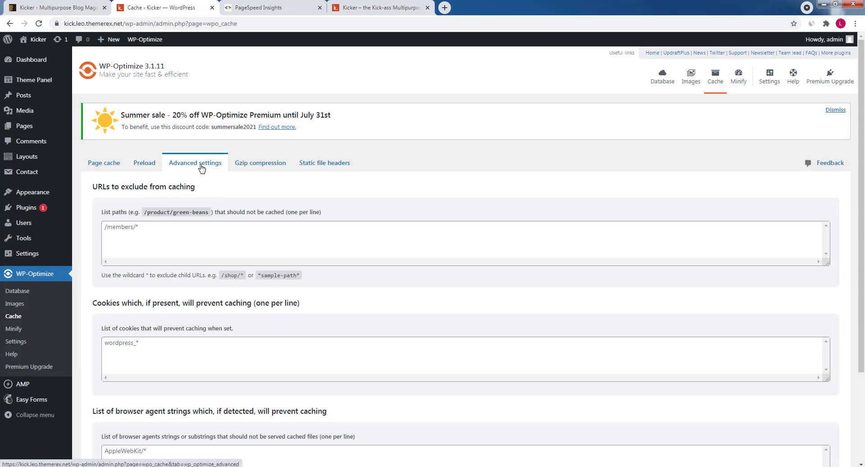
{"action": "scroll", "coordinate": [298, 235], "scroll_direction": "down", "scroll_amount": 3}
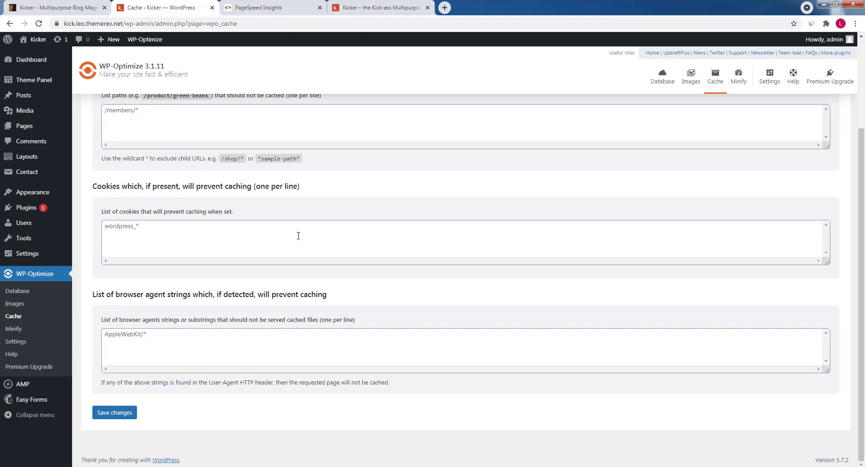
{"action": "scroll", "coordinate": [298, 236], "scroll_direction": "up", "scroll_amount": 3}
{"action": "left_click", "coordinate": [265, 165]}
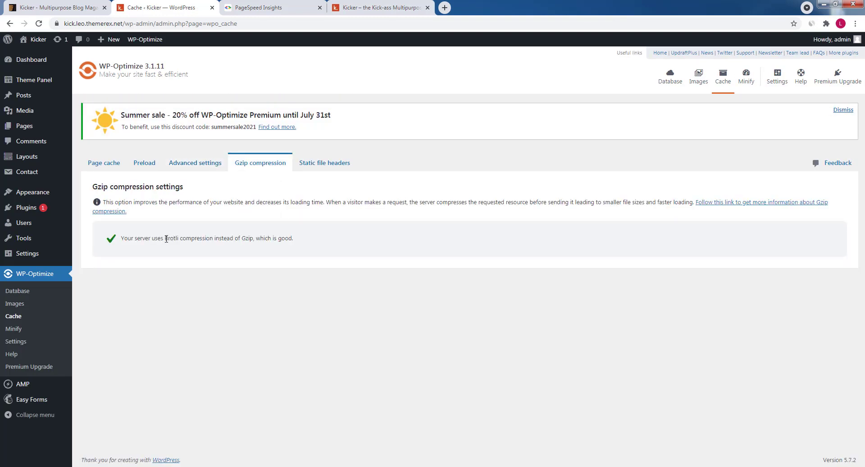
{"action": "left_click", "coordinate": [325, 165]}
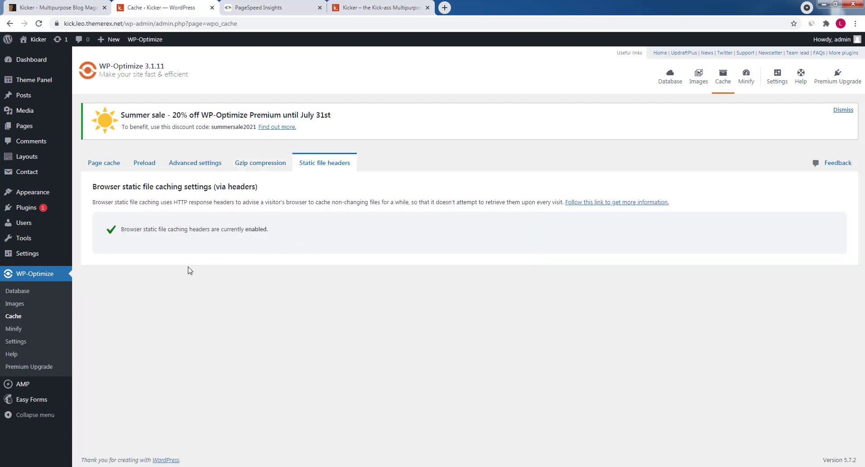
Turn on automatic compression of newly-added images in the WP-Optimize image settings
{"action": "left_click", "coordinate": [15, 303]}
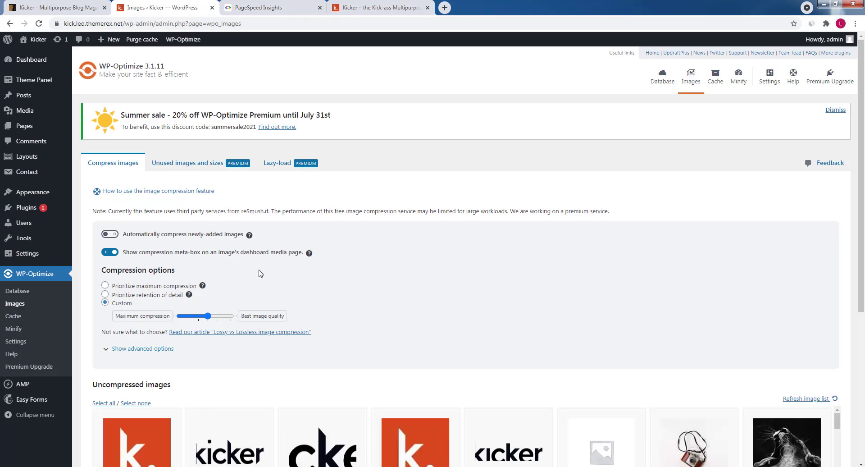
{"action": "scroll", "coordinate": [260, 273], "scroll_direction": "down", "scroll_amount": 1}
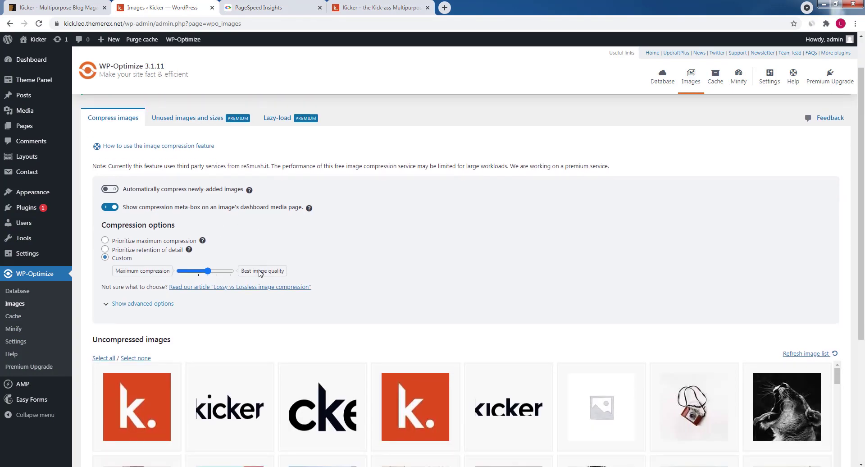
{"action": "left_click", "coordinate": [132, 189]}
{"action": "scroll", "coordinate": [121, 300], "scroll_direction": "up", "scroll_amount": 1}
Check the WP-Optimize Minify status, leaving minification off, and return to the plugin's general settings
{"action": "left_click", "coordinate": [14, 329]}
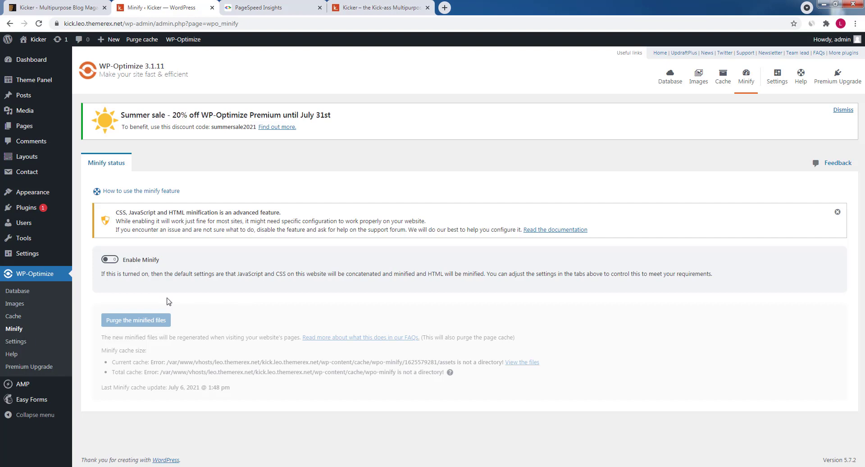
{"action": "left_click", "coordinate": [15, 341]}
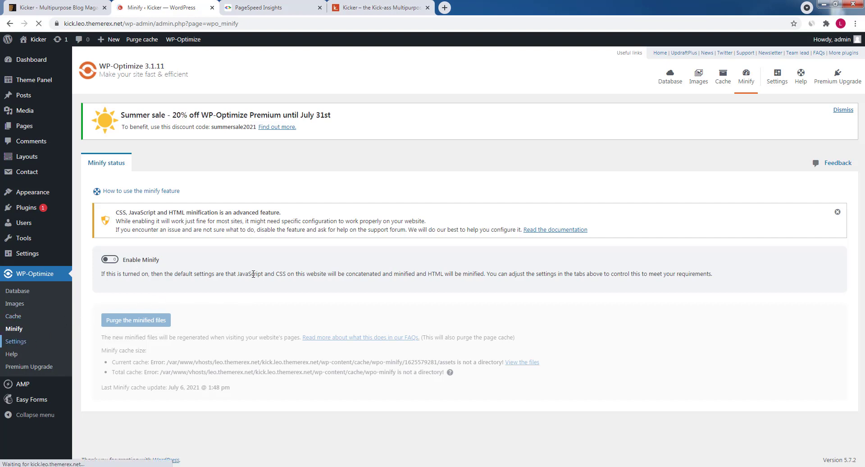
{"action": "mouse_move", "coordinate": [142, 39]}
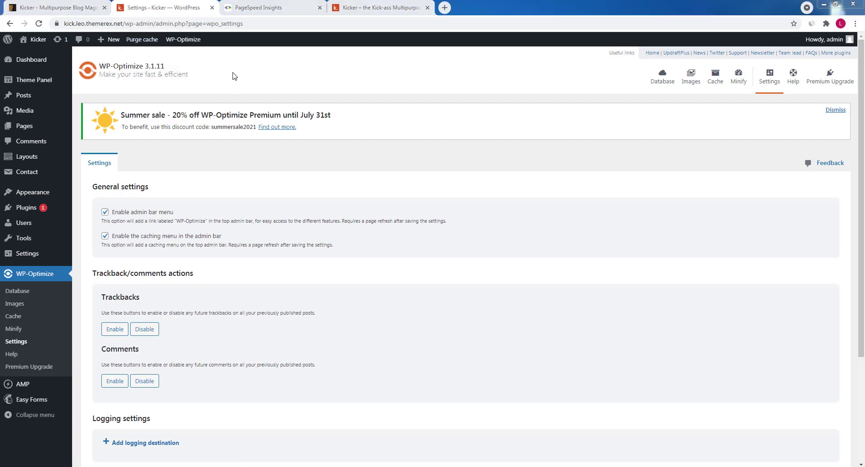
{"action": "left_click", "coordinate": [255, 8]}
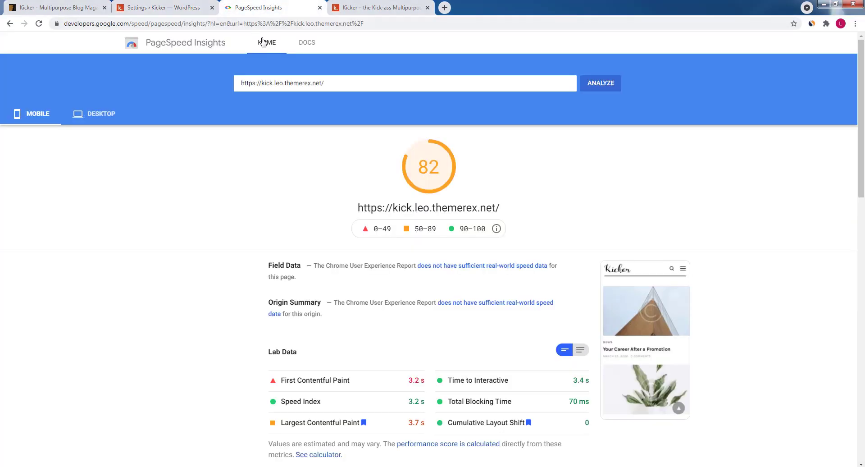
{"action": "left_click", "coordinate": [595, 85]}
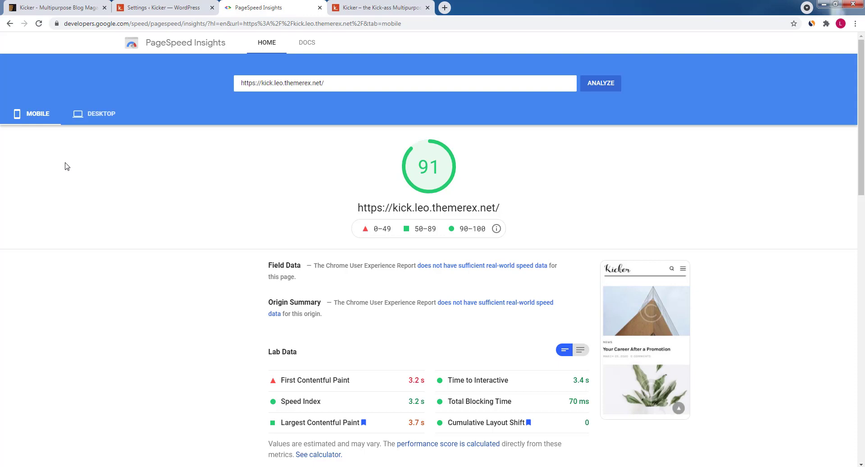
{"action": "scroll", "coordinate": [67, 166], "scroll_direction": "down", "scroll_amount": 3}
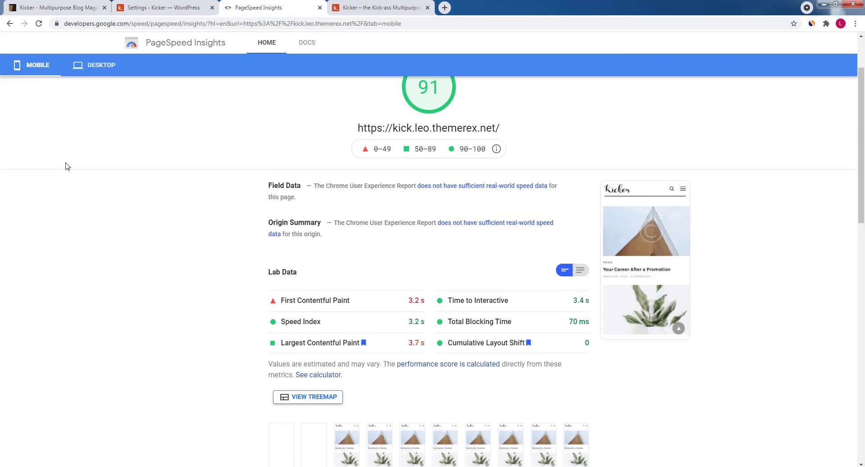
View the desktop results of the PageSpeed Insights analysis for the site's home page
{"action": "scroll", "coordinate": [68, 167], "scroll_direction": "up", "scroll_amount": 3}
{"action": "left_click", "coordinate": [95, 115]}
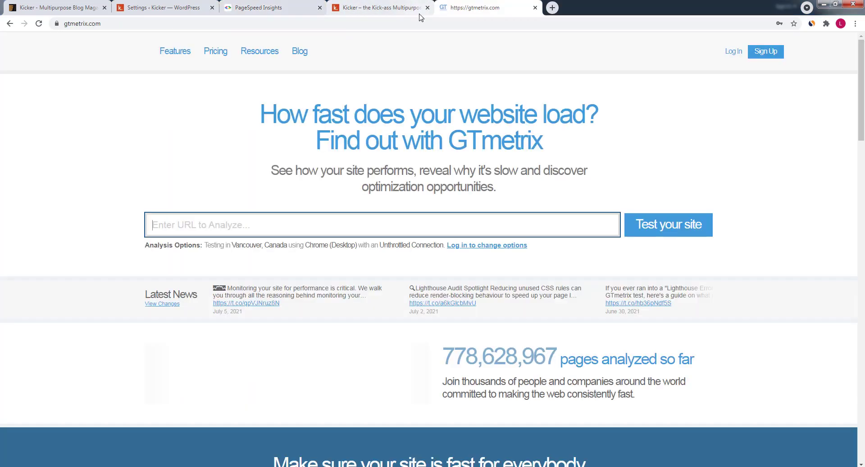
{"action": "right_click", "coordinate": [209, 227]}
{"action": "left_click", "coordinate": [234, 284]}
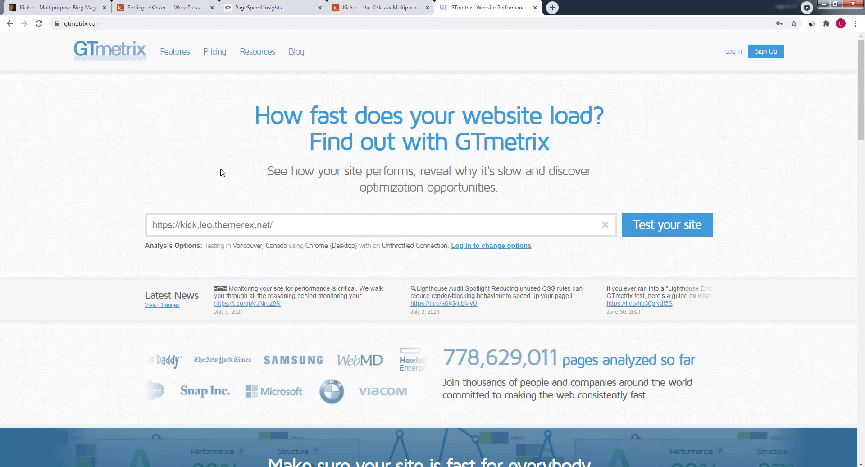
{"action": "left_click", "coordinate": [656, 228]}
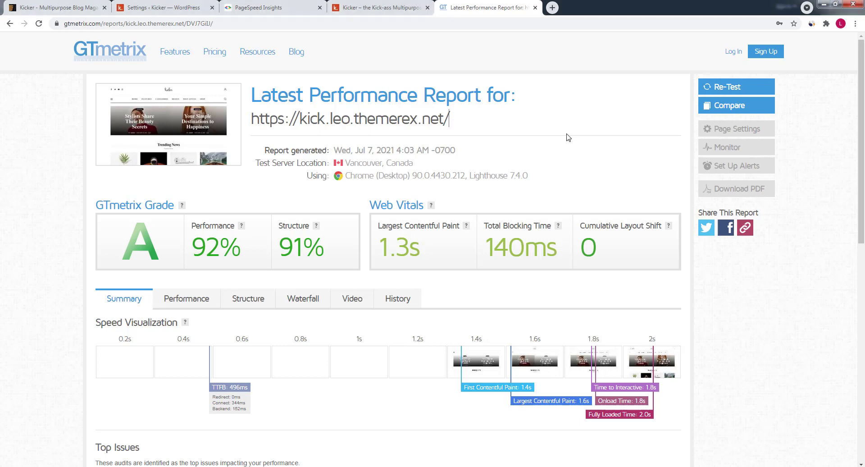
{"action": "scroll", "coordinate": [568, 137], "scroll_direction": "down", "scroll_amount": 3}
{"action": "scroll", "coordinate": [568, 137], "scroll_direction": "down", "scroll_amount": 4}
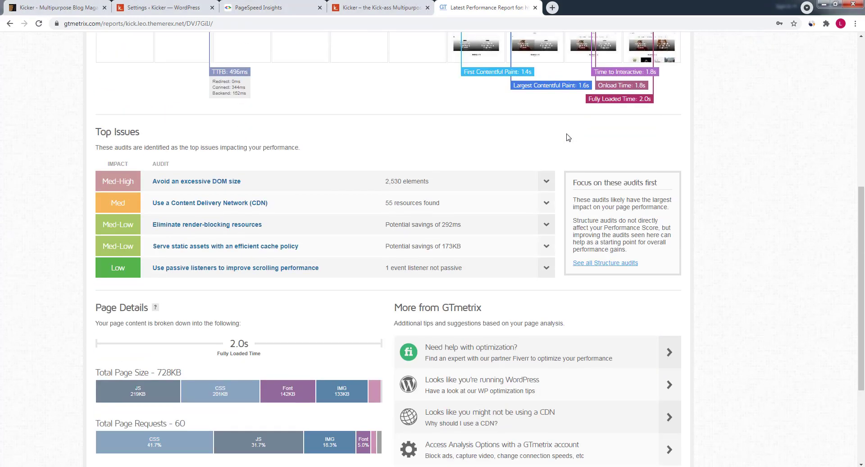
{"action": "scroll", "coordinate": [568, 138], "scroll_direction": "up", "scroll_amount": 5}
{"action": "scroll", "coordinate": [568, 138], "scroll_direction": "up", "scroll_amount": 3}
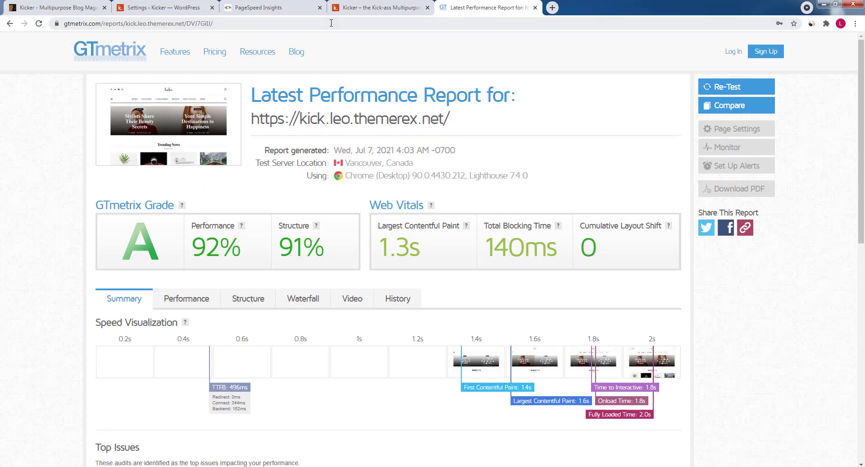
Open the "Stylists Share Their Beauty Secrets" post from the Kicker home page and copy its URL
{"action": "left_click", "coordinate": [364, 10]}
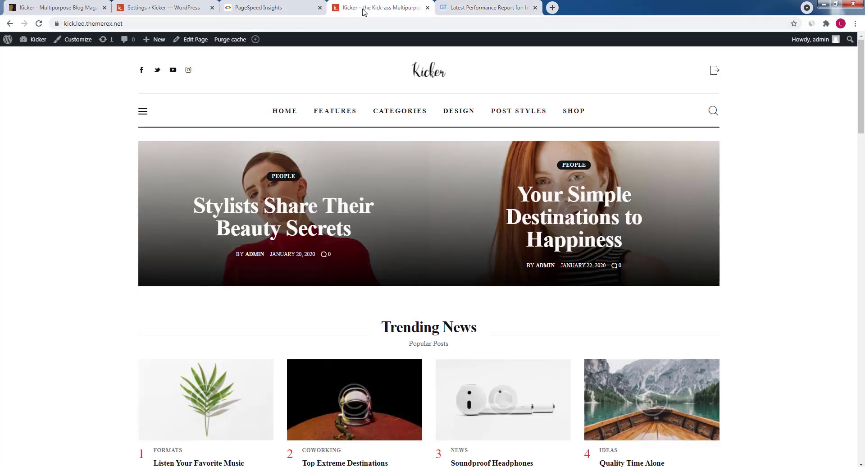
{"action": "left_click", "coordinate": [287, 213]}
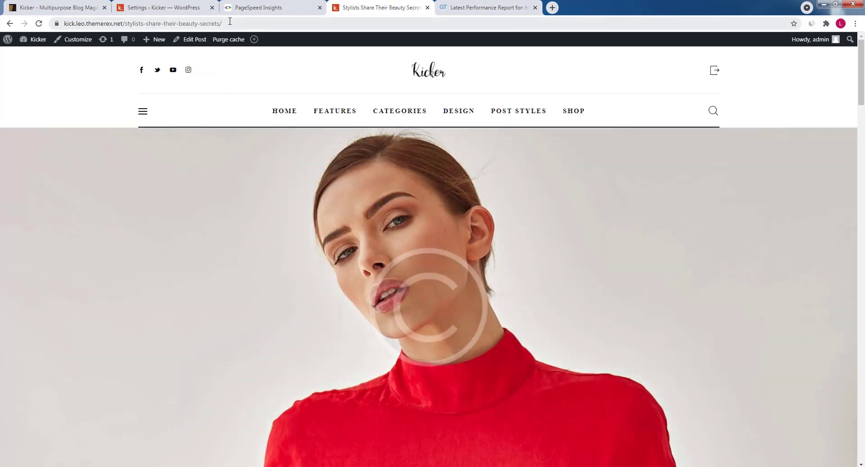
{"action": "left_click", "coordinate": [209, 24]}
{"action": "right_click", "coordinate": [208, 25]}
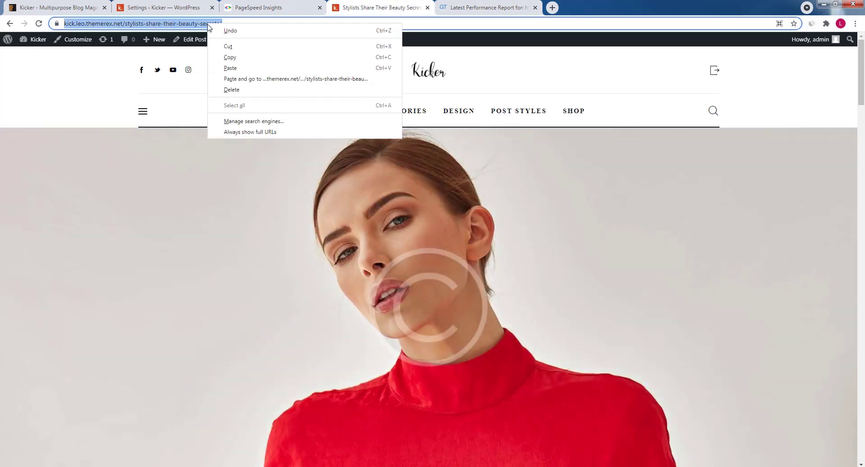
{"action": "left_click", "coordinate": [231, 58]}
Analyze the copied post URL in PageSpeed Insights and compare its mobile and desktop results
{"action": "left_click", "coordinate": [265, 8]}
{"action": "key", "text": "ctrl+v"}
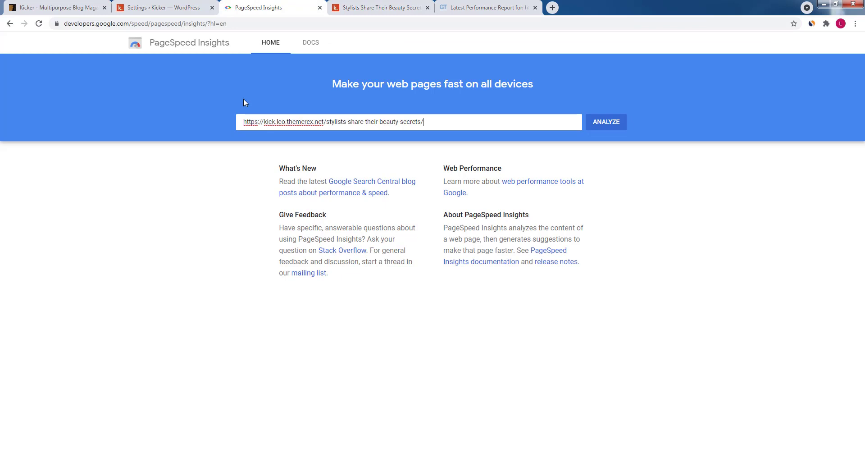
{"action": "left_click", "coordinate": [593, 131]}
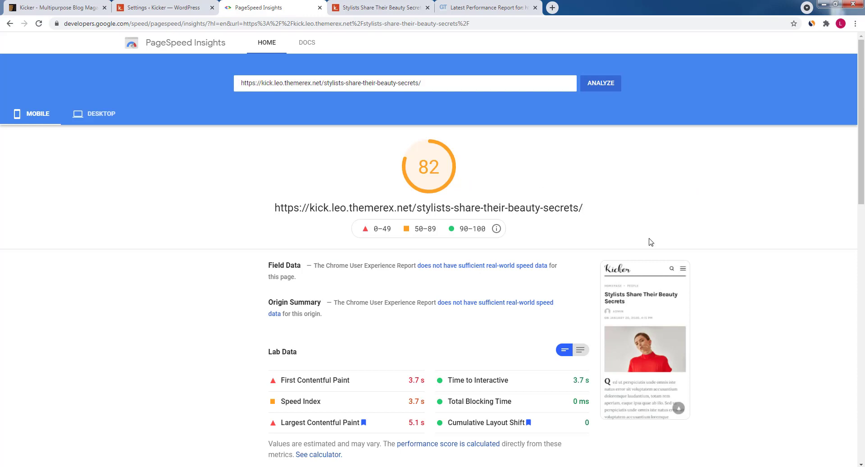
{"action": "left_click", "coordinate": [107, 118]}
{"action": "left_click", "coordinate": [59, 119]}
Record the post page's network requests in the browser's developer tools and sort them by size, largest first
{"action": "left_click", "coordinate": [356, 5]}
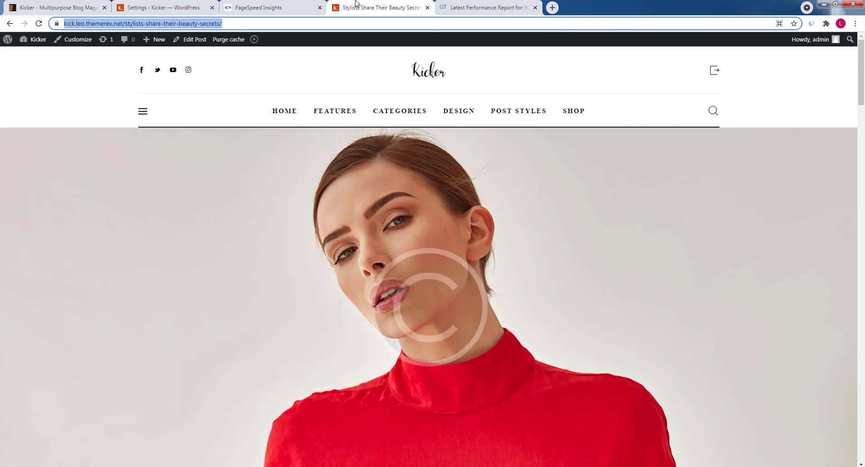
{"action": "left_click", "coordinate": [270, 162]}
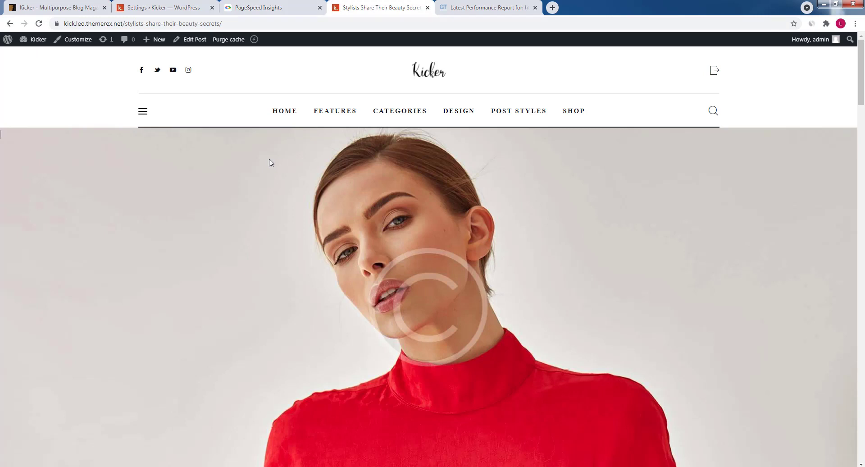
{"action": "key", "text": "F12"}
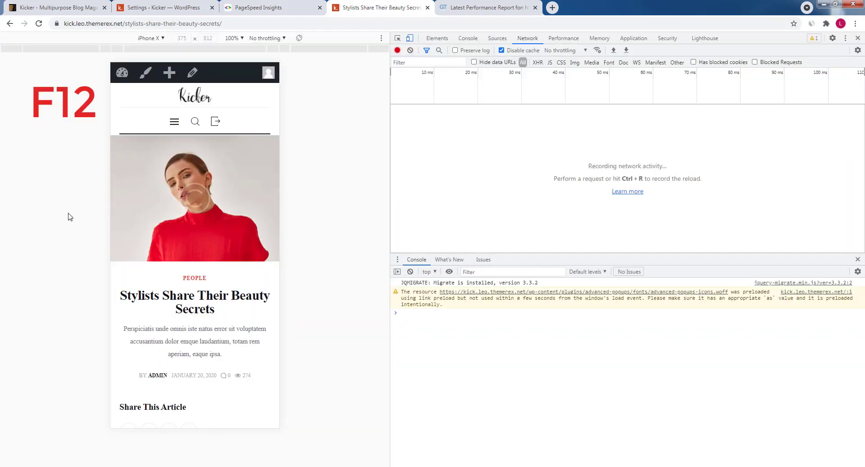
{"action": "key", "text": "ctrl+r"}
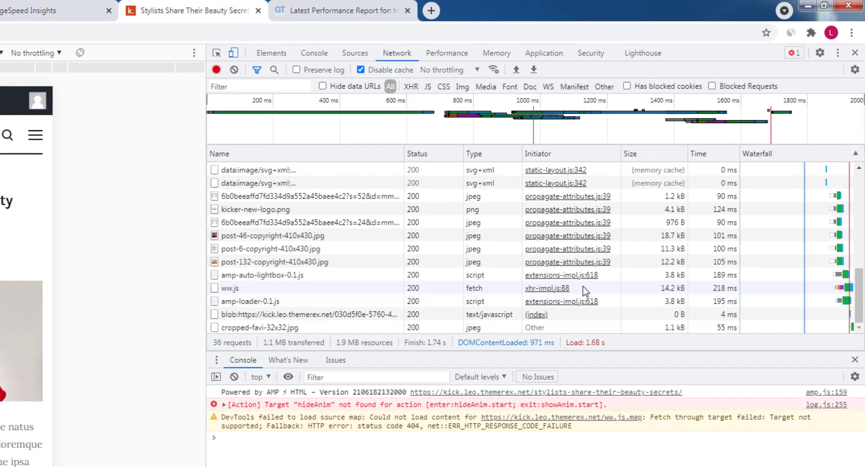
{"action": "left_click", "coordinate": [653, 155]}
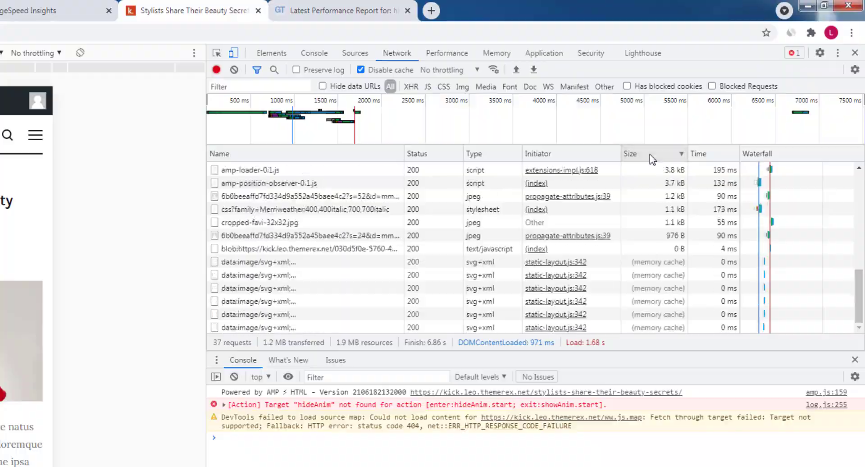
Inspect the largest requests, including post-58-copyright.jpg, post-45-copyright.jpg, post-53-copyright.jpg and v0.js, and close the request details
{"action": "left_click", "coordinate": [268, 170]}
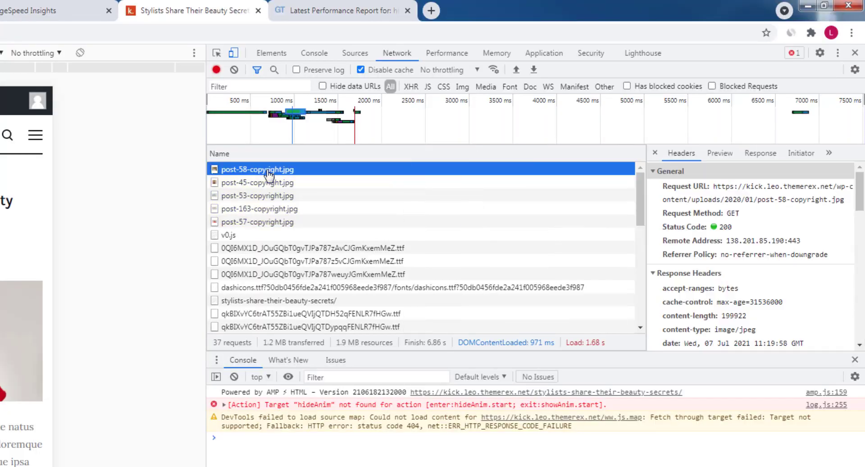
{"action": "left_click", "coordinate": [265, 184]}
{"action": "left_click", "coordinate": [264, 198]}
{"action": "left_click", "coordinate": [265, 210]}
{"action": "left_click", "coordinate": [397, 231]}
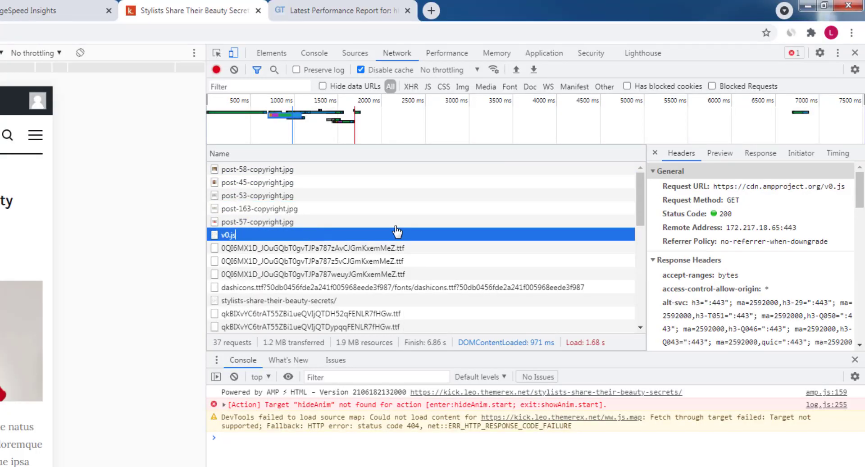
{"action": "left_click", "coordinate": [656, 152]}
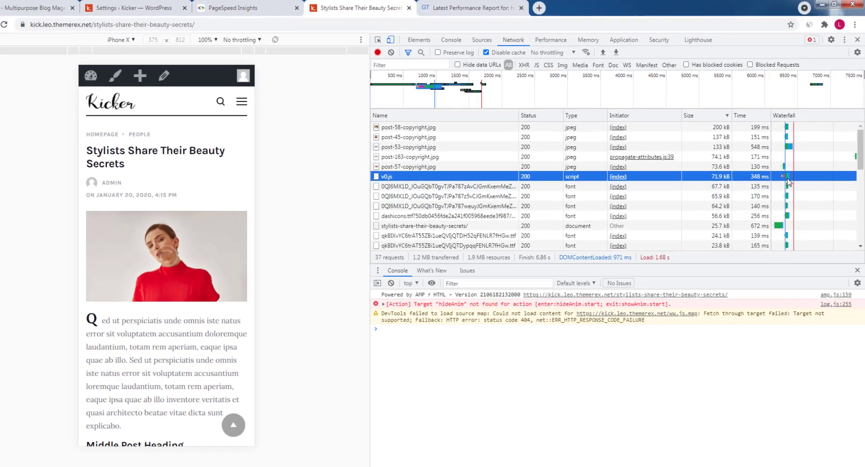
{"action": "mouse_move", "coordinate": [762, 235]}
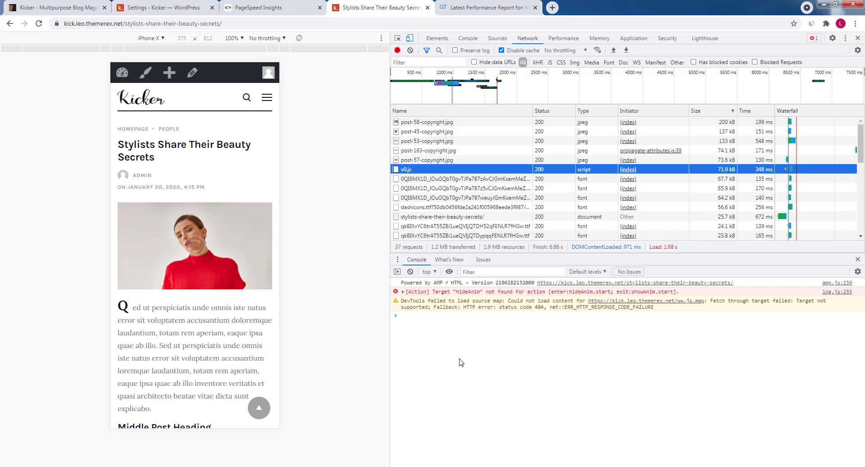
{"action": "left_click", "coordinate": [310, 173]}
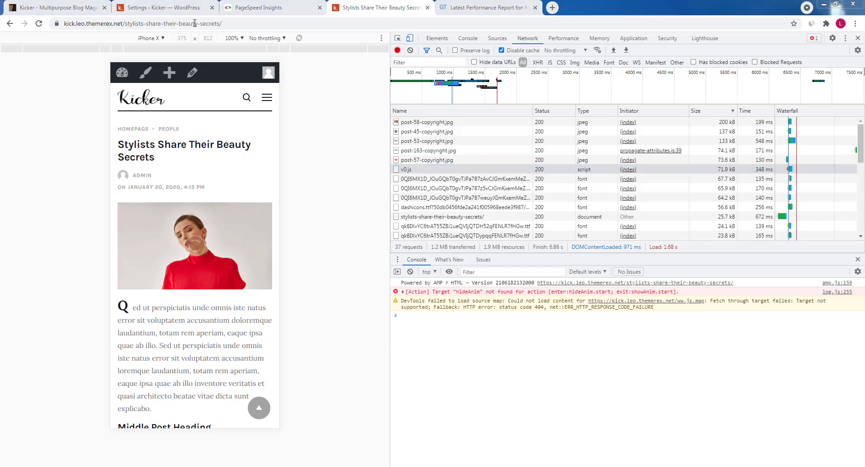
Search the WordPress media library for 58 and open the attachment details of post-58-copyright.jpg
{"action": "left_click", "coordinate": [183, 8]}
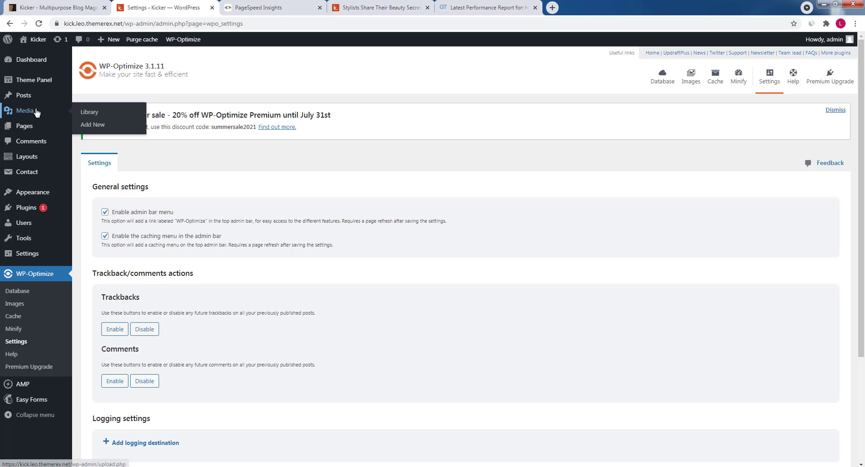
{"action": "left_click", "coordinate": [54, 118]}
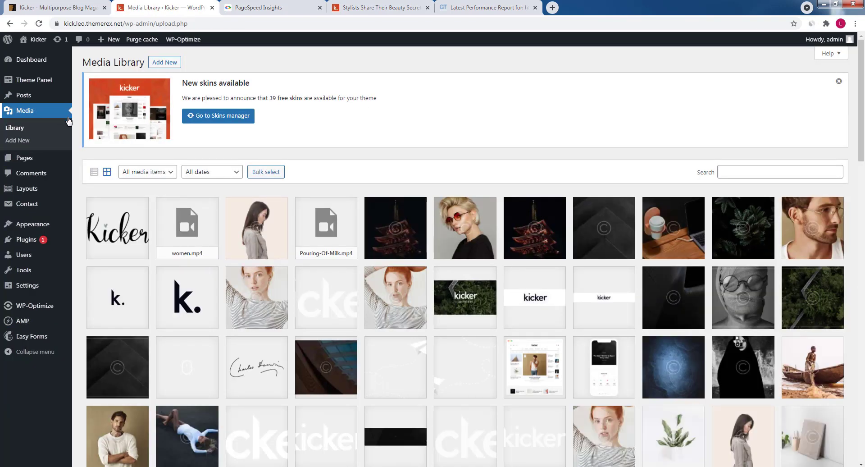
{"action": "left_click", "coordinate": [367, 12]}
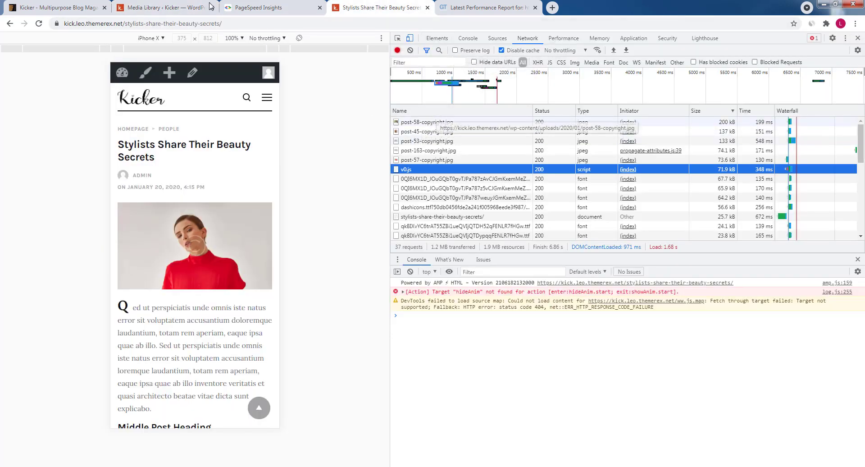
{"action": "left_click", "coordinate": [194, 8]}
{"action": "left_click", "coordinate": [738, 170]}
{"action": "type", "text": "58"}
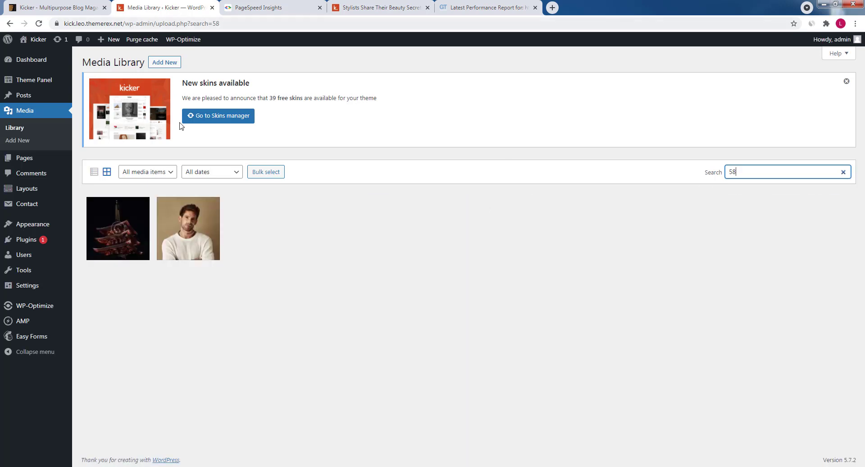
{"action": "left_click", "coordinate": [185, 232]}
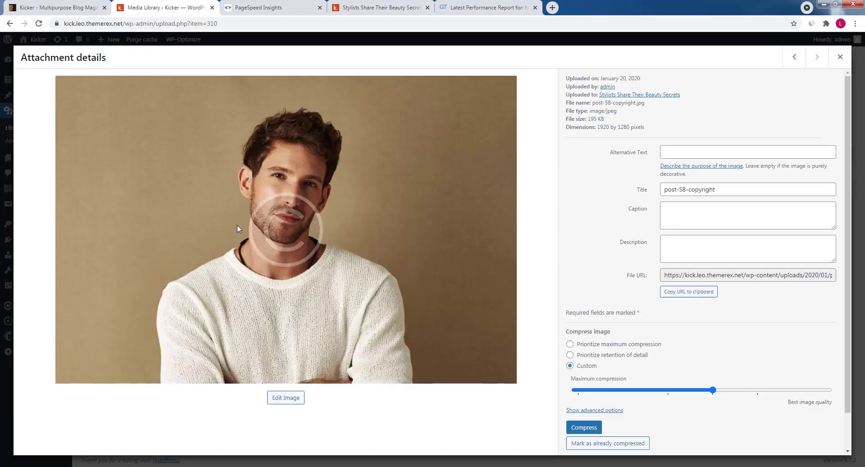
Save the post-58-copyright image to the Desktop as a JPEG and close its attachment details
{"action": "right_click", "coordinate": [323, 245]}
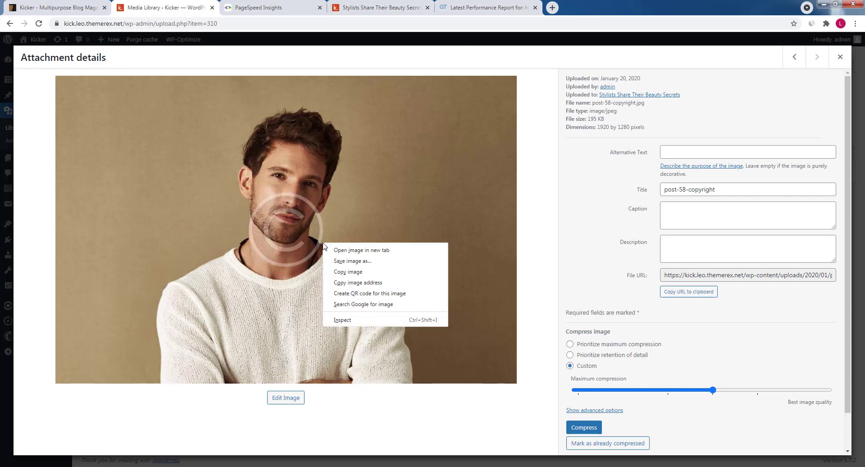
{"action": "left_click", "coordinate": [345, 261]}
{"action": "left_click", "coordinate": [225, 170]}
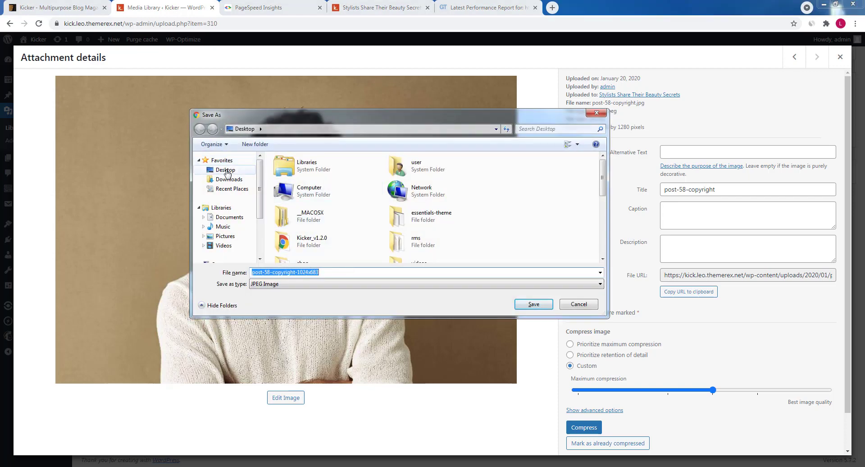
{"action": "left_click", "coordinate": [534, 304]}
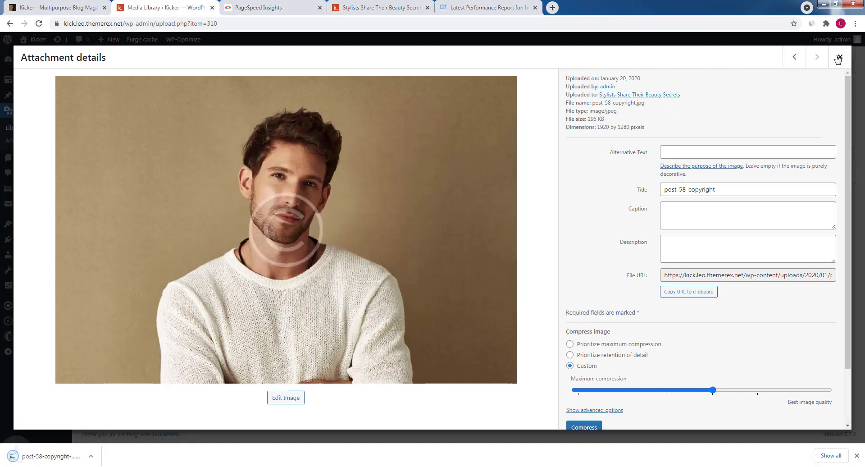
{"action": "left_click", "coordinate": [840, 57]}
Identify the second-largest image in the post's network requests, search the media library for 45 and open post-45-copyright.jpg
{"action": "left_click", "coordinate": [399, 5]}
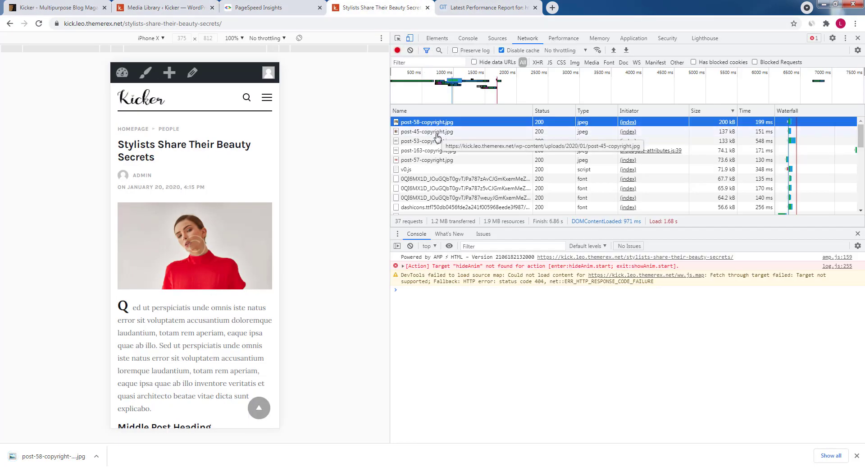
{"action": "left_click", "coordinate": [183, 5]}
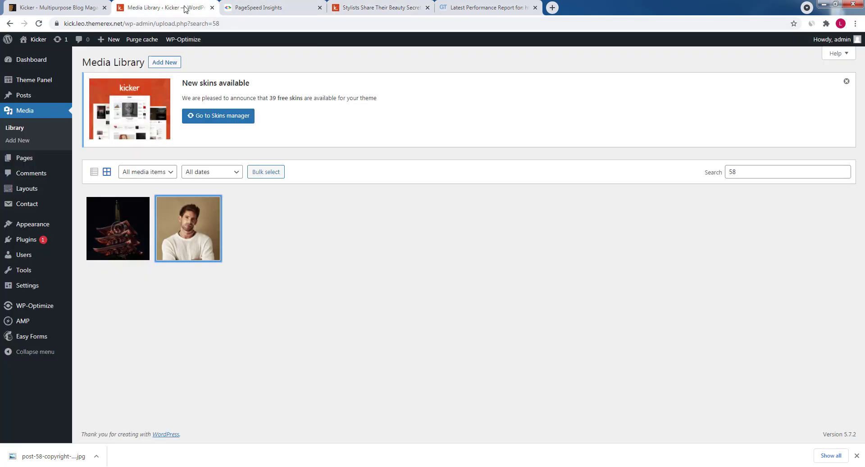
{"action": "left_click", "coordinate": [722, 172]}
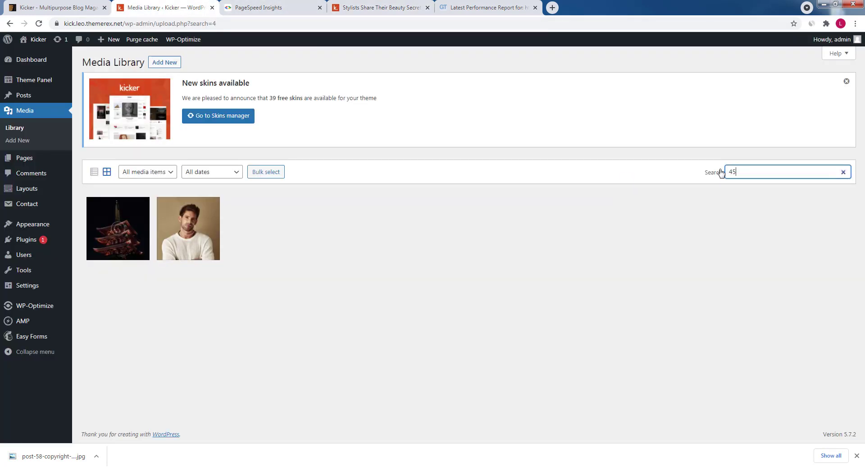
{"action": "left_click", "coordinate": [272, 228]}
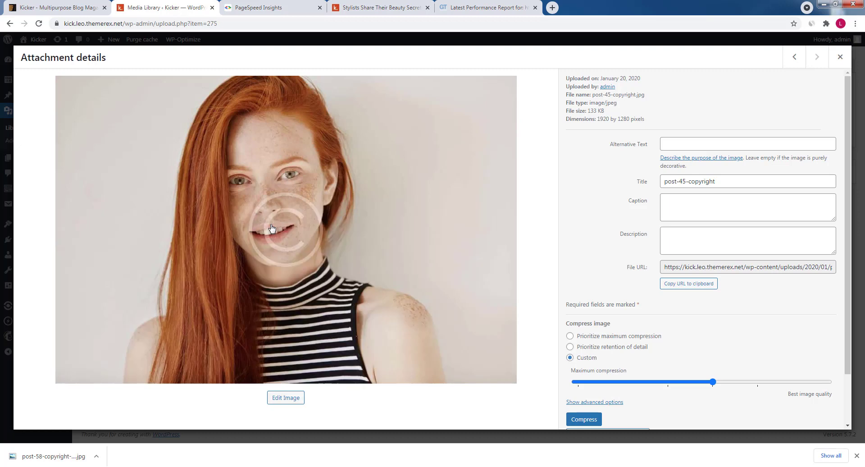
Save the post-45-copyright image to the computer and close its attachment details
{"action": "right_click", "coordinate": [259, 232]}
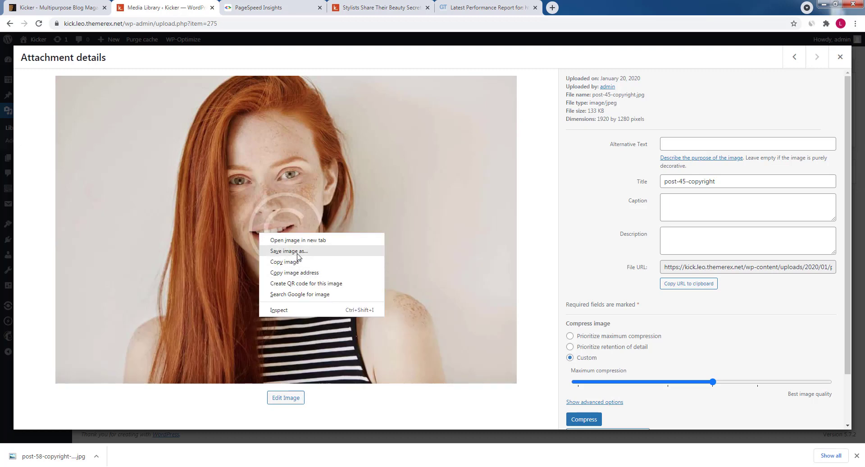
{"action": "left_click", "coordinate": [297, 257]}
{"action": "left_click", "coordinate": [534, 304]}
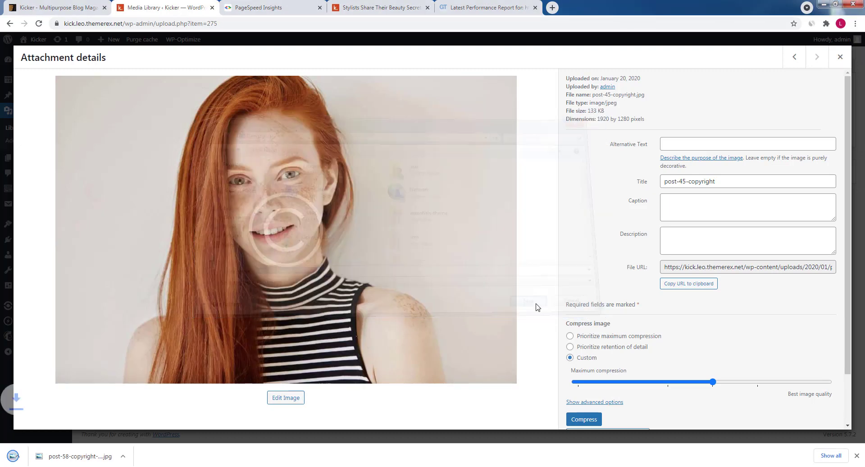
{"action": "left_click", "coordinate": [841, 57]}
Switch to Photoshop and open the downloaded post-58 and post-45 images from the desktop
{"action": "key", "text": "super+d"}
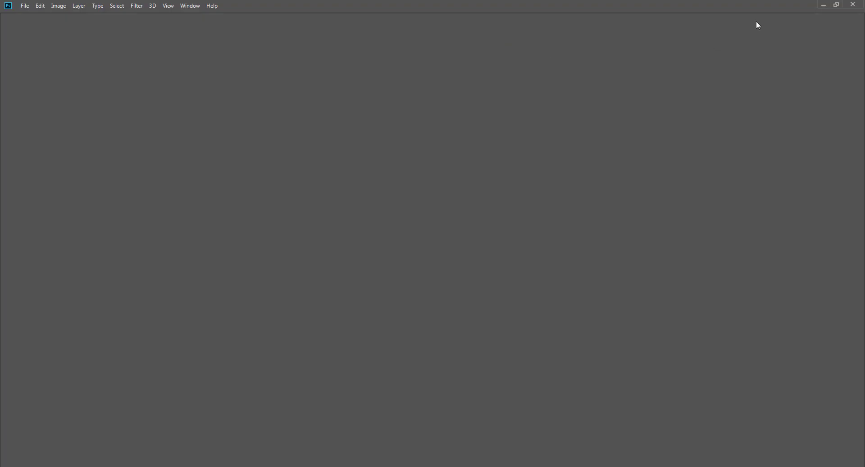
{"action": "left_click", "coordinate": [820, 4]}
{"action": "left_click_drag", "start_coordinate": [46, 185], "coordinate": [18, 113]}
{"action": "left_click_drag", "start_coordinate": [239, 287], "coordinate": [265, 138]}
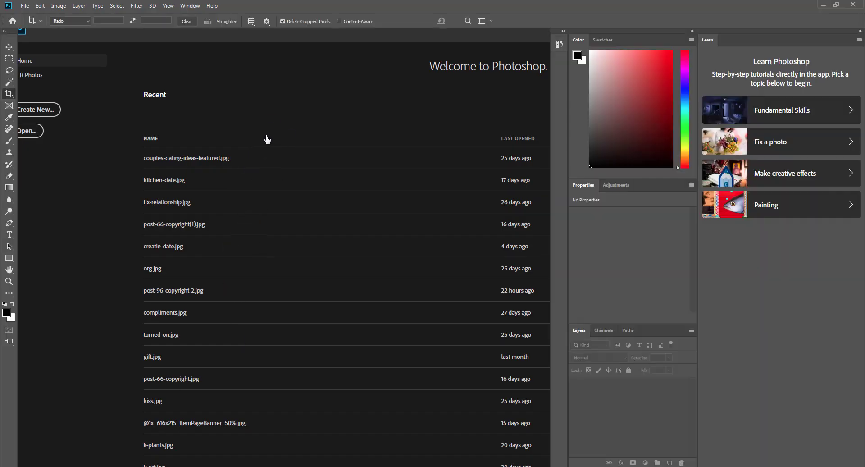
Resize the post-45 image to 800 pixels wide, save it as a medium-quality (6) JPEG and close it
{"action": "key", "text": "ctrl+alt+i"}
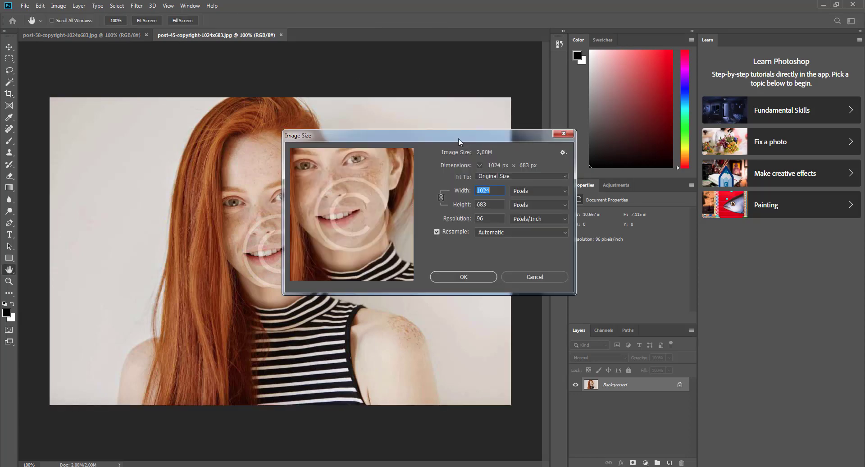
{"action": "type", "text": "800"}
{"action": "key", "text": "Return"}
{"action": "key", "text": "c"}
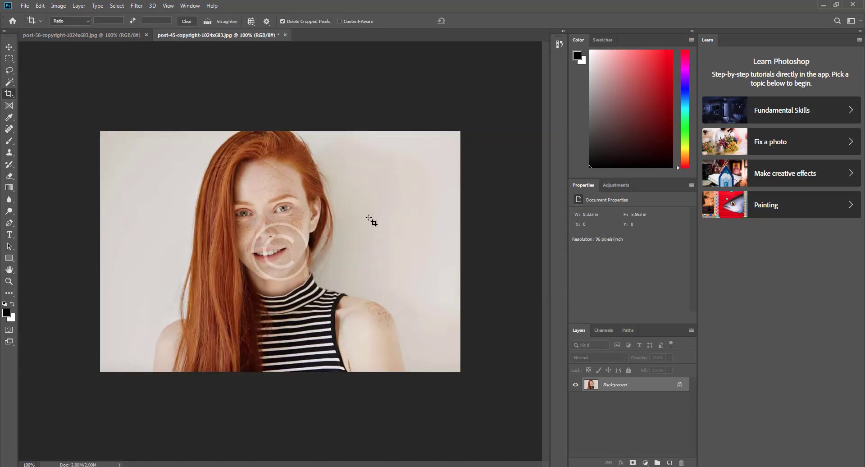
{"action": "key", "text": "ctrl+s"}
{"action": "left_click", "coordinate": [428, 182]}
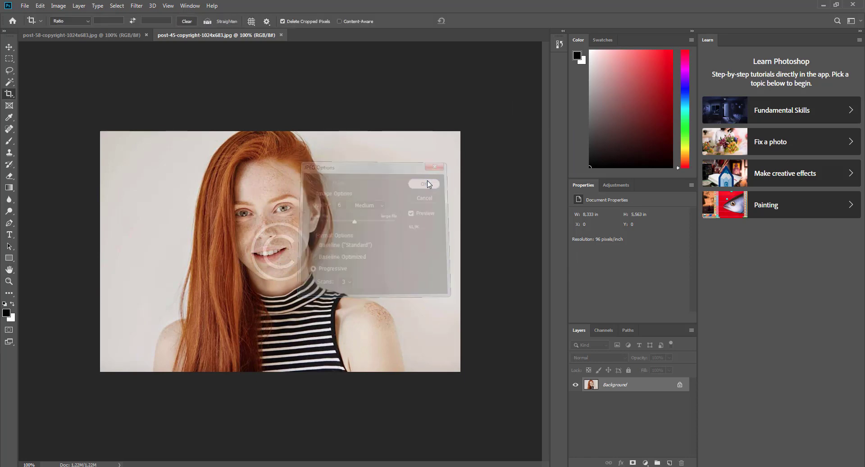
{"action": "left_click", "coordinate": [281, 35]}
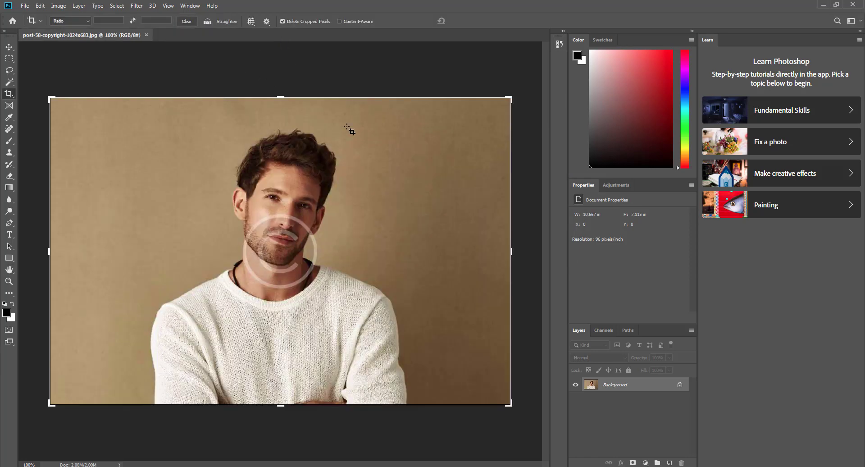
Resize the post-58 image to 800 pixels wide, save it as a medium-quality (6) progressive JPEG and close it
{"action": "key", "text": "ctrl+alt+i"}
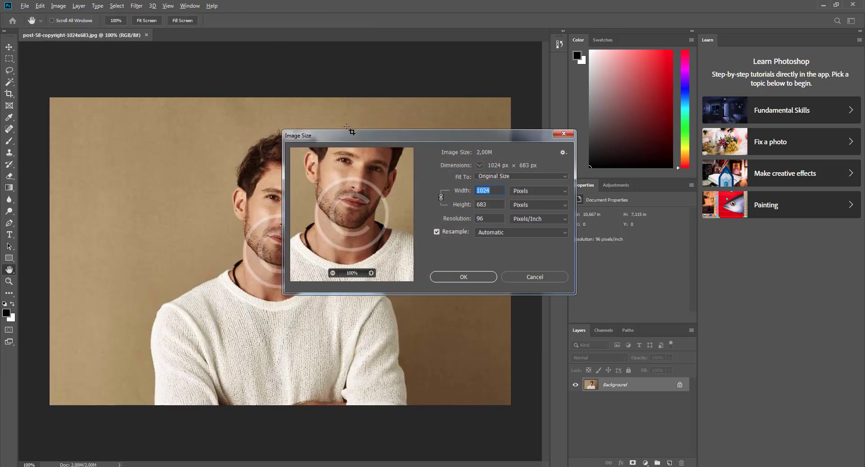
{"action": "type", "text": "800"}
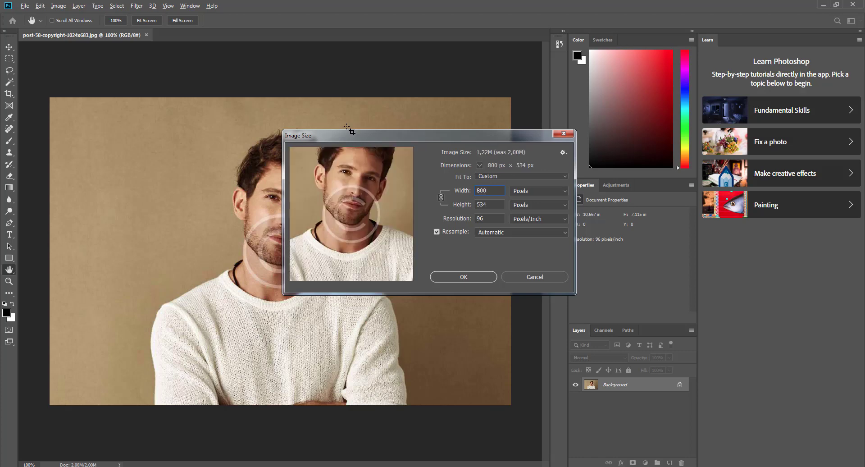
{"action": "key", "text": "Return"}
{"action": "key", "text": "ctrl+s"}
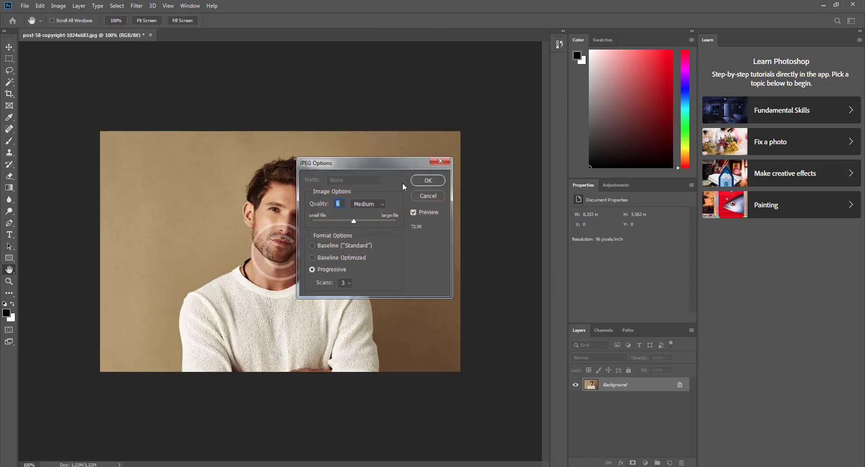
{"action": "left_click", "coordinate": [428, 180]}
{"action": "left_click", "coordinate": [147, 36]}
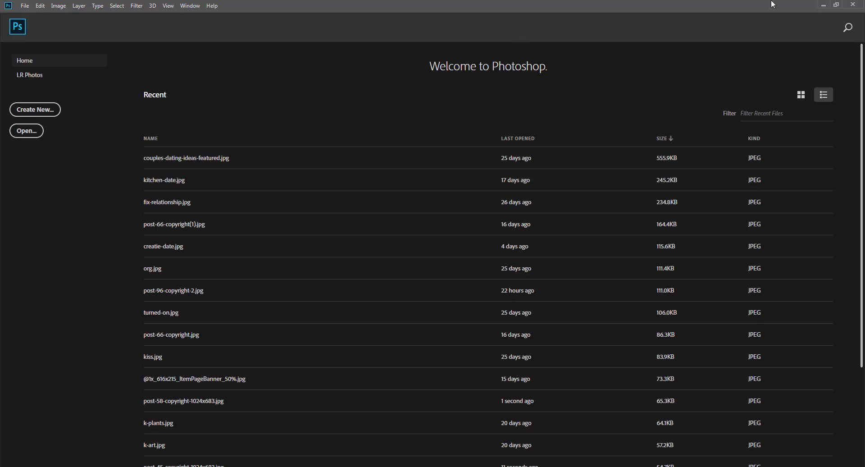
Return to the Chrome browser, search for tinypng in a new tab and open the TinyPNG website
{"action": "left_click", "coordinate": [821, 6]}
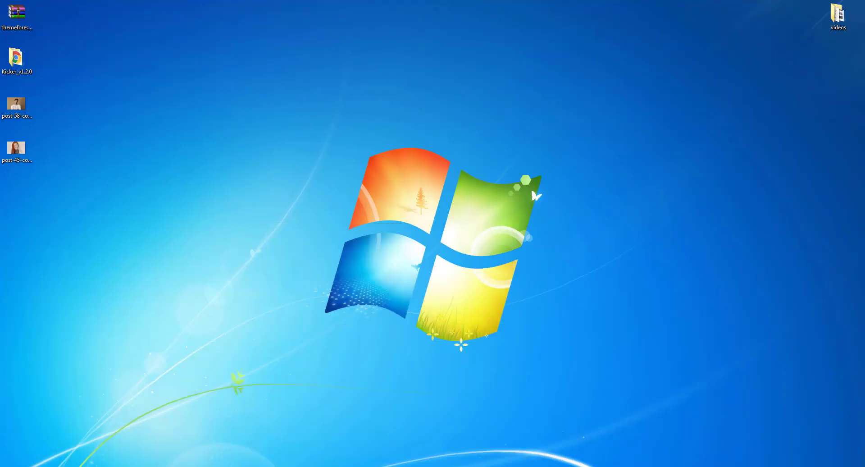
{"action": "left_click", "coordinate": [153, 381]}
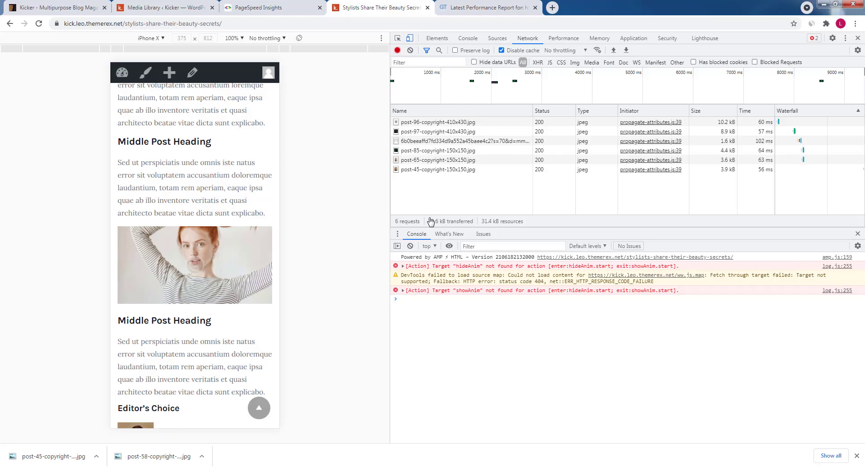
{"action": "left_click", "coordinate": [553, 7]}
{"action": "type", "text": "tinypng"}
{"action": "key", "text": "Return"}
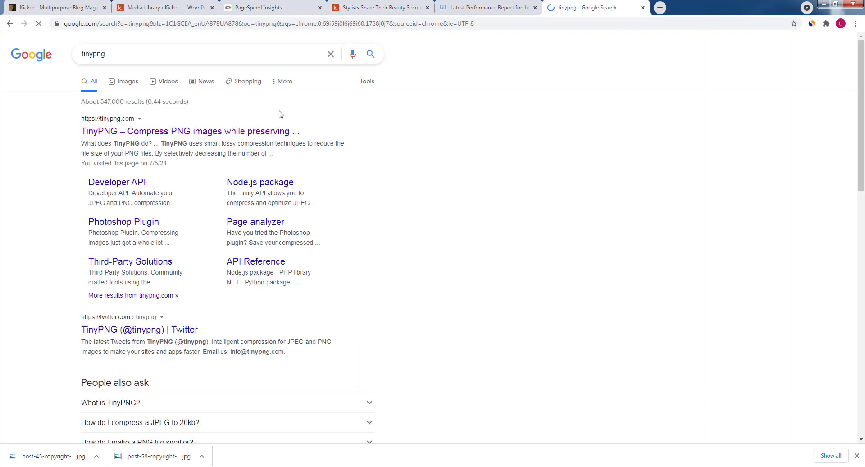
{"action": "left_click", "coordinate": [138, 132]}
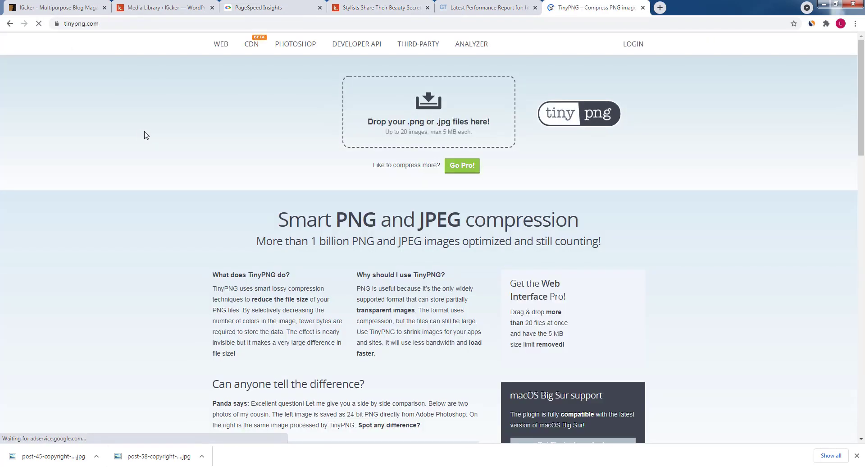
Compress both resized desktop images with TinyPNG and download all the results together
{"action": "left_click", "coordinate": [832, 7]}
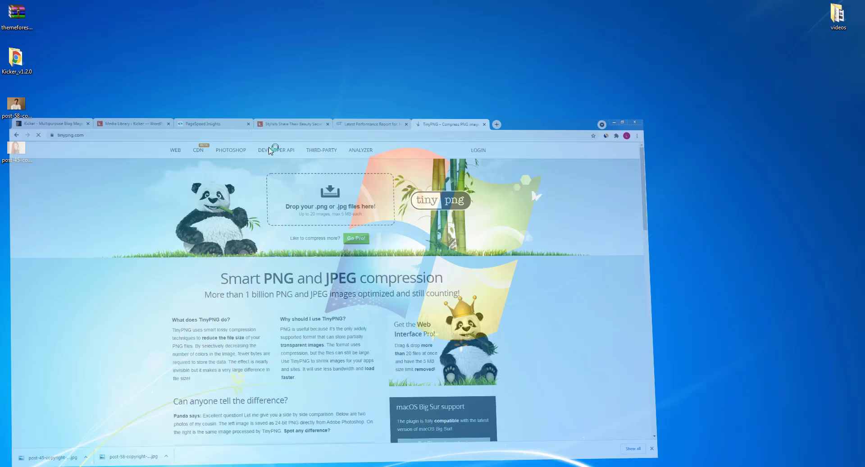
{"action": "left_click_drag", "start_coordinate": [60, 180], "coordinate": [412, 113]}
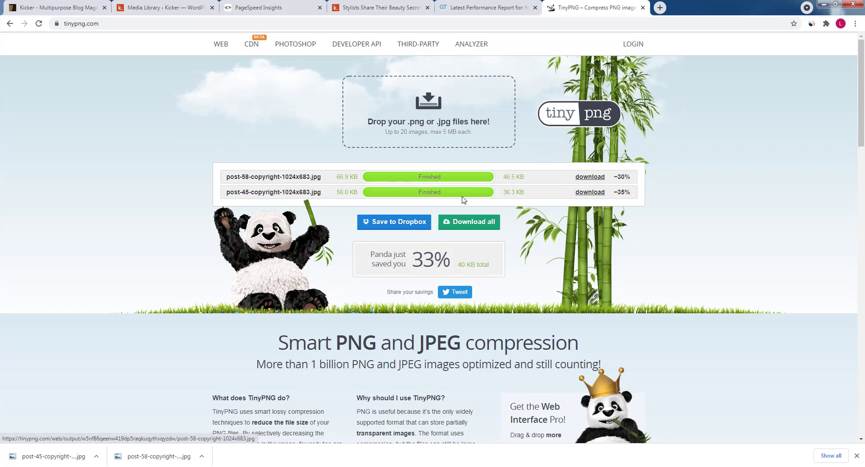
{"action": "left_click", "coordinate": [473, 222]}
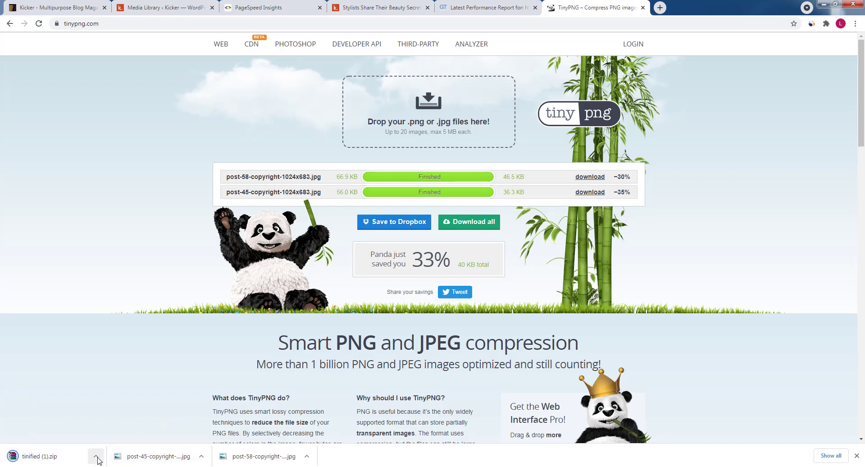
Open tinified (1).zip and extract both compressed images to the desktop, replacing the files with the same names
{"action": "left_click", "coordinate": [97, 459]}
{"action": "left_click", "coordinate": [129, 426]}
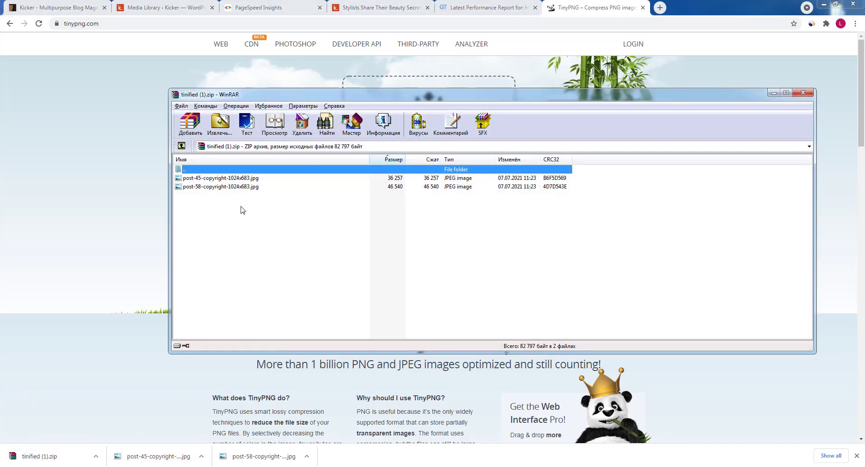
{"action": "left_click_drag", "start_coordinate": [244, 207], "coordinate": [233, 176]}
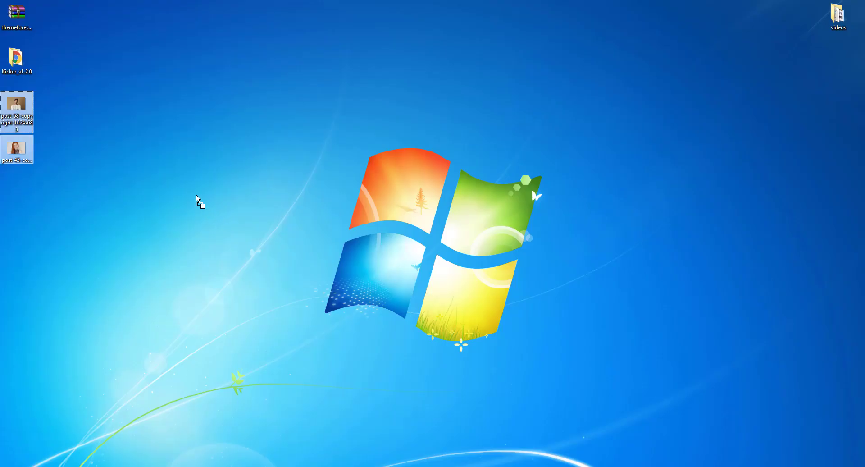
{"action": "left_click_drag", "start_coordinate": [197, 198], "coordinate": [195, 194]}
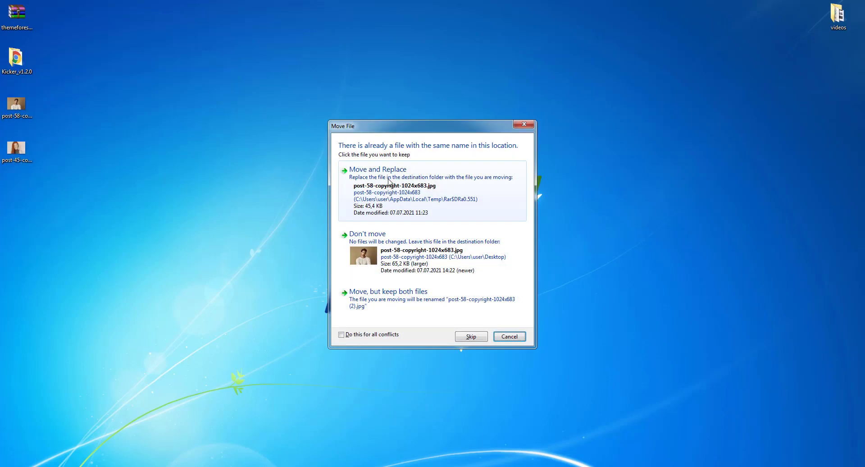
{"action": "left_click", "coordinate": [391, 182]}
{"action": "left_click_drag", "start_coordinate": [16, 106], "coordinate": [188, 106]}
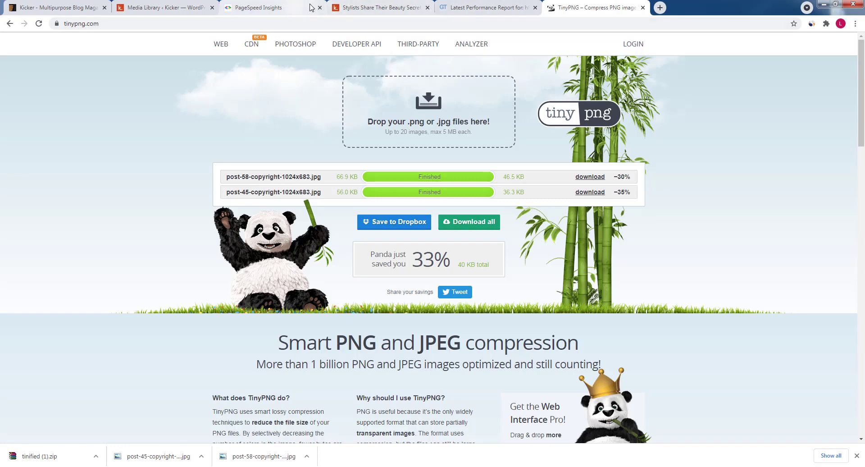
Return to the Stylists Share Their Beauty Secrets page, close the developer tools and open the post in the WordPress editor
{"action": "left_click", "coordinate": [371, 7]}
{"action": "scroll", "coordinate": [270, 90], "scroll_direction": "up", "scroll_amount": 2}
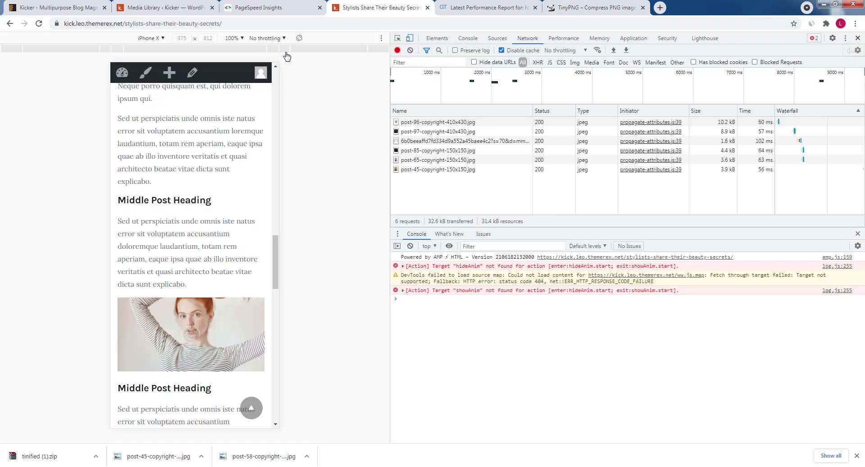
{"action": "key", "text": "F12"}
{"action": "left_click", "coordinate": [192, 43]}
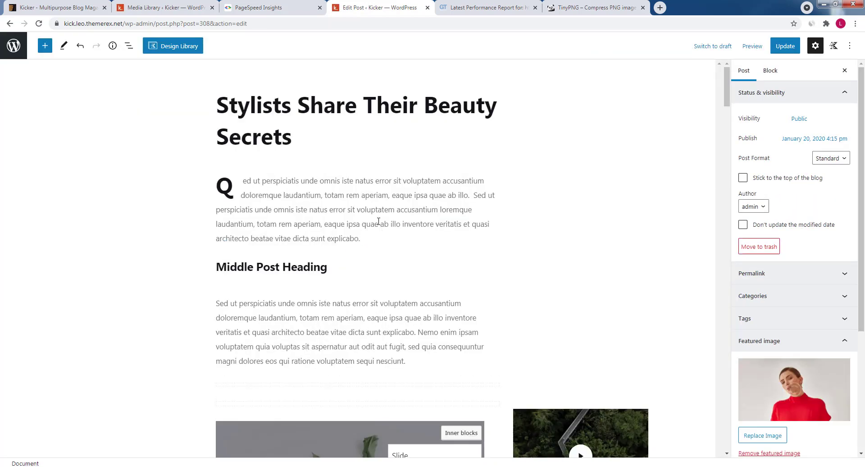
Replace the image of the slider's first slide by uploading the compressed post-58-copyright-1024x683.jpg from the desktop
{"action": "scroll", "coordinate": [378, 221], "scroll_direction": "down", "scroll_amount": 7}
{"action": "left_click", "coordinate": [346, 233]}
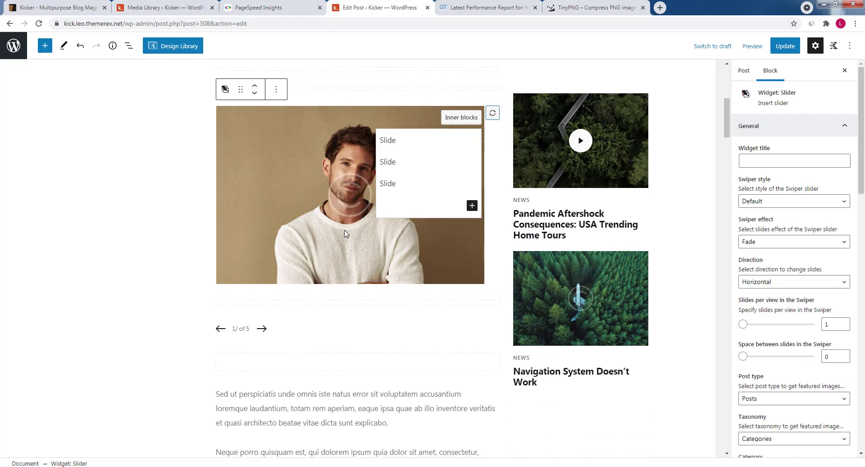
{"action": "left_click", "coordinate": [346, 233]}
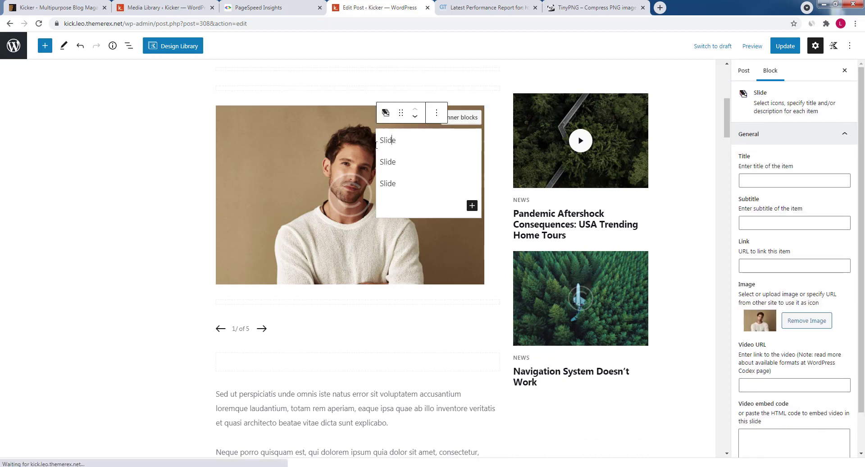
{"action": "left_click", "coordinate": [811, 321]}
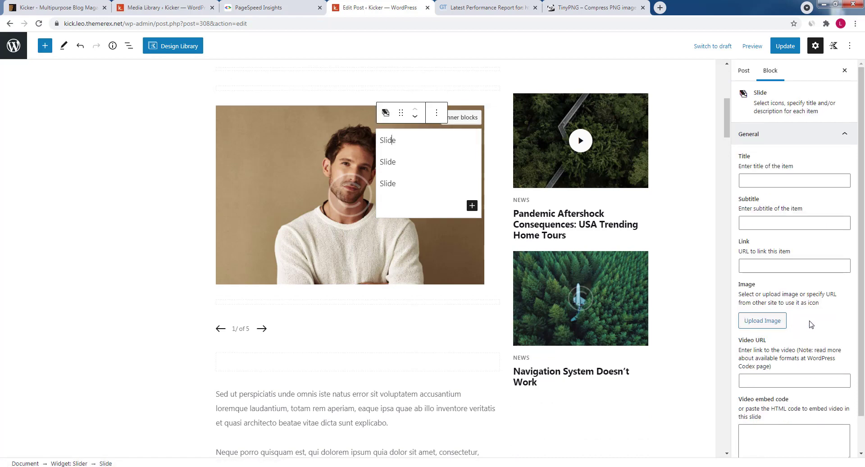
{"action": "left_click", "coordinate": [772, 321]}
{"action": "left_click", "coordinate": [39, 76]}
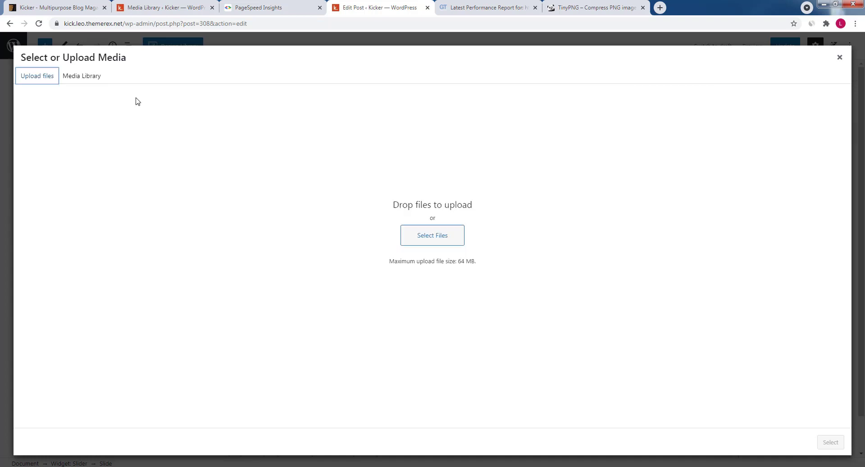
{"action": "left_click", "coordinate": [424, 229]}
{"action": "left_click", "coordinate": [431, 226]}
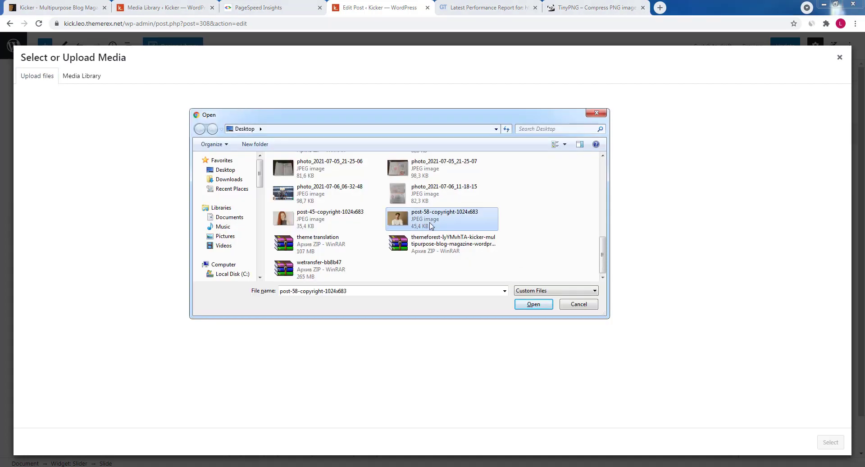
{"action": "left_click", "coordinate": [534, 304]}
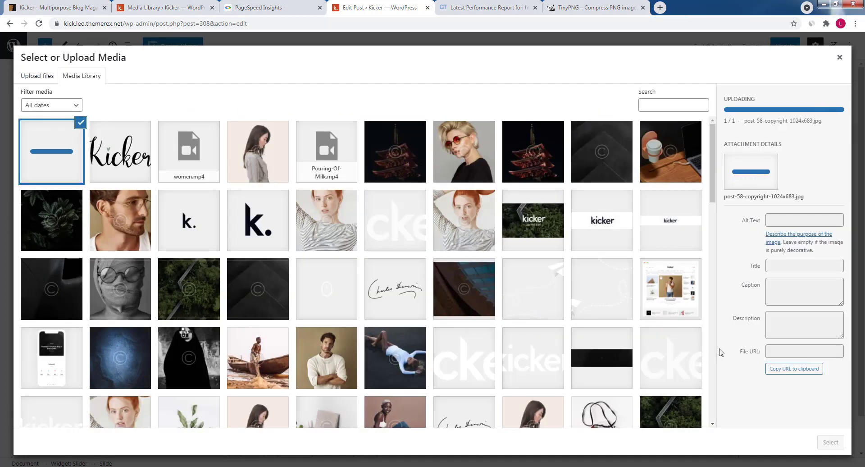
{"action": "left_click", "coordinate": [830, 442]}
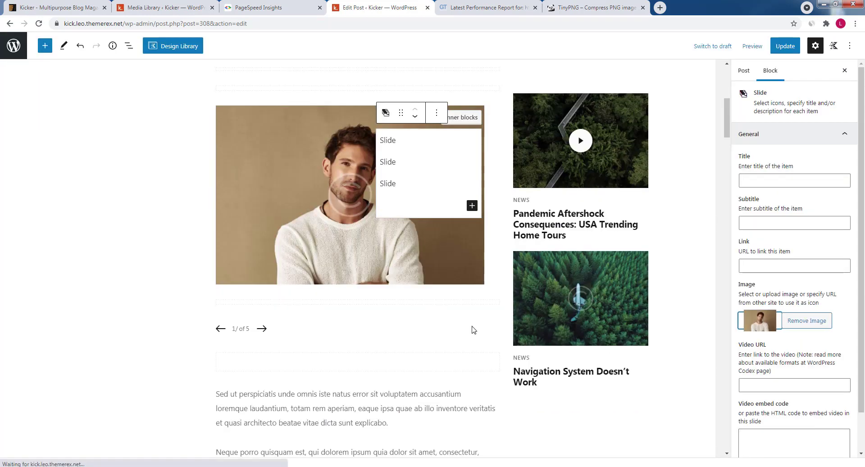
Replace the video widget's cover image by uploading the compressed post-45-copyright-1024x683.jpg from the desktop, and update the post
{"action": "scroll", "coordinate": [407, 341], "scroll_direction": "down", "scroll_amount": 5}
{"action": "scroll", "coordinate": [407, 334], "scroll_direction": "down", "scroll_amount": 10}
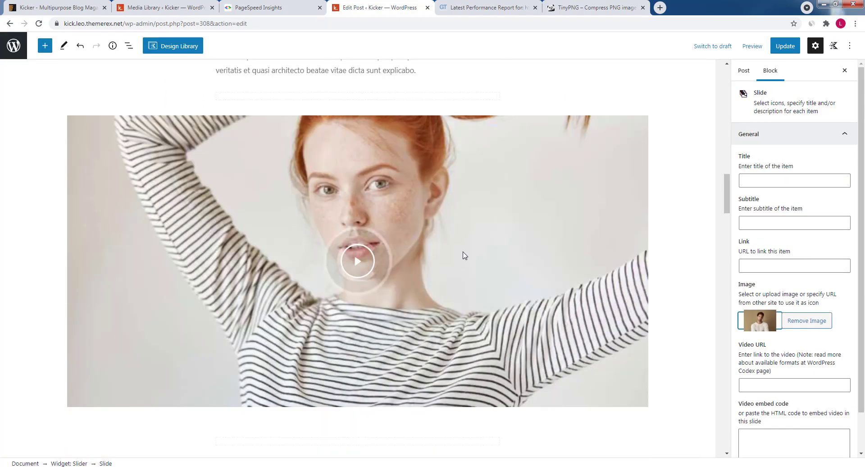
{"action": "left_click", "coordinate": [466, 256]}
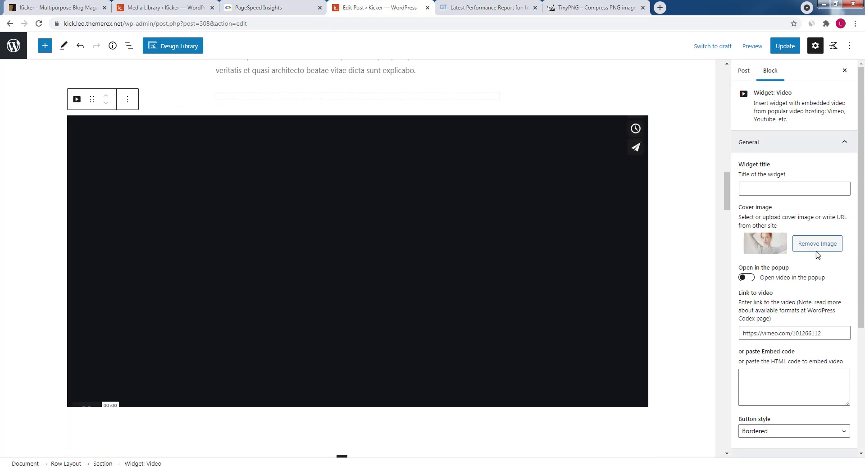
{"action": "left_click", "coordinate": [767, 246]}
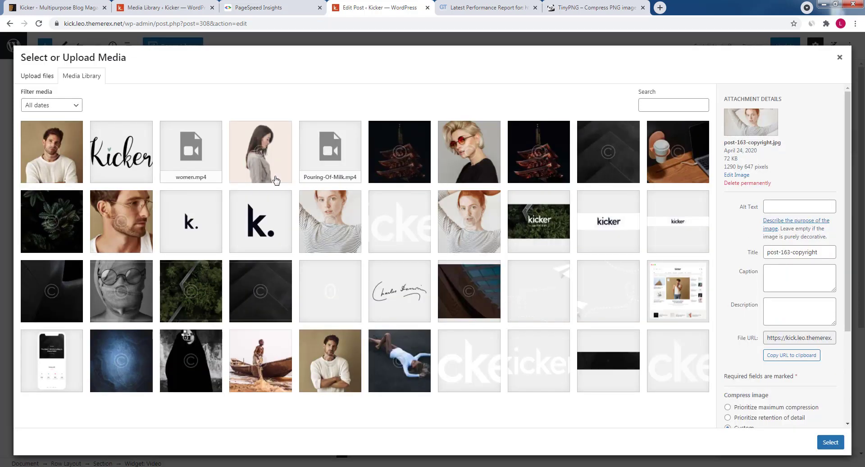
{"action": "left_click", "coordinate": [44, 78]}
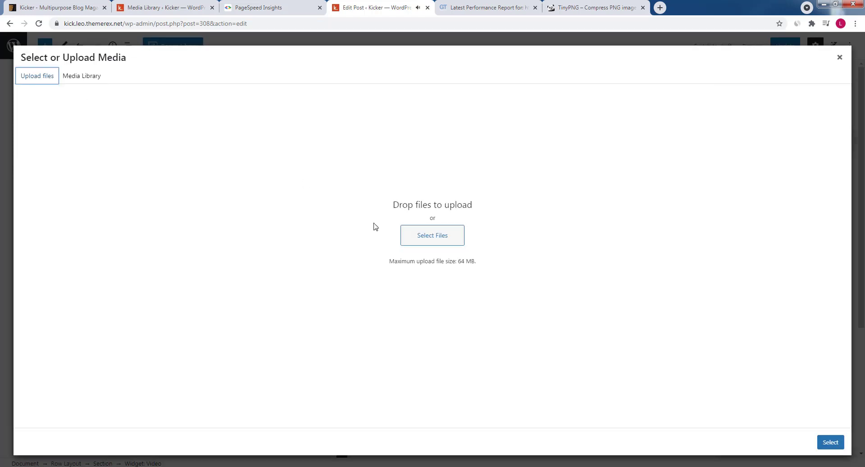
{"action": "left_click", "coordinate": [445, 239]}
{"action": "type", "text": "post-45-copyright-1024x683"}
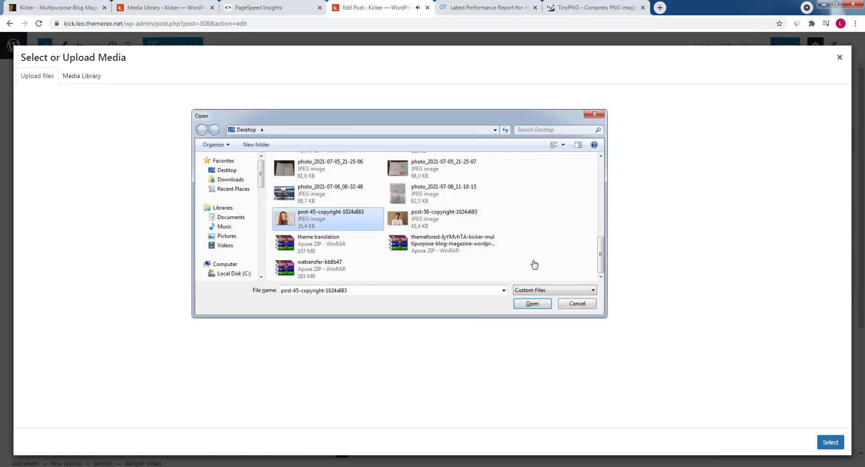
{"action": "key", "text": "Return"}
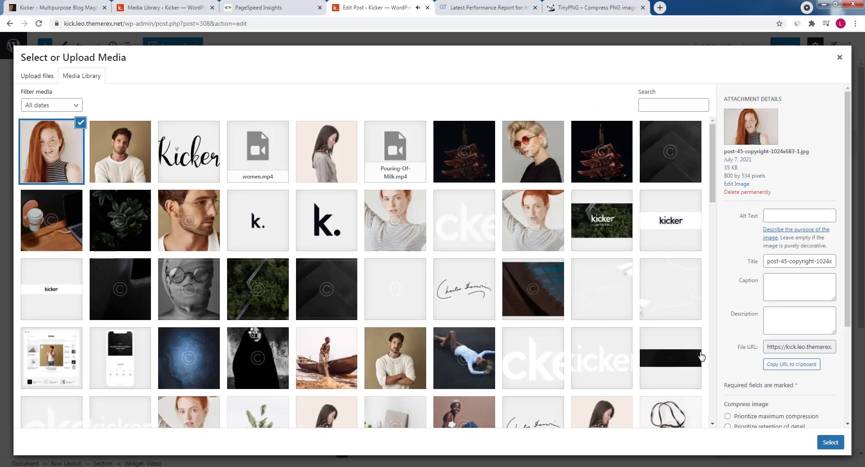
{"action": "left_click", "coordinate": [829, 443]}
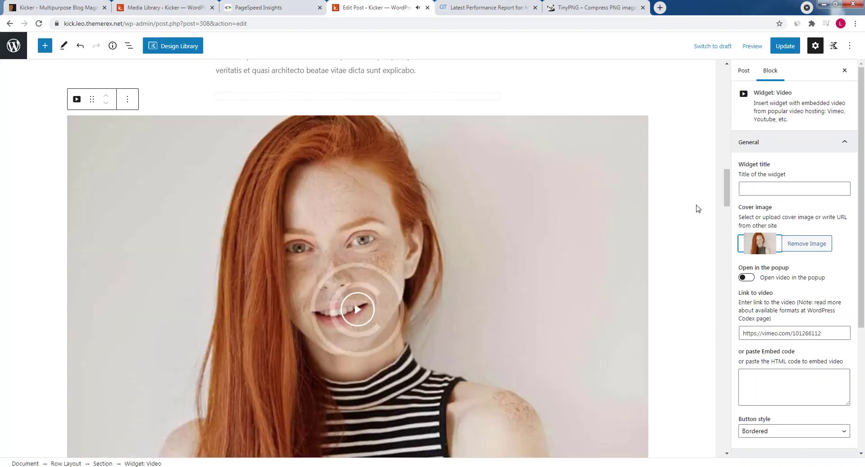
{"action": "left_click", "coordinate": [785, 46]}
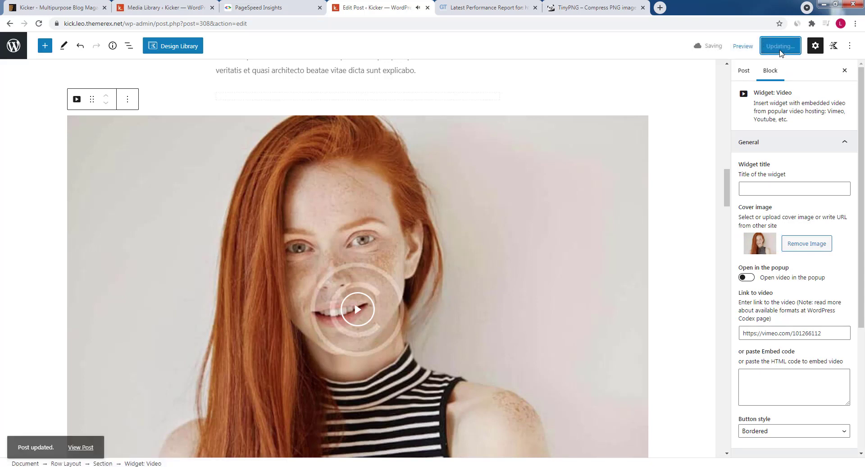
Open the updated post in a new tab and check its slider slides and the content and images further down
{"action": "middle_click", "coordinate": [81, 439]}
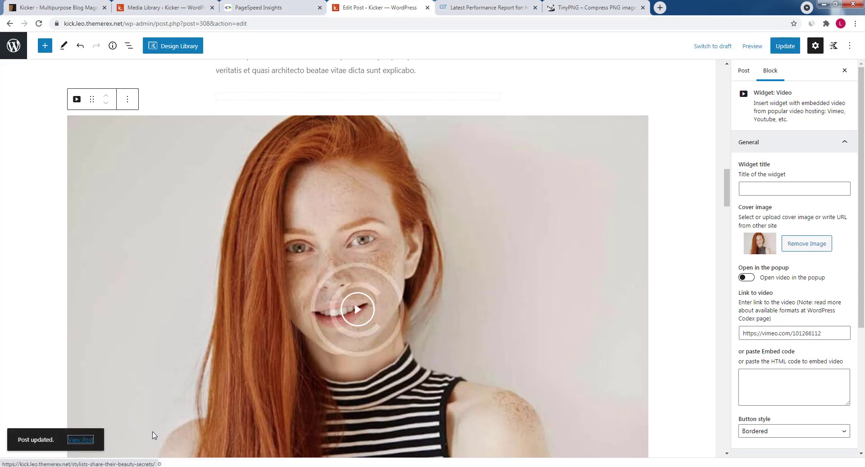
{"action": "left_click", "coordinate": [494, 13]}
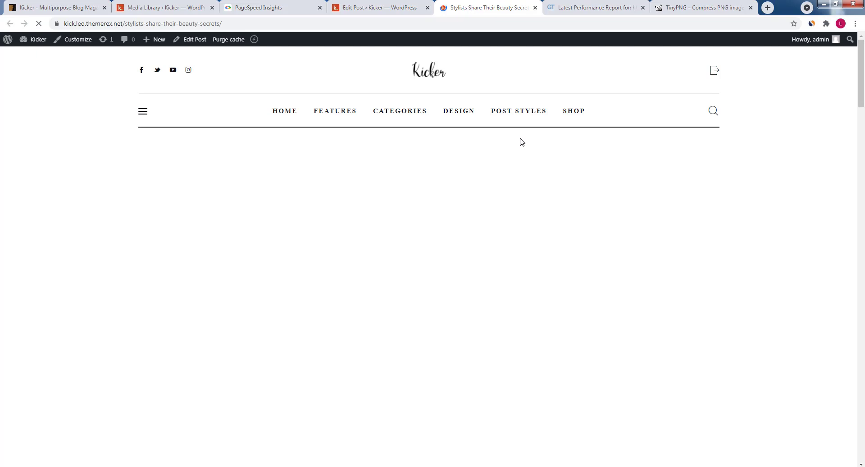
{"action": "scroll", "coordinate": [522, 141], "scroll_direction": "down", "scroll_amount": 9}
{"action": "scroll", "coordinate": [521, 140], "scroll_direction": "down", "scroll_amount": 8}
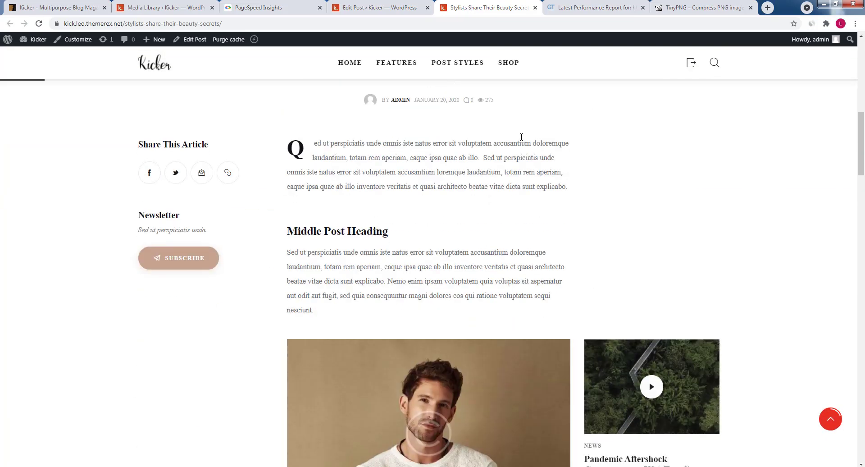
{"action": "left_click_drag", "start_coordinate": [392, 257], "coordinate": [325, 259]}
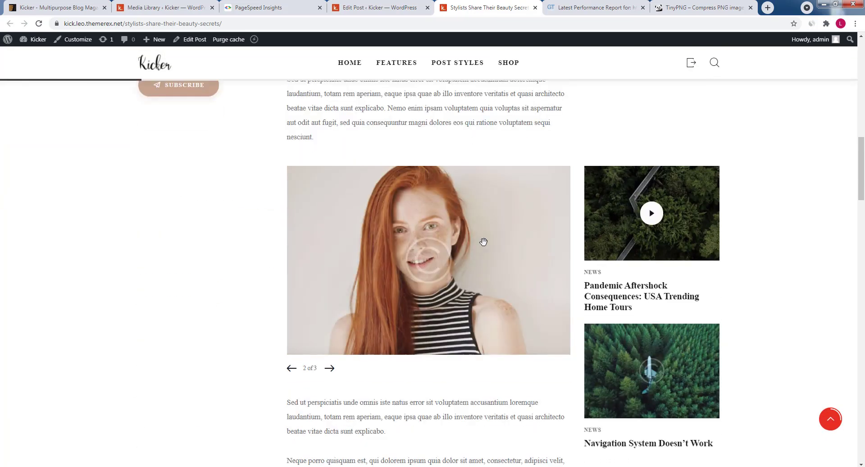
{"action": "left_click_drag", "start_coordinate": [388, 245], "coordinate": [274, 257]}
{"action": "scroll", "coordinate": [234, 230], "scroll_direction": "down", "scroll_amount": 5}
{"action": "scroll", "coordinate": [240, 217], "scroll_direction": "down", "scroll_amount": 13}
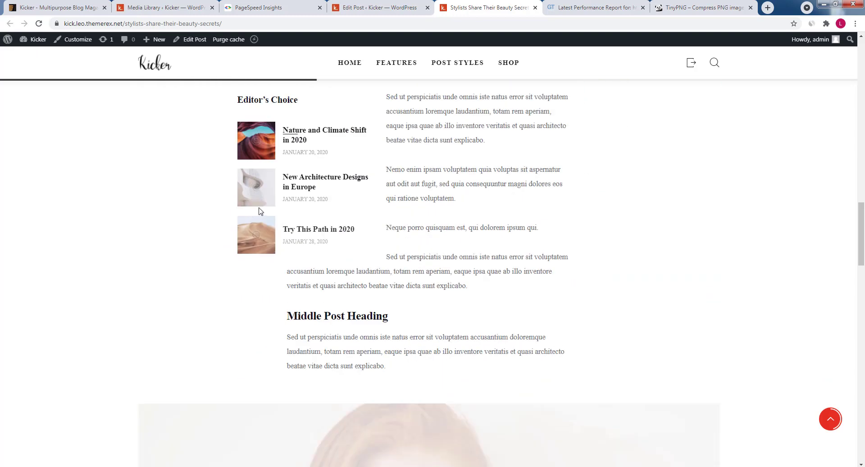
{"action": "scroll", "coordinate": [392, 253], "scroll_direction": "down", "scroll_amount": 8}
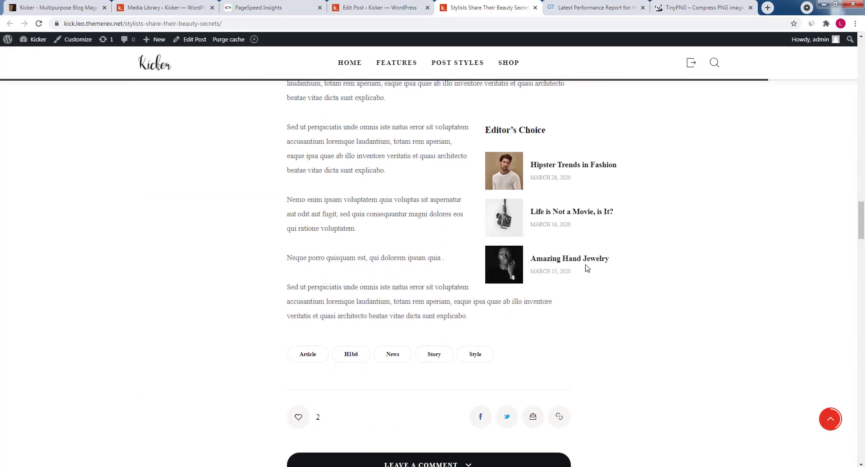
Rerun the PageSpeed Insights analysis of the Stylists Share Their Beauty Secrets page and review the mobile and desktop results
{"action": "left_click", "coordinate": [267, 4]}
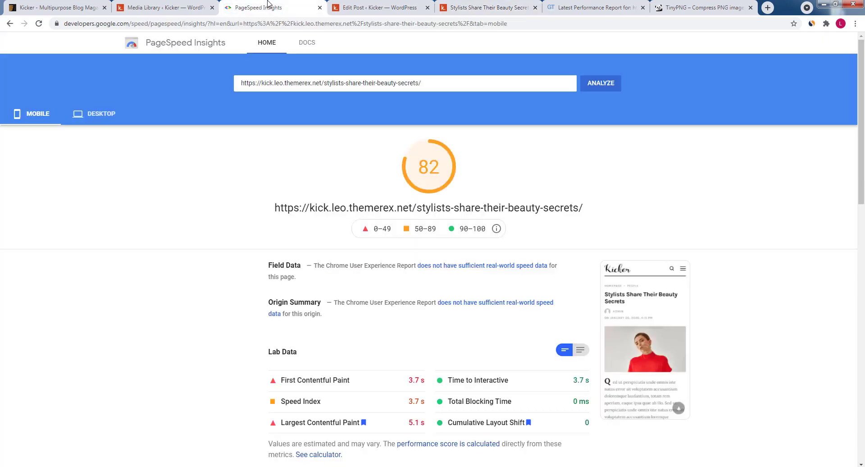
{"action": "left_click", "coordinate": [605, 87]}
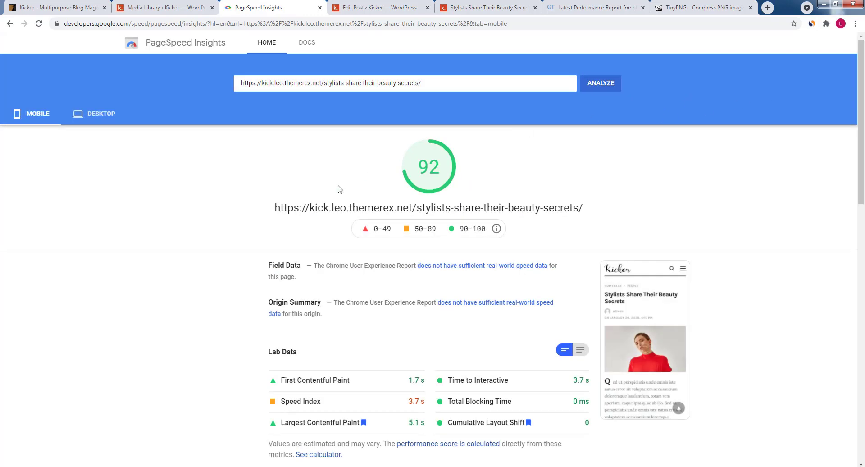
{"action": "scroll", "coordinate": [289, 211], "scroll_direction": "down", "scroll_amount": 3}
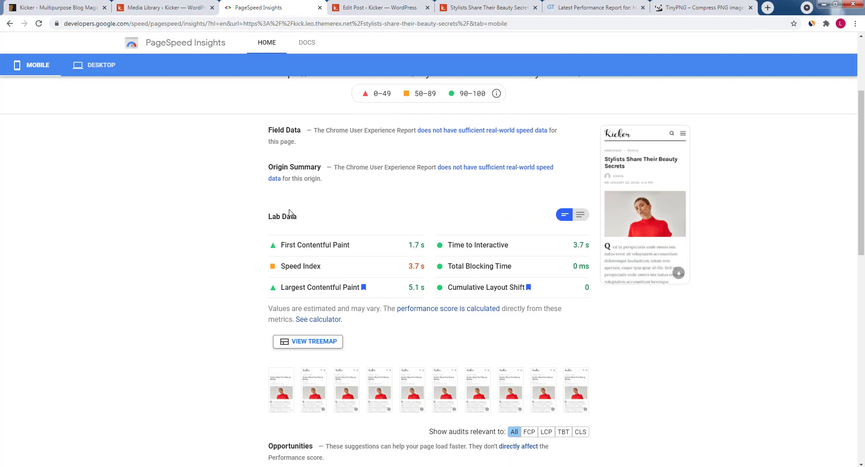
{"action": "scroll", "coordinate": [649, 386], "scroll_direction": "up", "scroll_amount": 3}
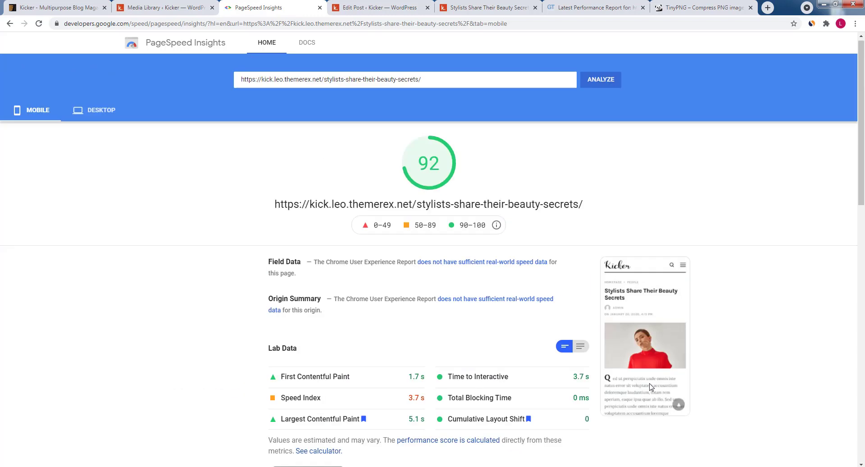
{"action": "left_click", "coordinate": [99, 116]}
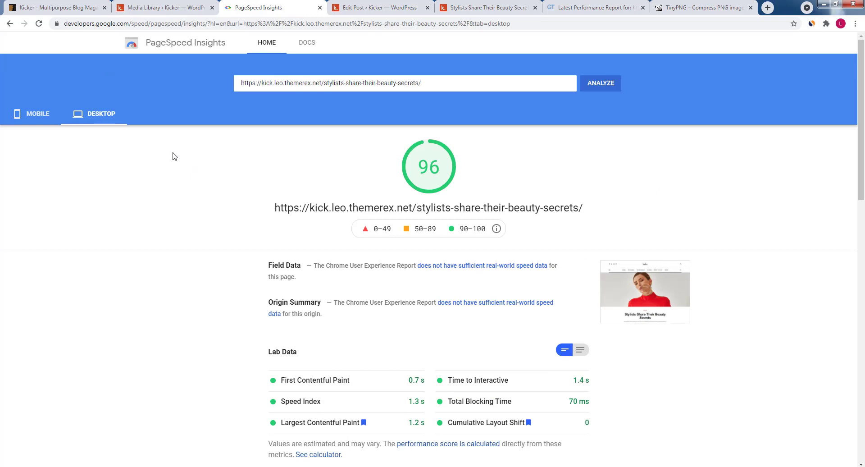
{"action": "scroll", "coordinate": [176, 160], "scroll_direction": "down", "scroll_amount": 3}
{"action": "scroll", "coordinate": [175, 160], "scroll_direction": "up", "scroll_amount": 3}
Return to the Kicker theme's ThemeForest page and look through its item description down to the speed test section
{"action": "left_click", "coordinate": [49, 6]}
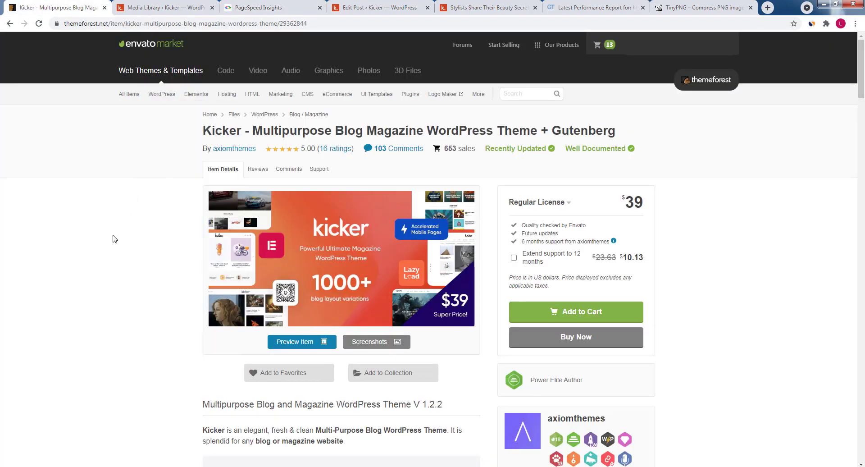
{"action": "scroll", "coordinate": [112, 241], "scroll_direction": "down", "scroll_amount": 4}
{"action": "scroll", "coordinate": [113, 242], "scroll_direction": "down", "scroll_amount": 3}
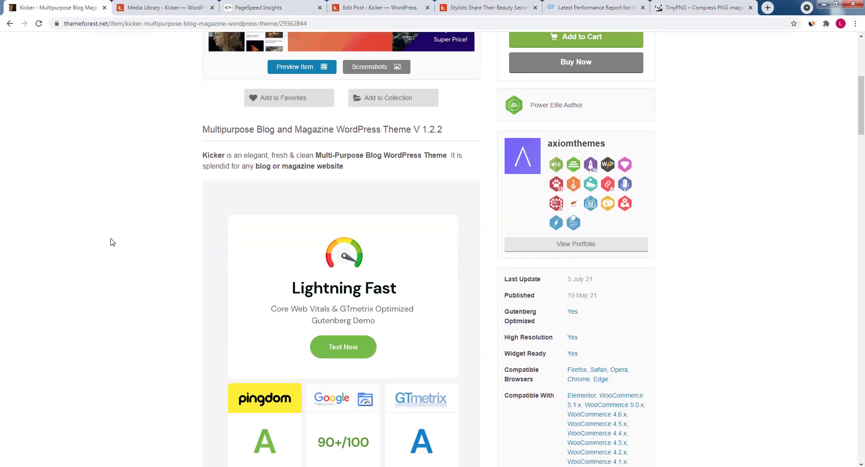